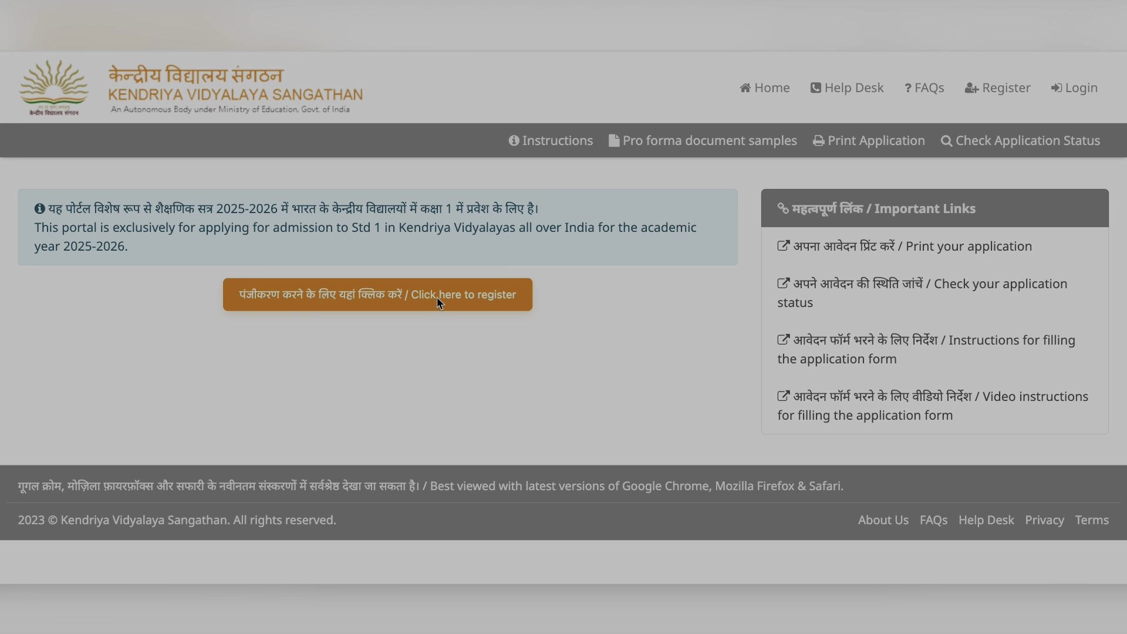
Step: Open the Class 1 registration instructions and read them with the language switched to हिंदी
left_click(398, 298)
scroll(277, 430, "down", 2)
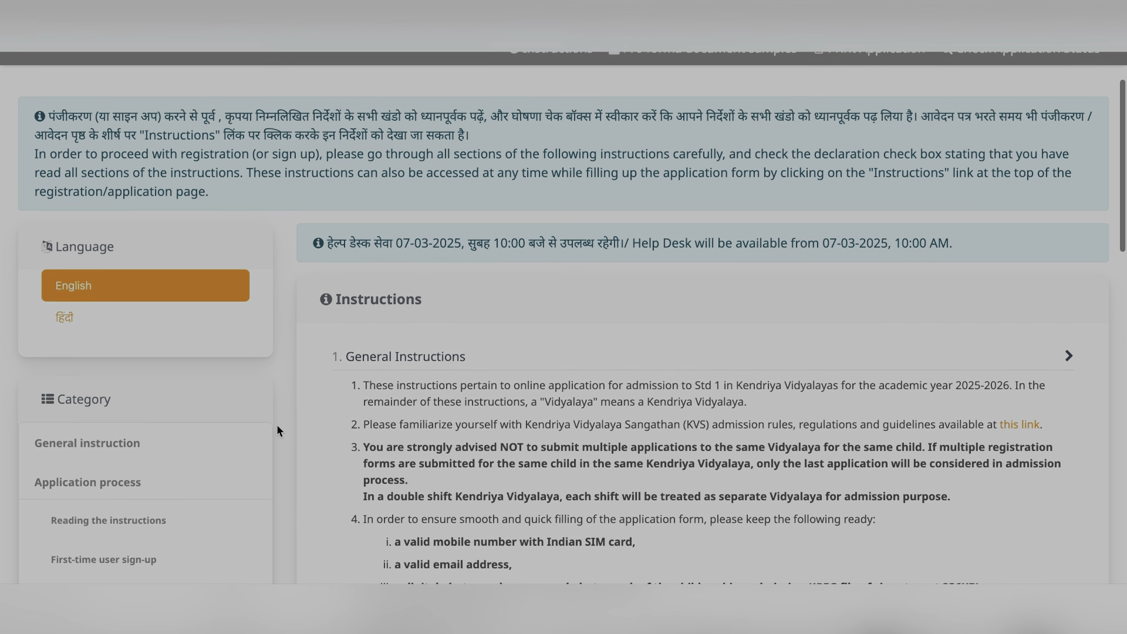
left_click(69, 315)
left_click(73, 312)
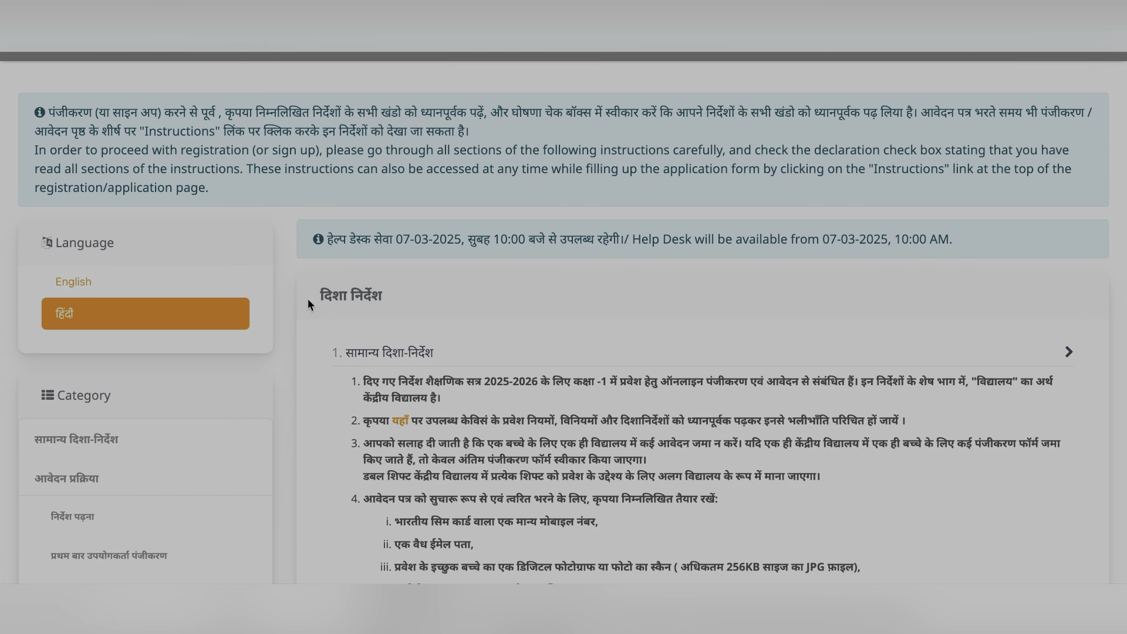
scroll(301, 423, "down", 2)
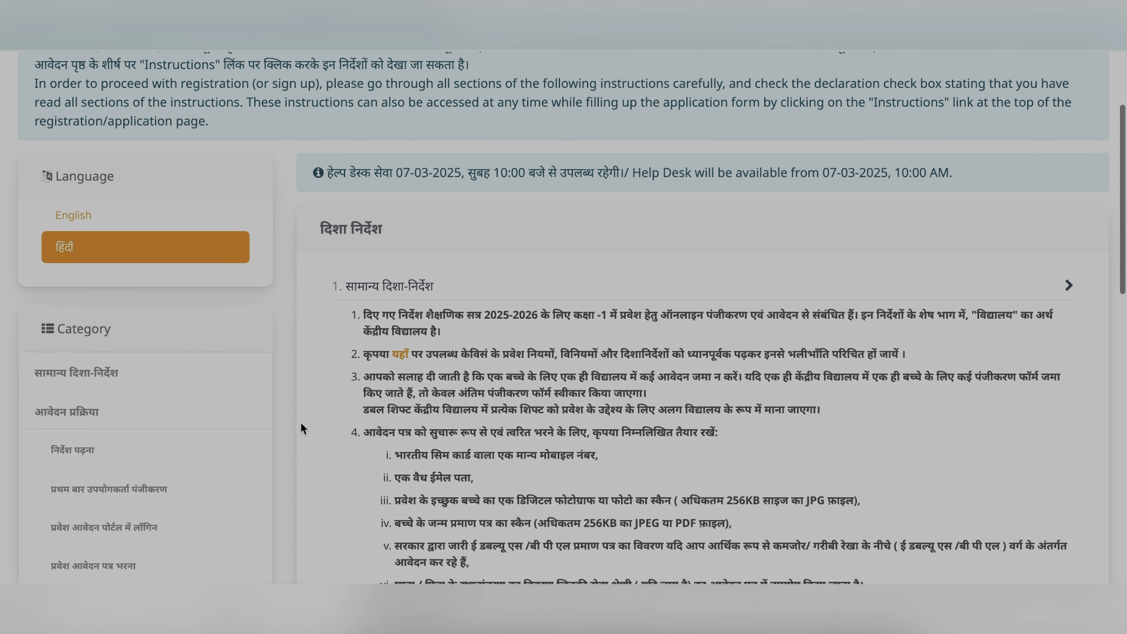
scroll(301, 422, "down", 2)
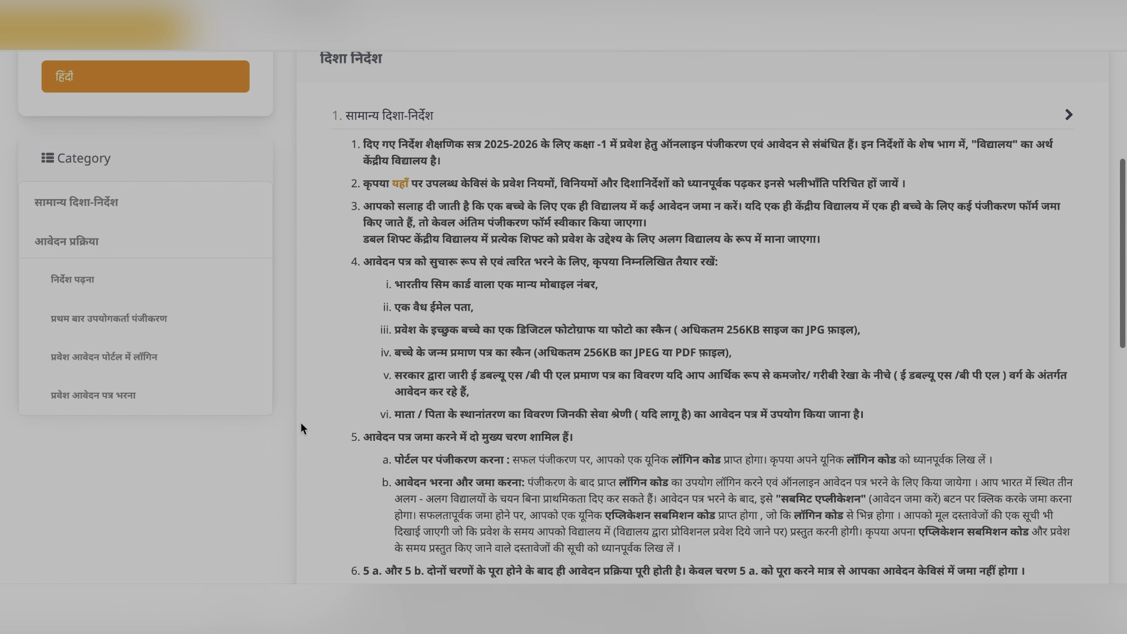
scroll(375, 326, "up", 1)
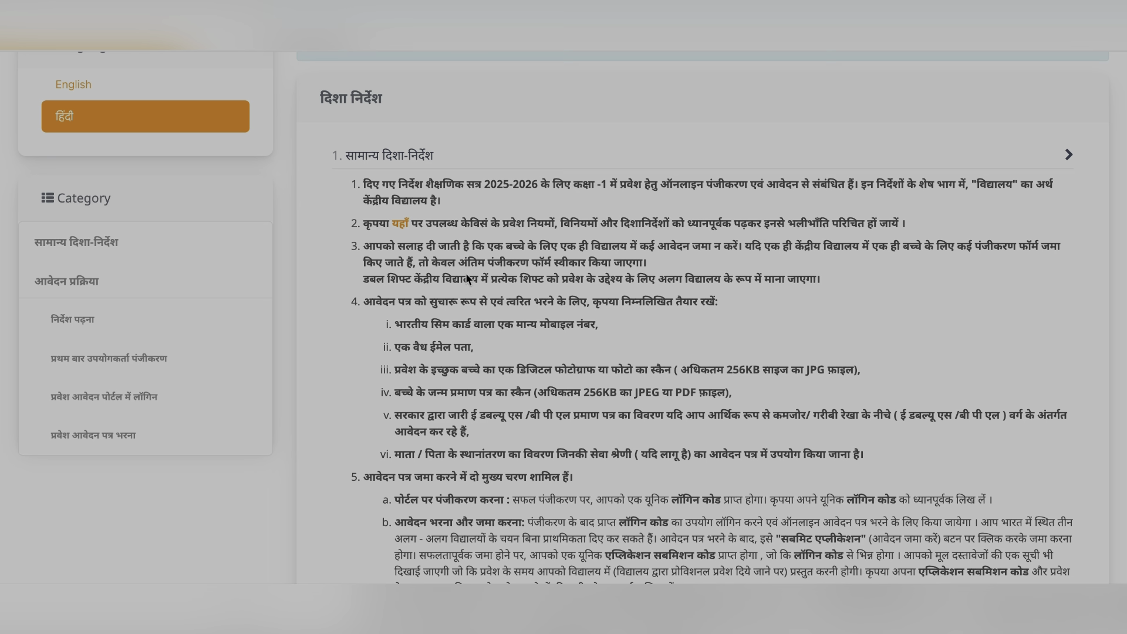
scroll(527, 329, "down", 2)
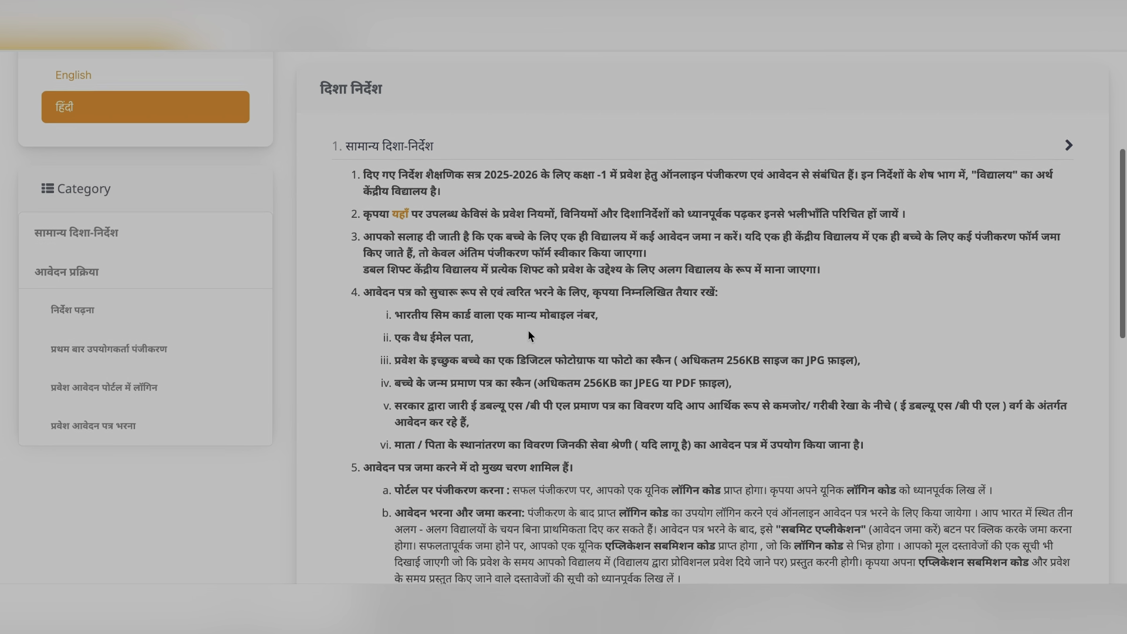
scroll(528, 335, "down", 1)
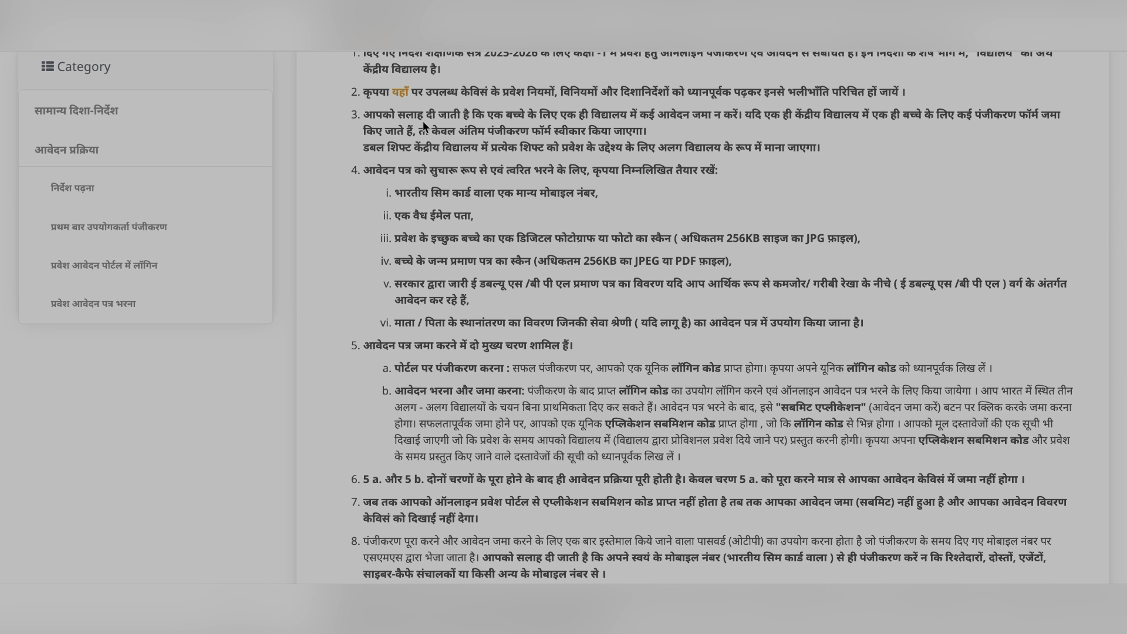
scroll(423, 194, "up", 1)
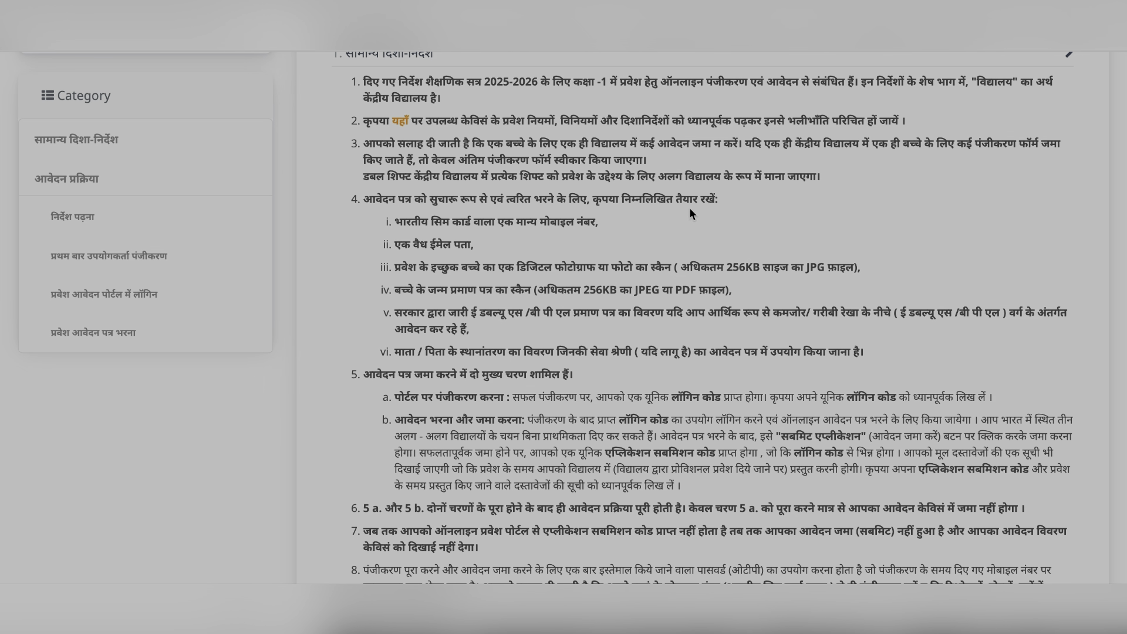
scroll(551, 233, "down", 1)
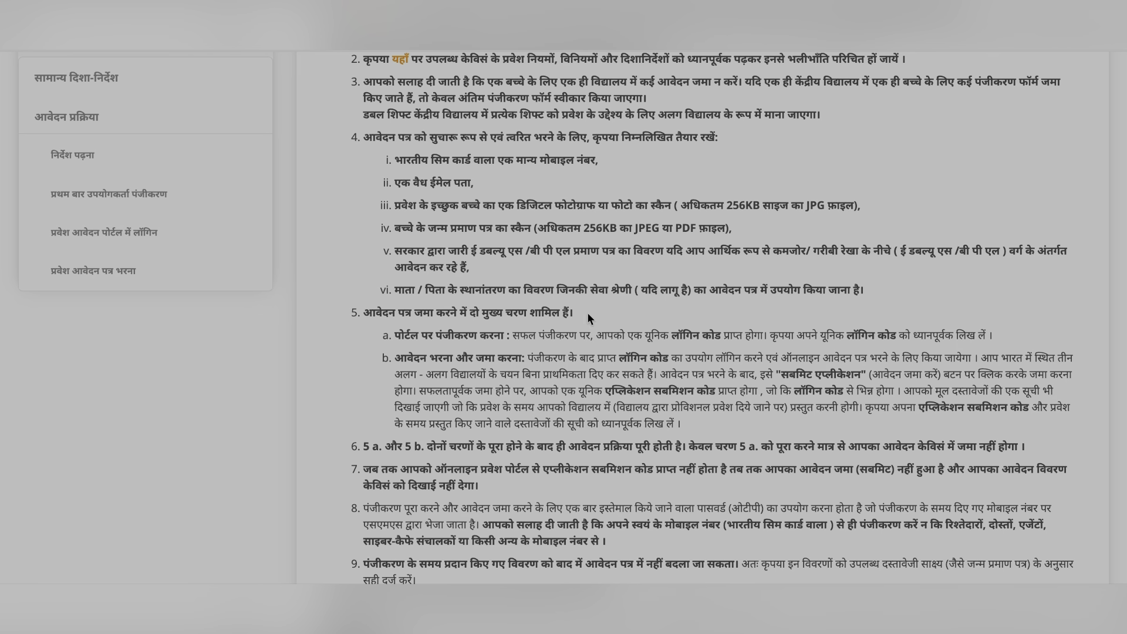
scroll(627, 384, "down", 2)
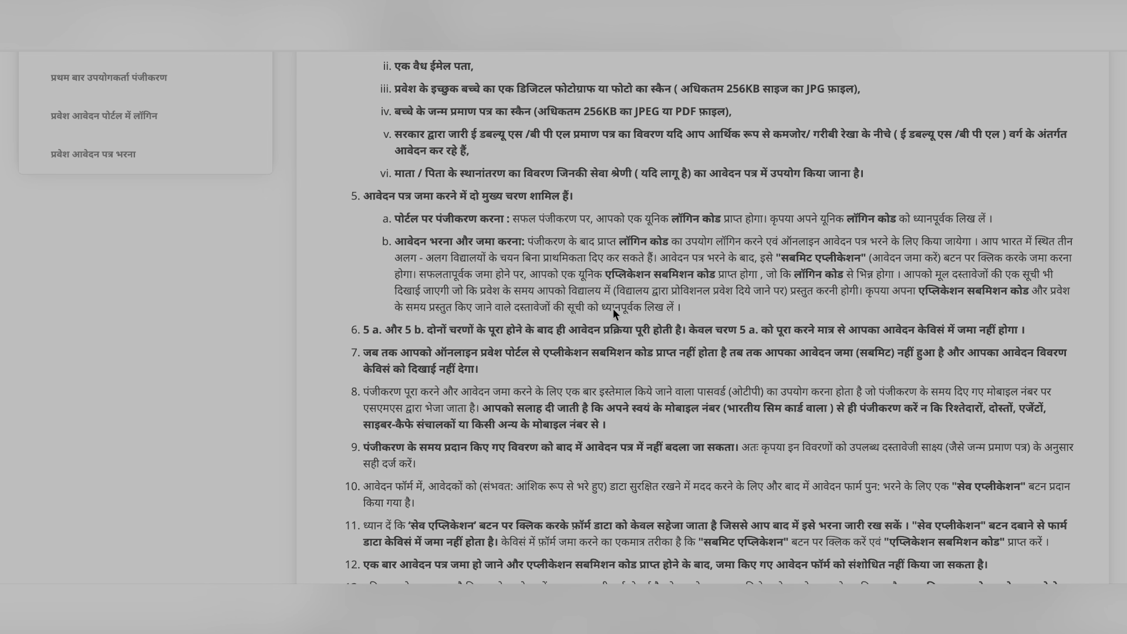
scroll(724, 310, "down", 2)
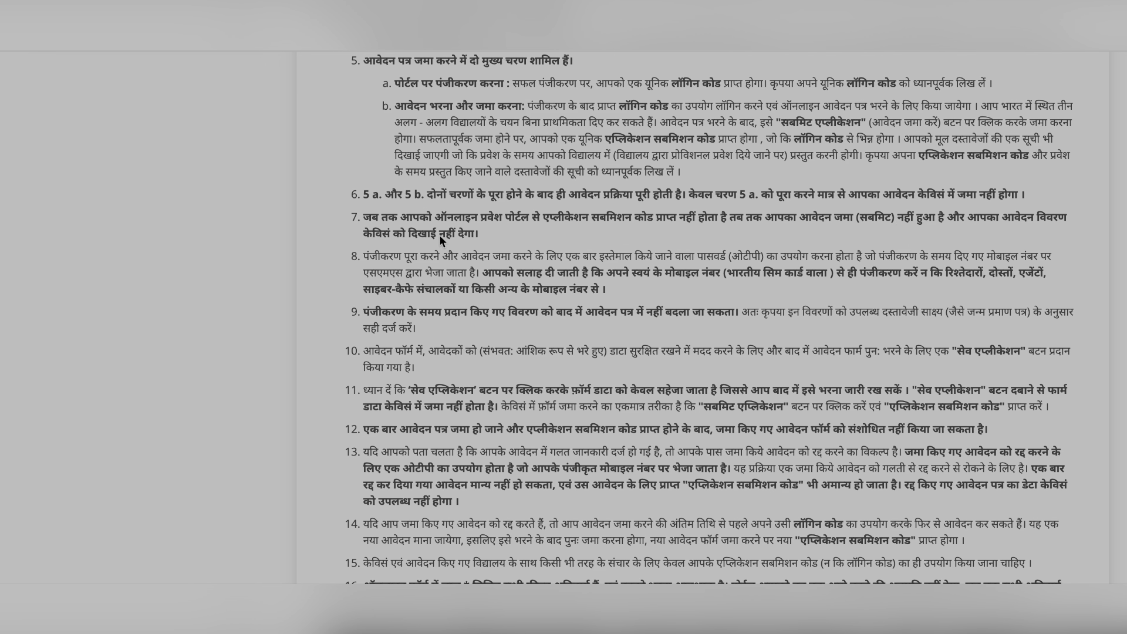
scroll(523, 305, "down", 3)
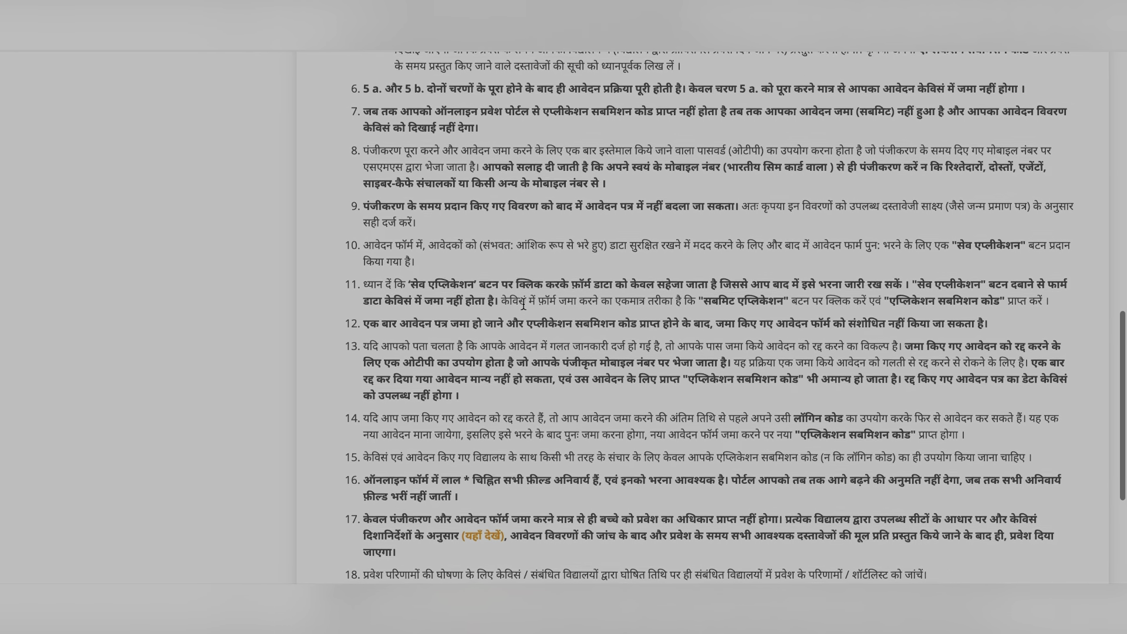
scroll(523, 305, "down", 5)
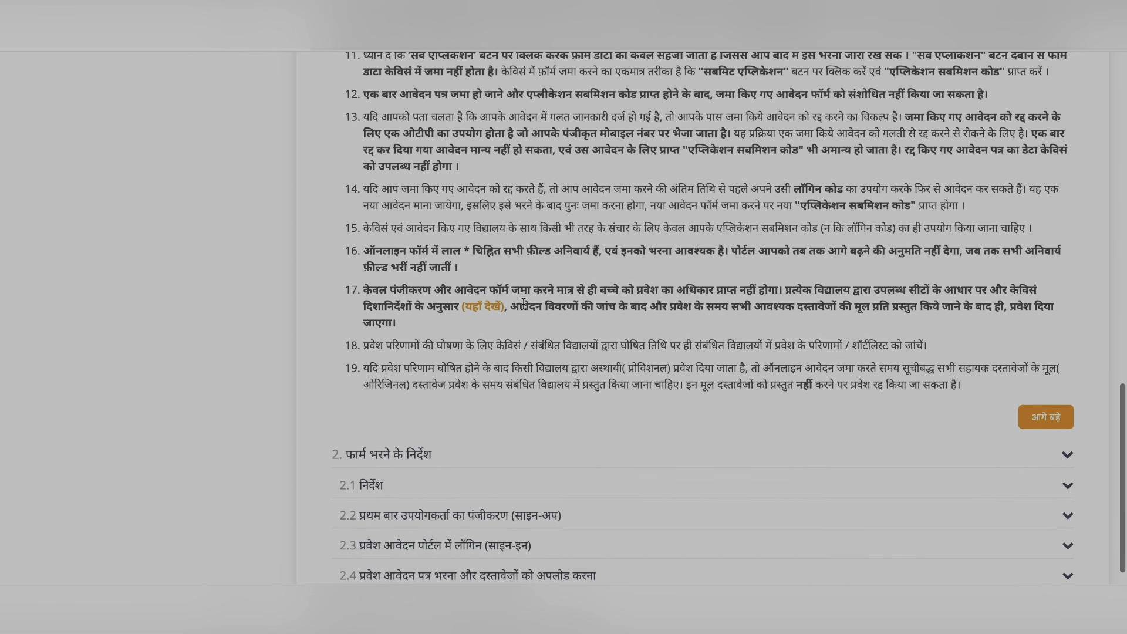
scroll(523, 303, "down", 4)
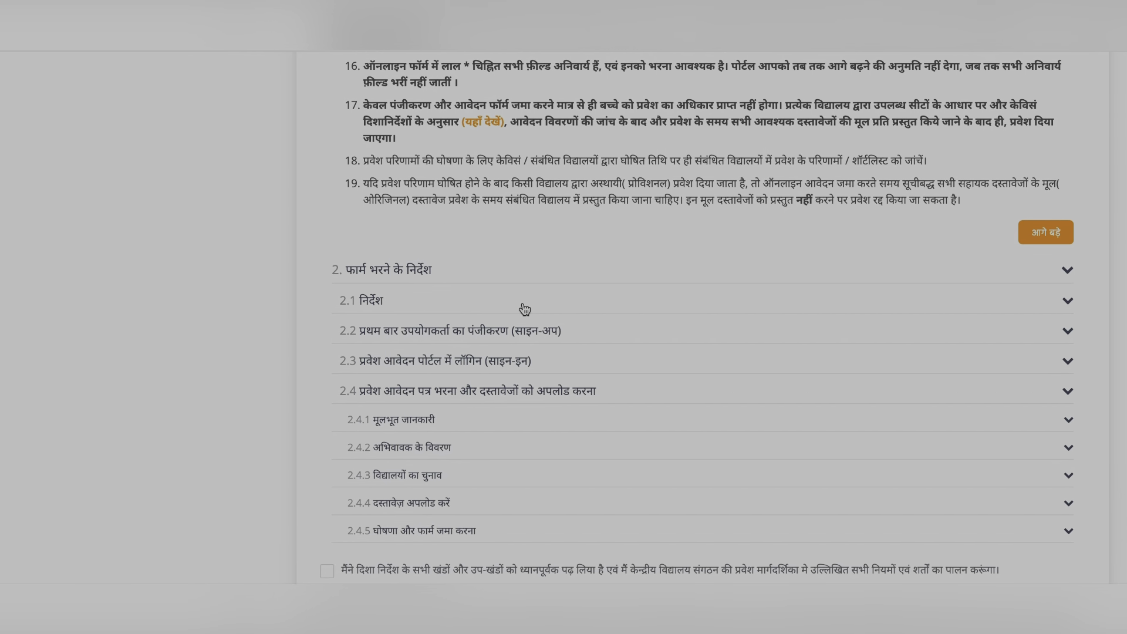
scroll(603, 285, "down", 1)
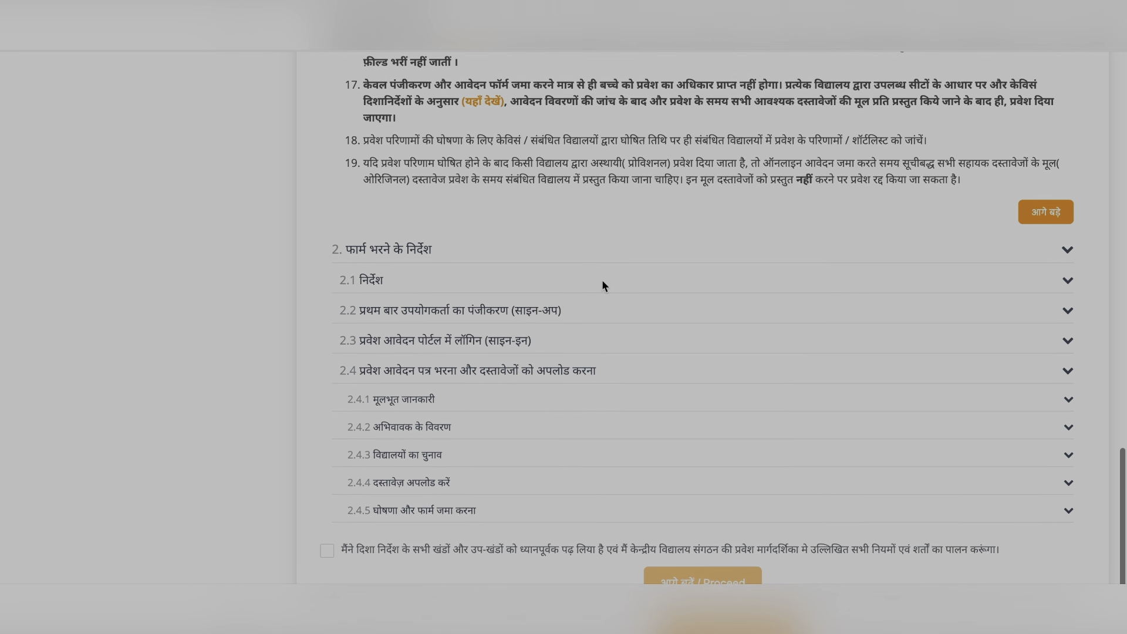
scroll(603, 285, "up", 2)
scroll(601, 280, "up", 1)
scroll(602, 282, "down", 1)
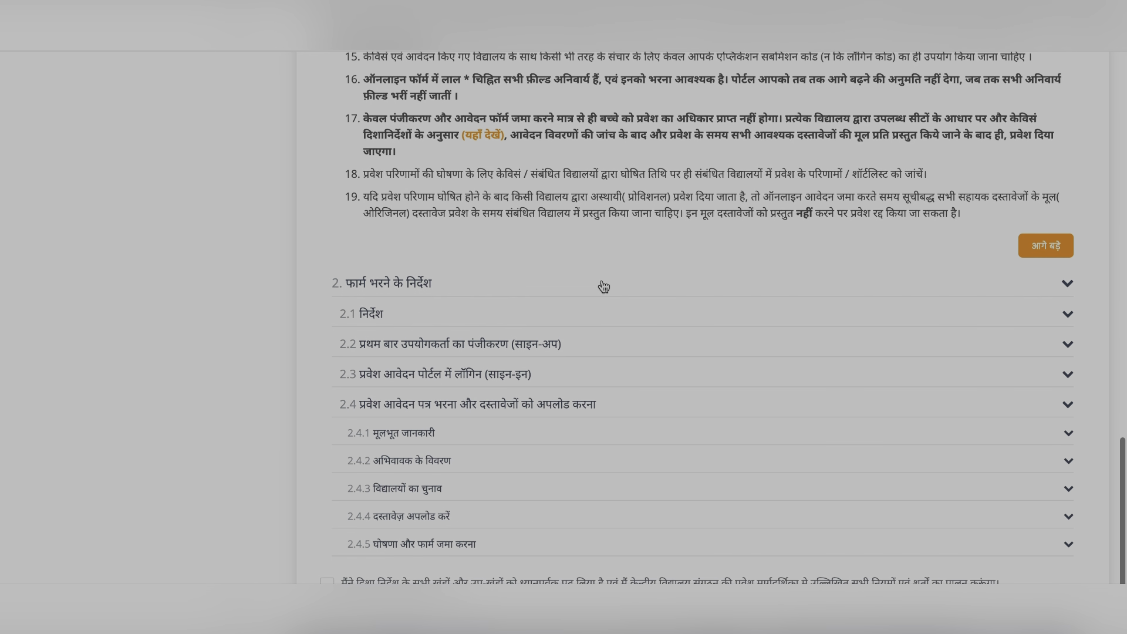
scroll(551, 363, "down", 1)
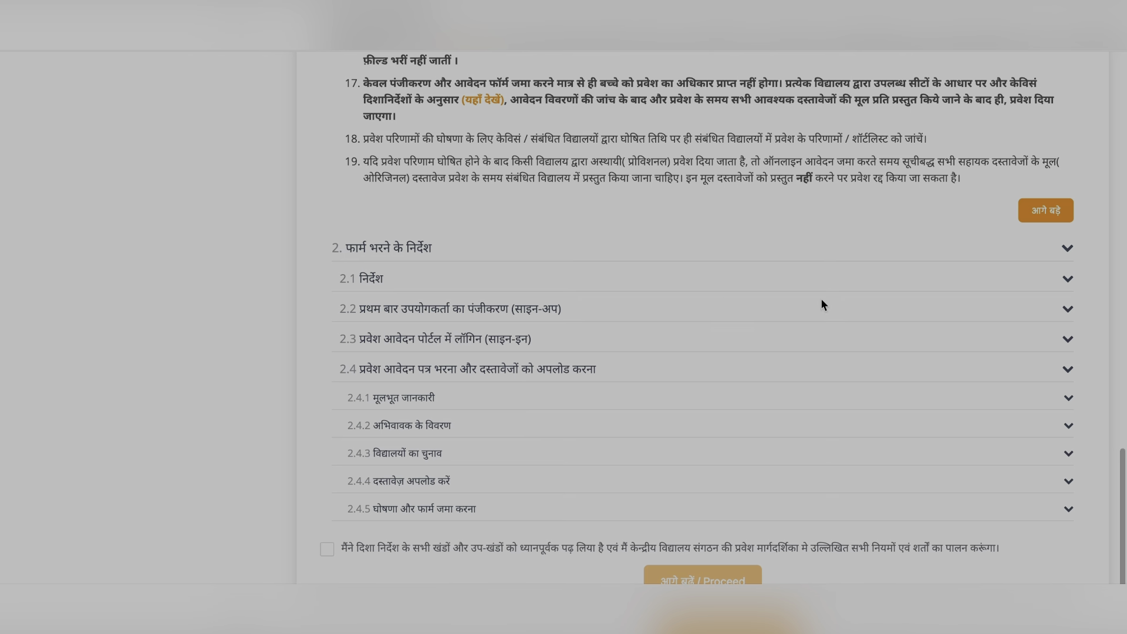
Step: Expand section 2 'फार्म भरने के निर्देश' and scroll through its six application steps
left_click(1067, 248)
scroll(777, 259, "up", 6)
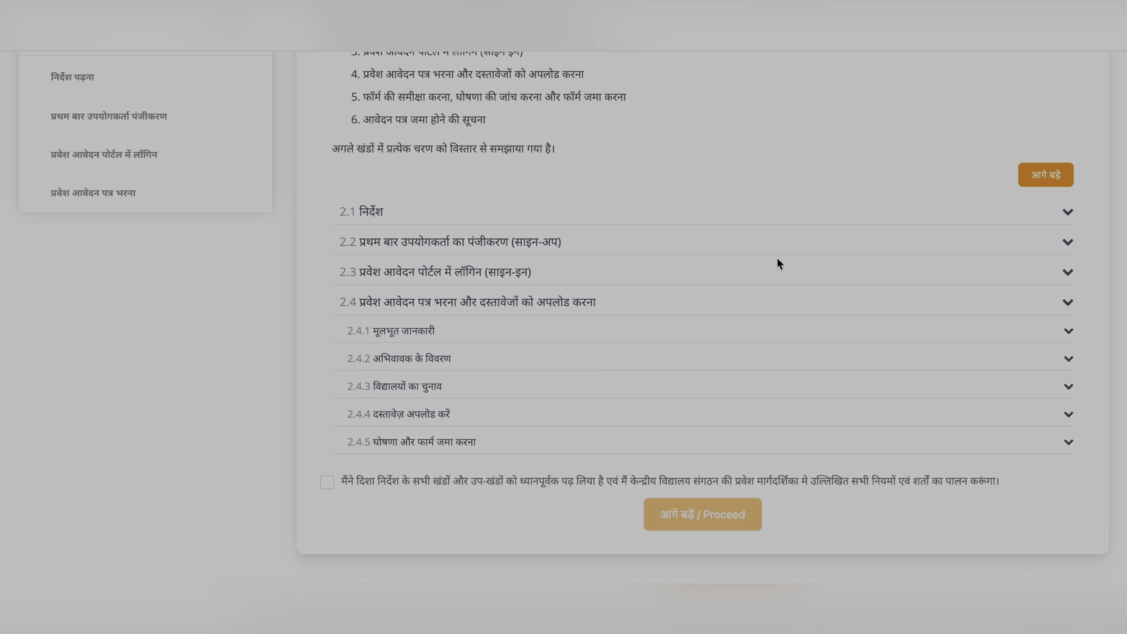
scroll(777, 263, "down", 2)
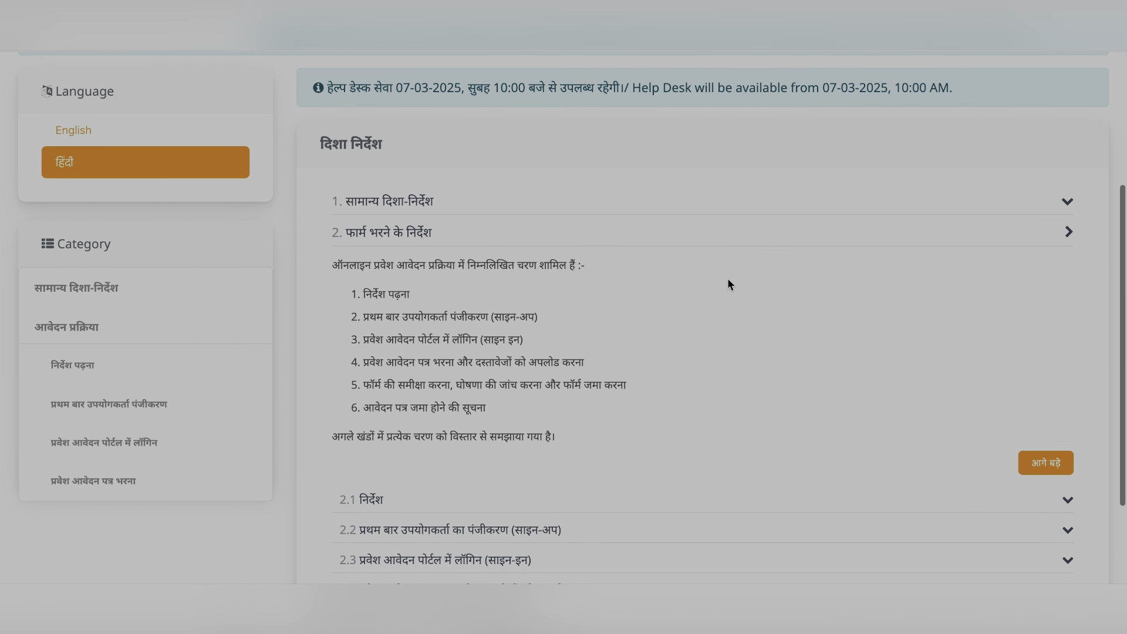
scroll(717, 324, "down", 1)
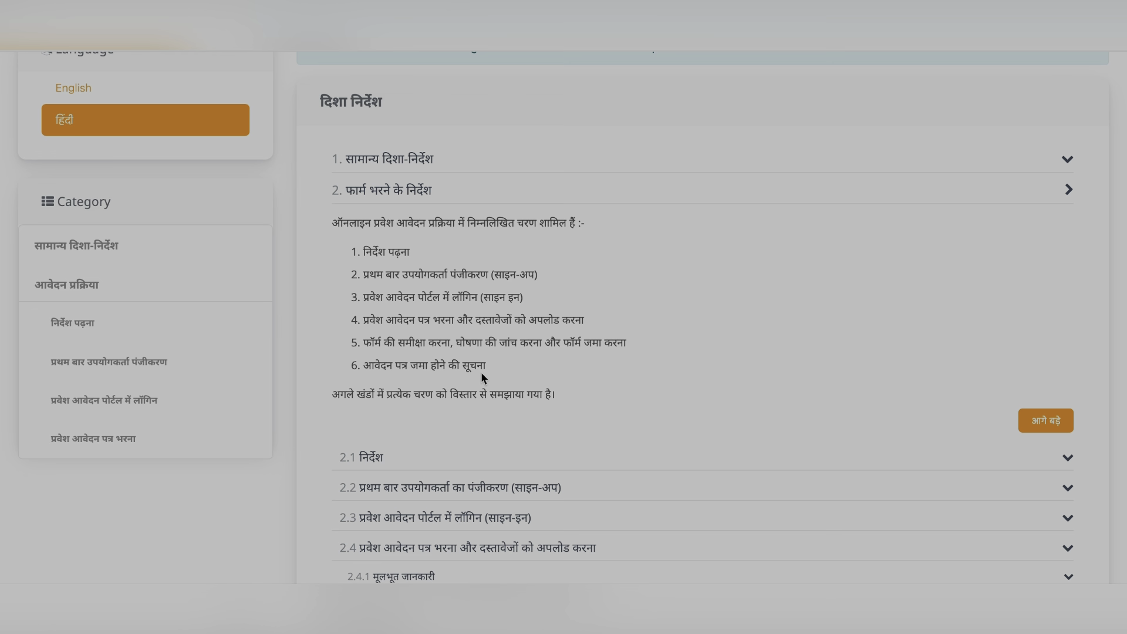
scroll(511, 425, "down", 5)
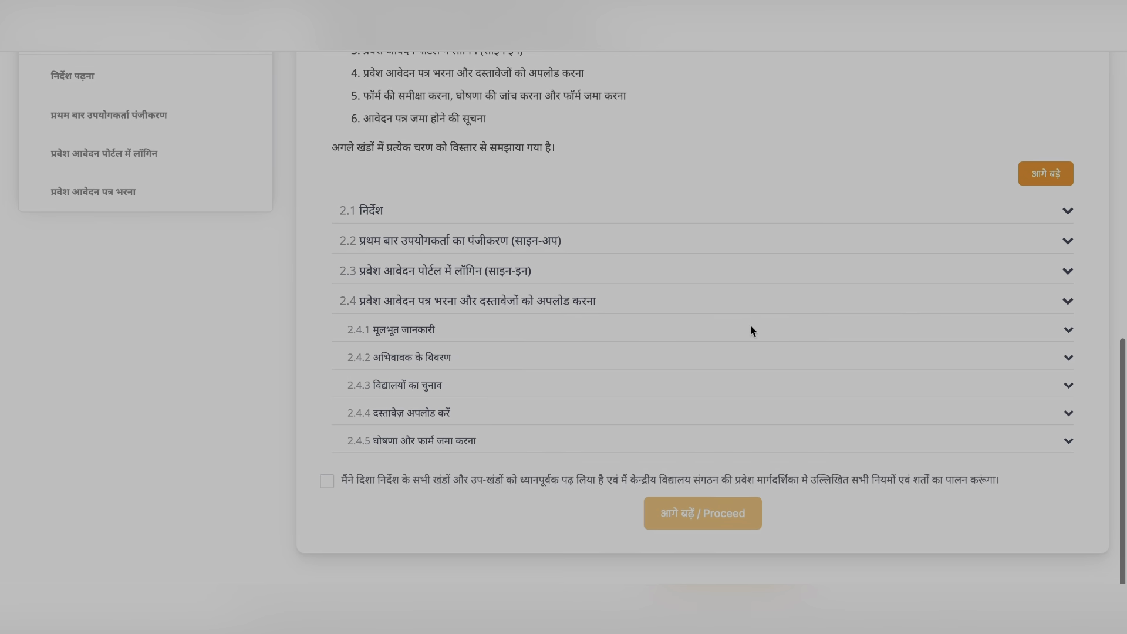
left_click(1072, 241)
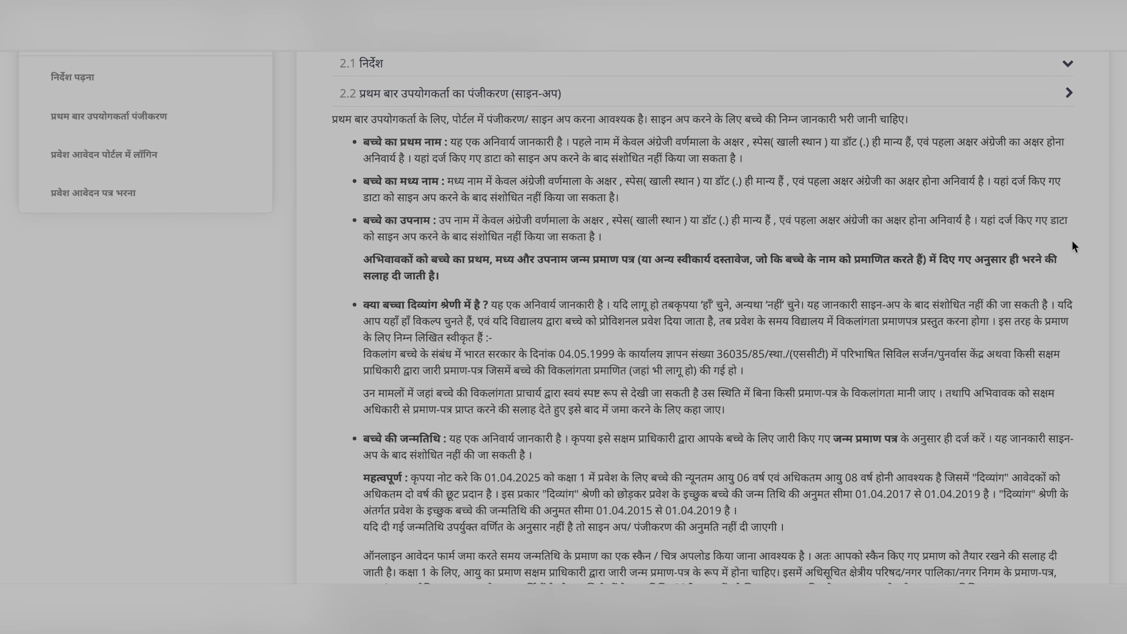
scroll(779, 294, "up", 3)
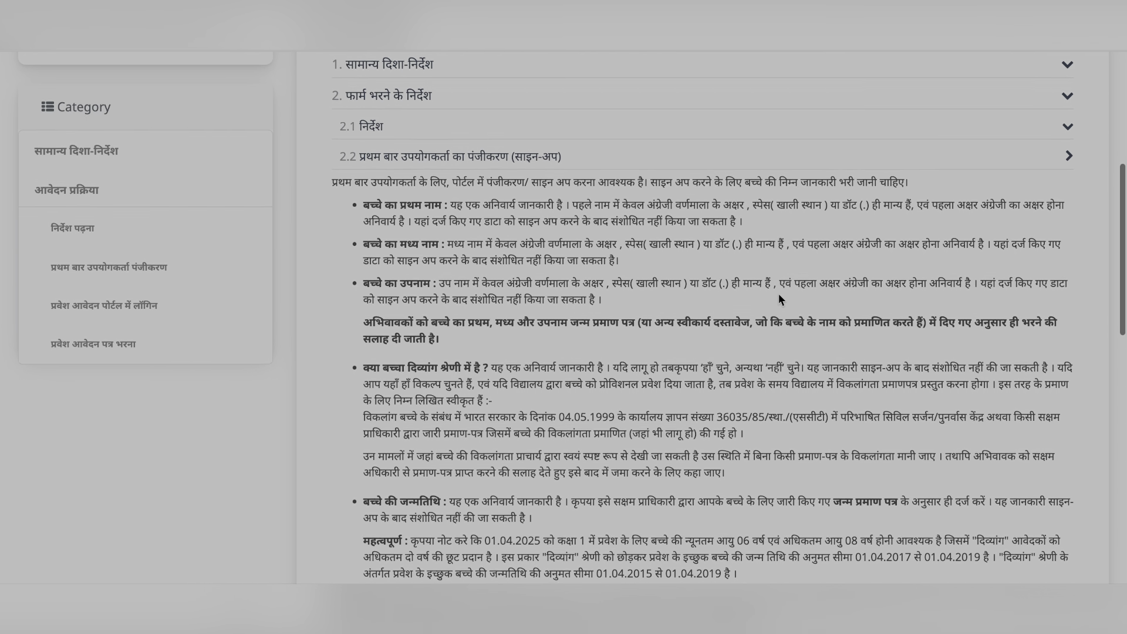
scroll(778, 293, "down", 1)
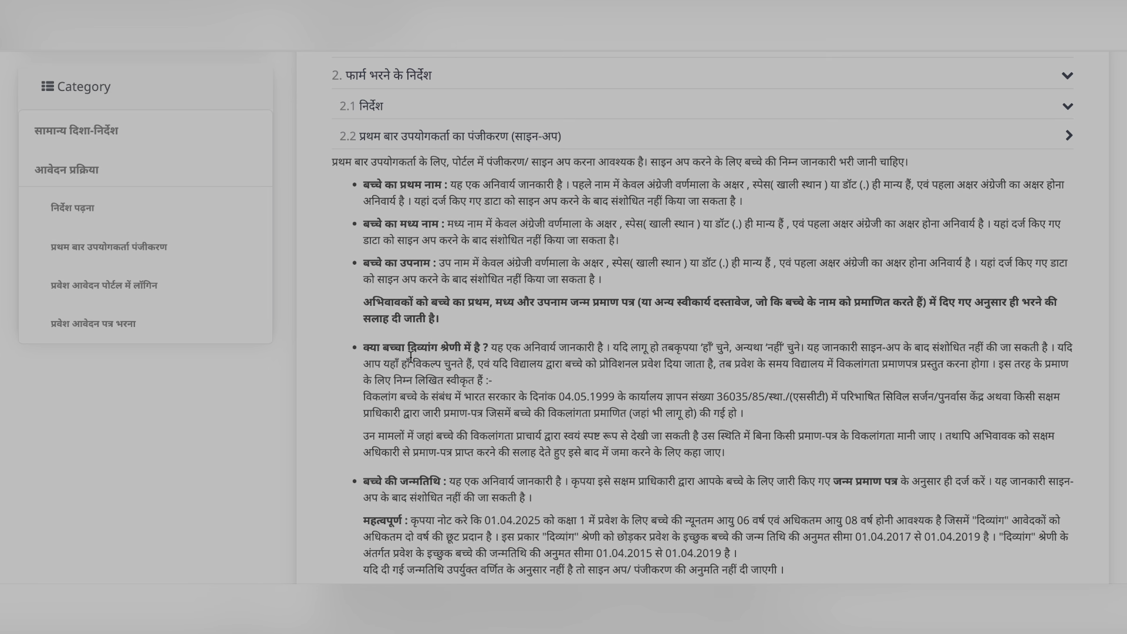
scroll(481, 369, "down", 2)
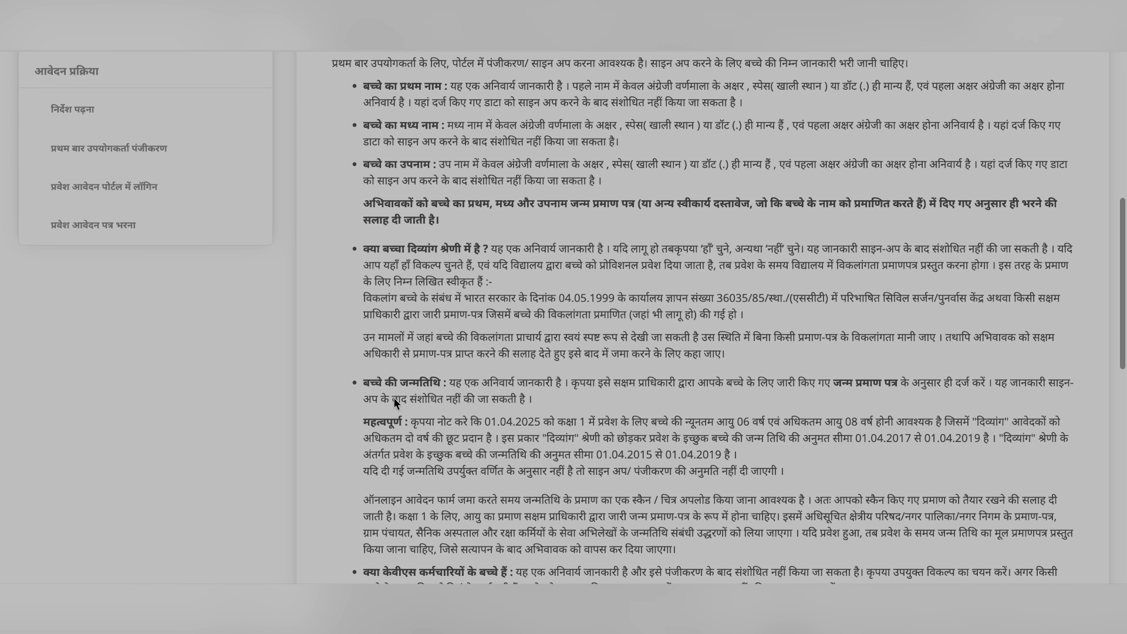
scroll(448, 404, "down", 3)
scroll(385, 460, "down", 2)
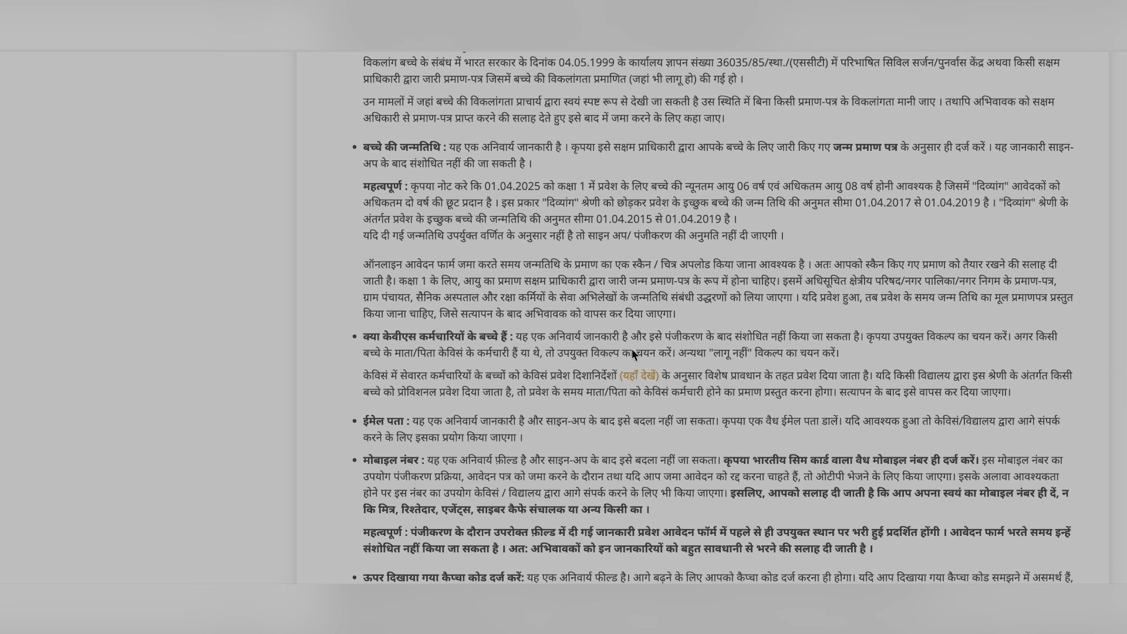
scroll(410, 363, "down", 3)
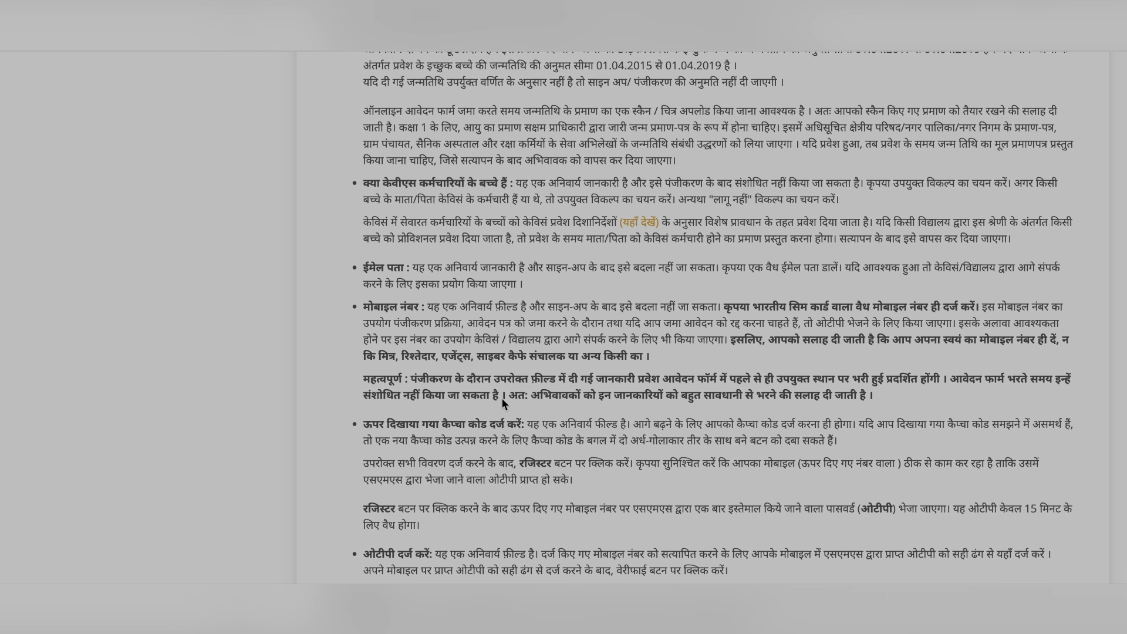
scroll(502, 397, "down", 2)
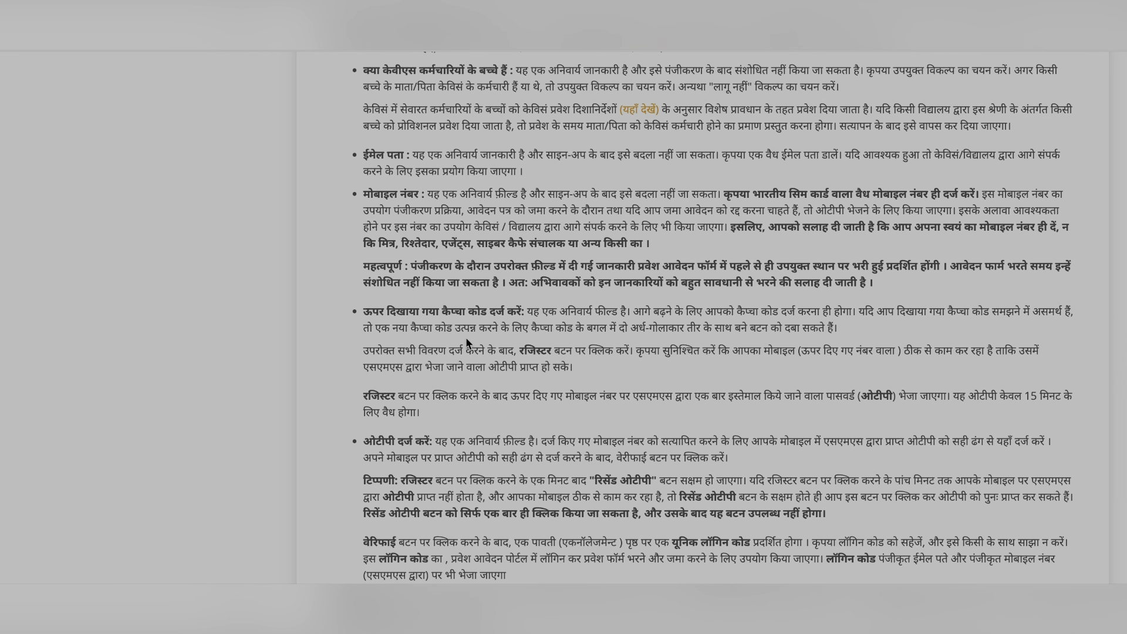
scroll(492, 394, "down", 3)
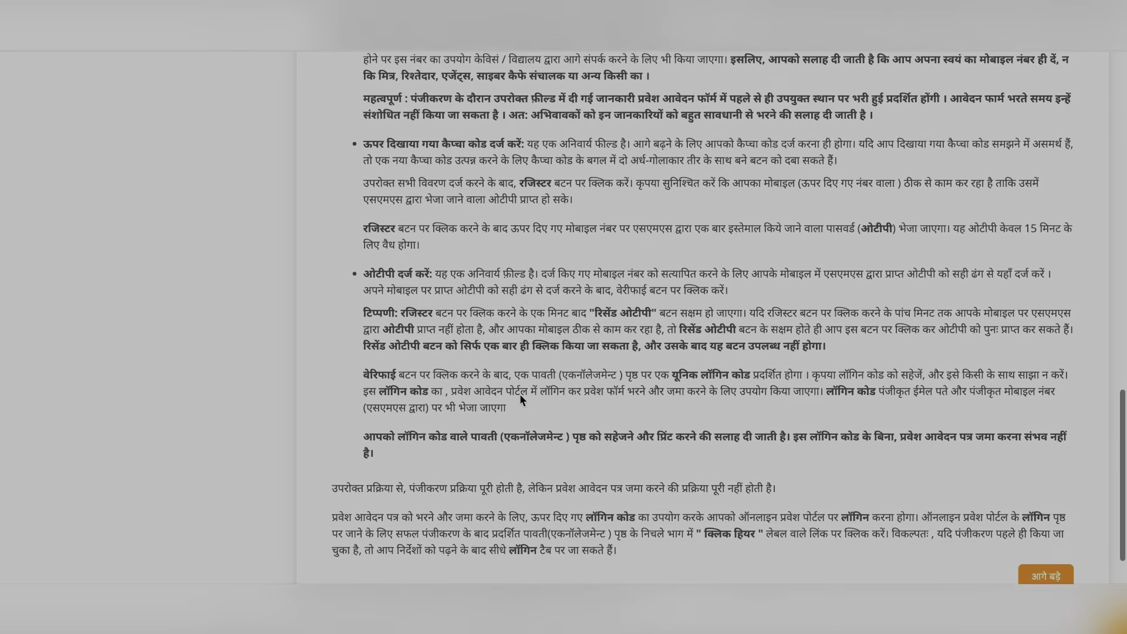
scroll(520, 394, "down", 6)
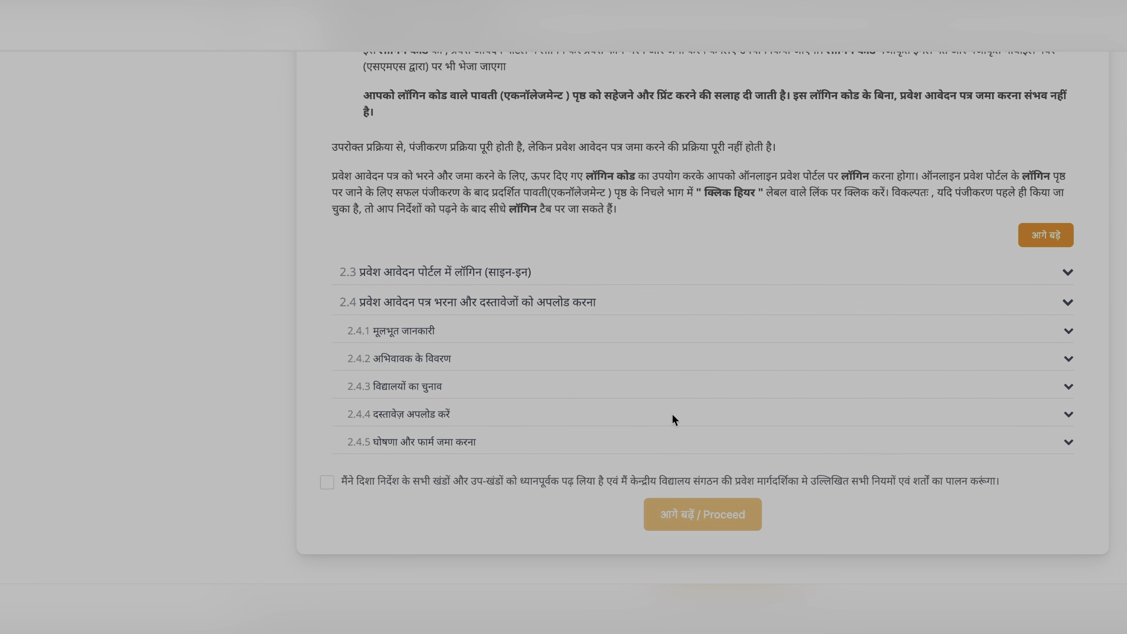
Step: Tick the guidelines declaration checkbox and continue with 'आगे बढ़ें / Proceed'
left_click(327, 482)
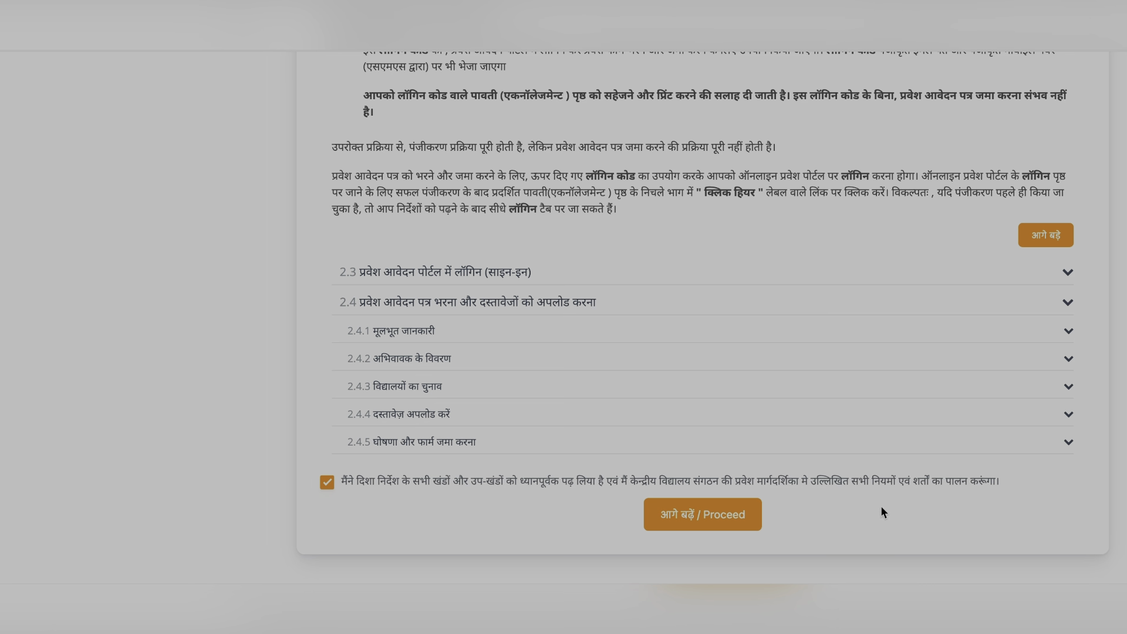
left_click(689, 517)
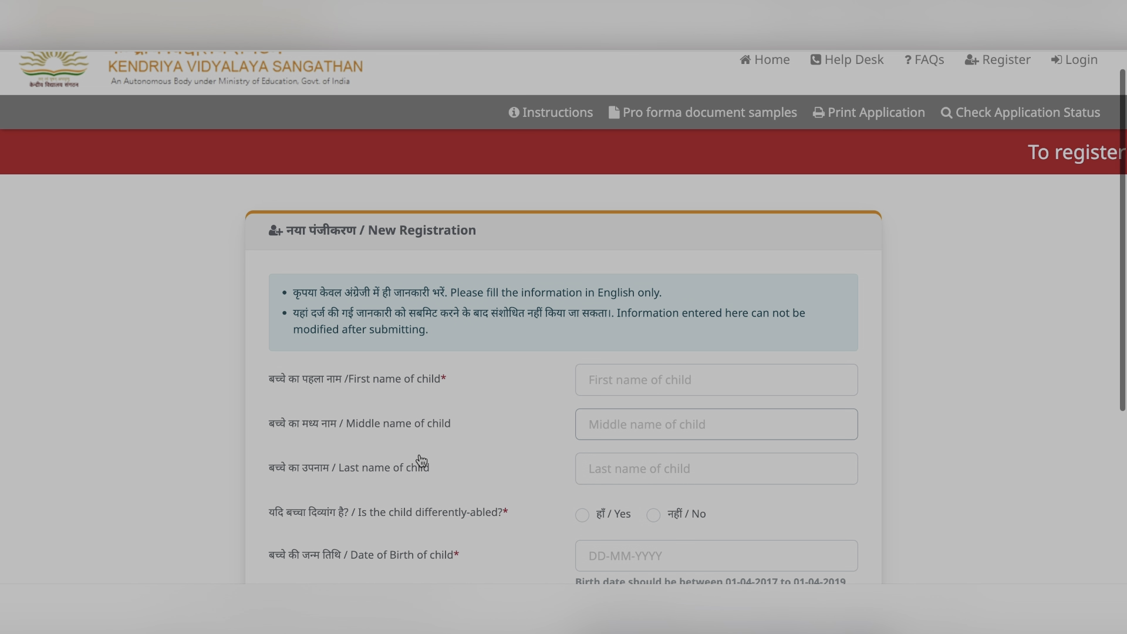
Step: Enter the child's first, middle and last names in capital letters
scroll(421, 460, "down", 2)
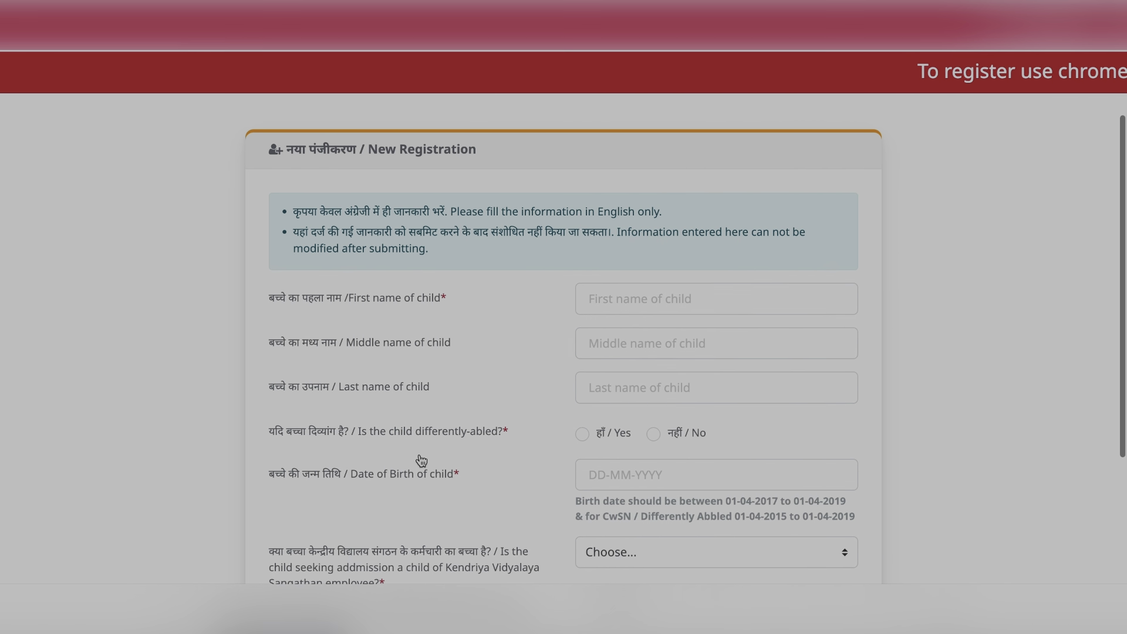
scroll(421, 460, "down", 1)
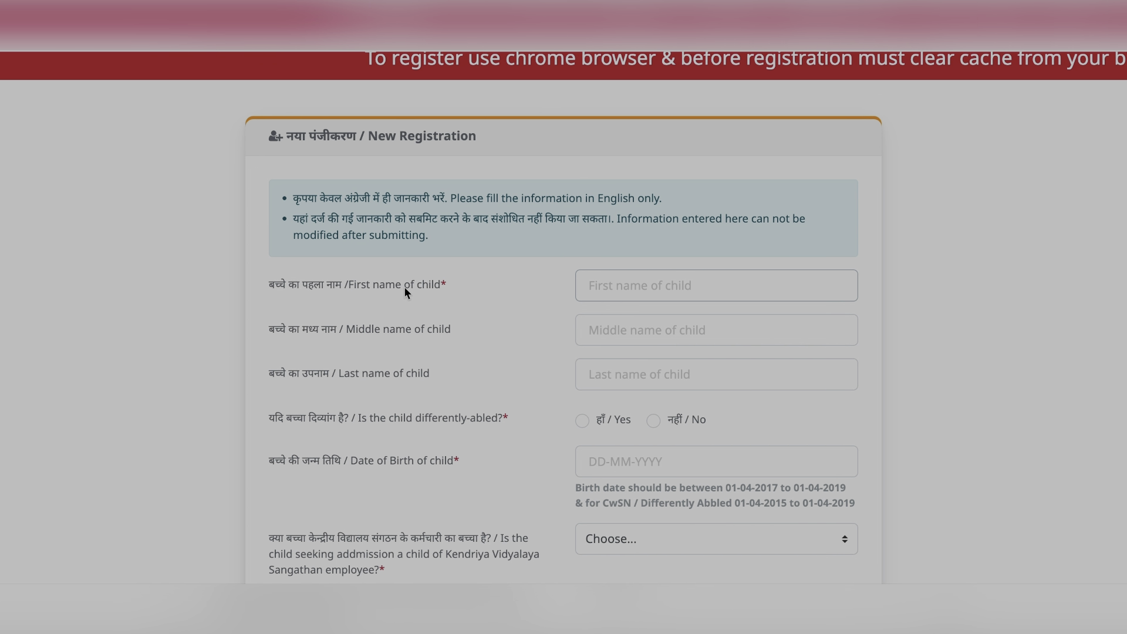
left_click(673, 283)
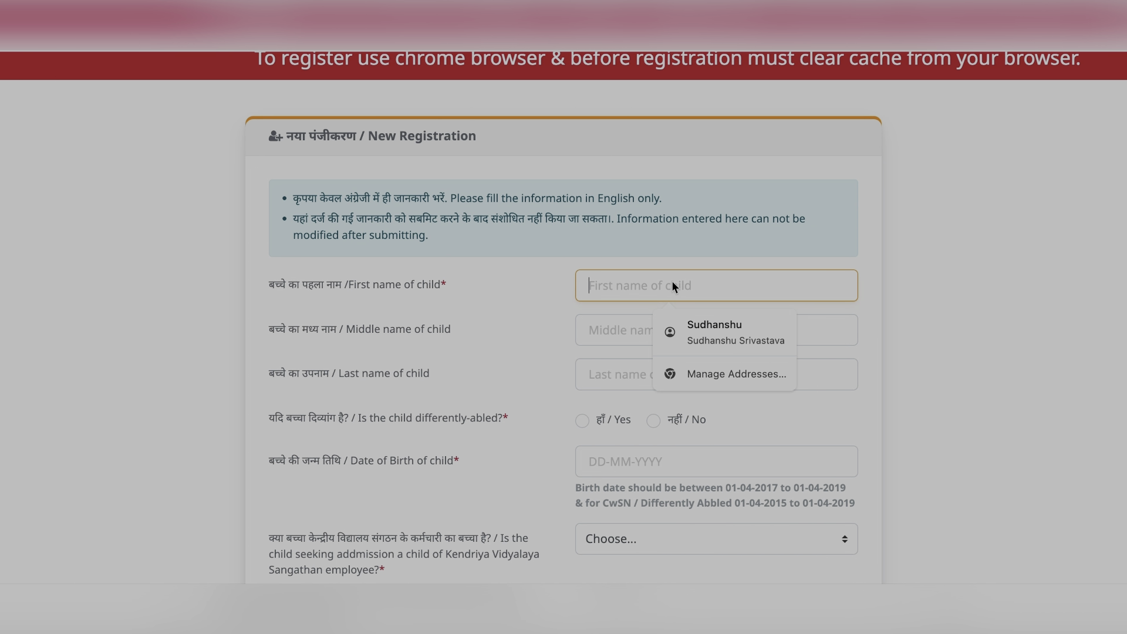
key("Caps_Lock")
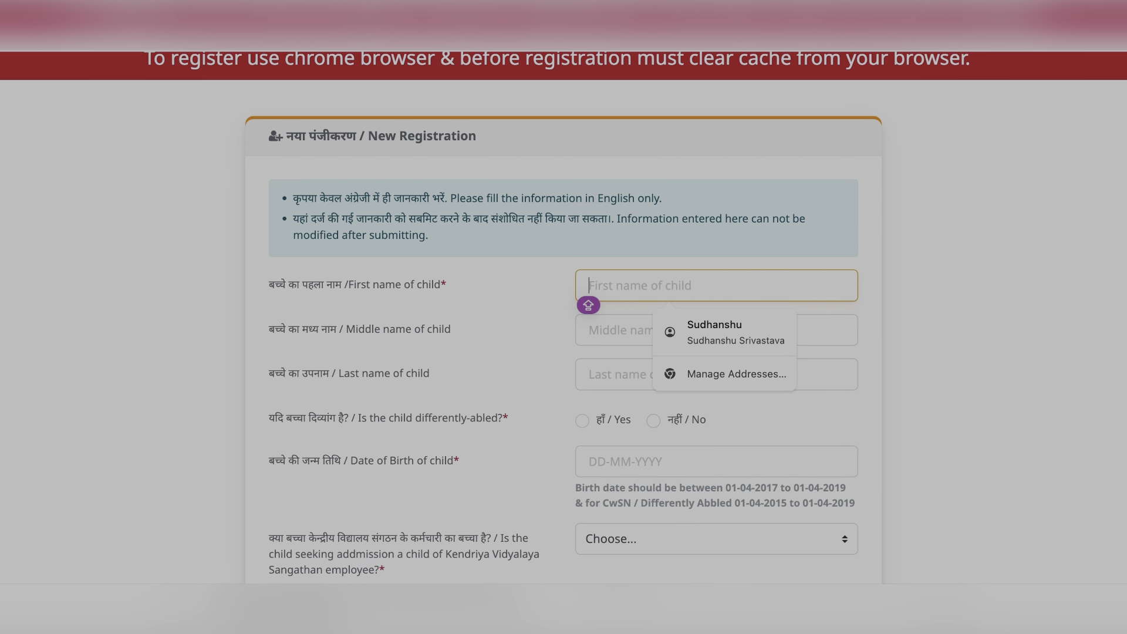
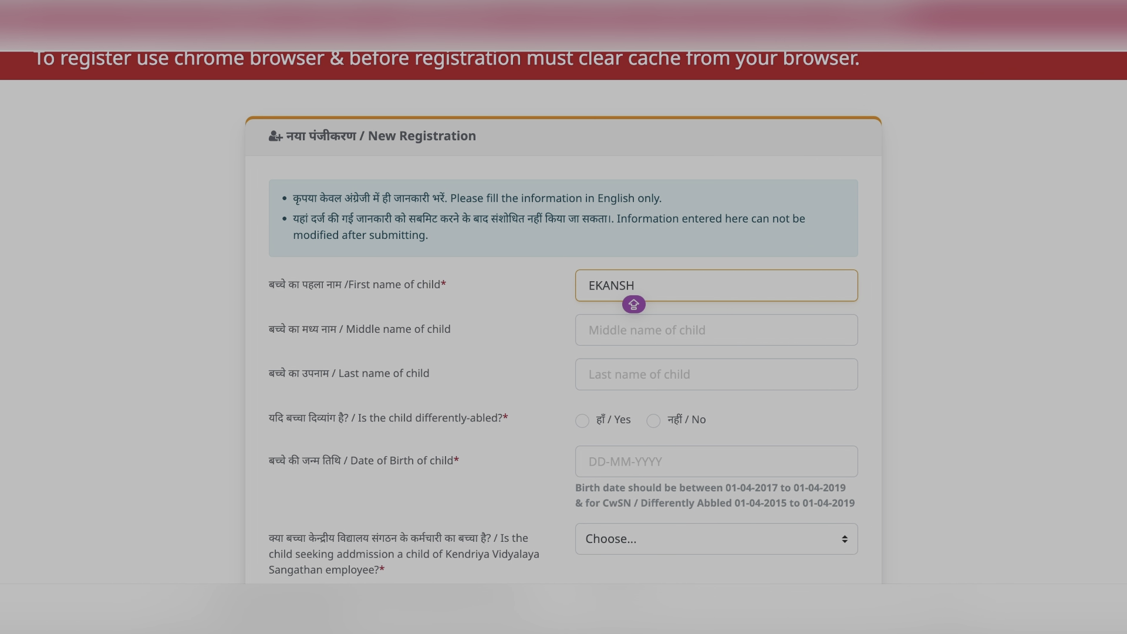
left_click(618, 330)
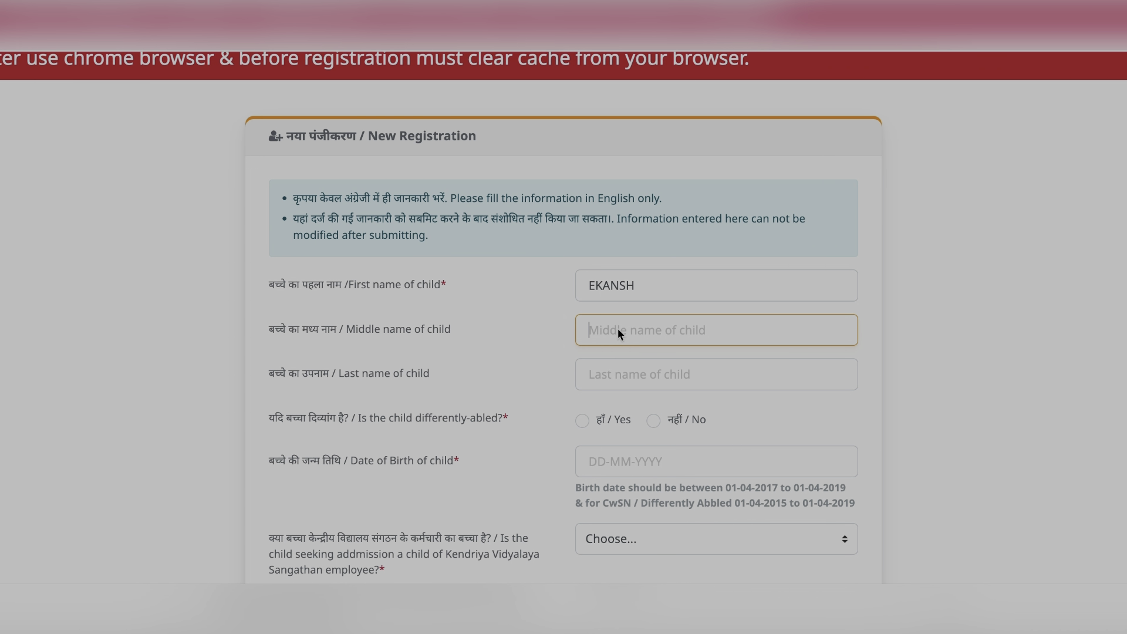
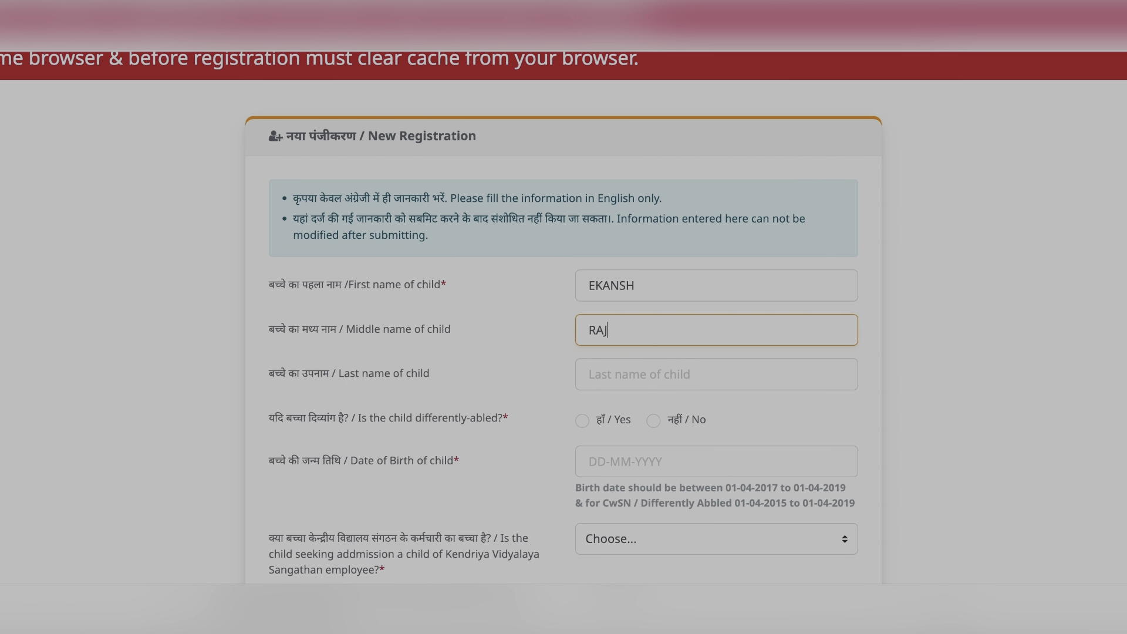
left_click(602, 372)
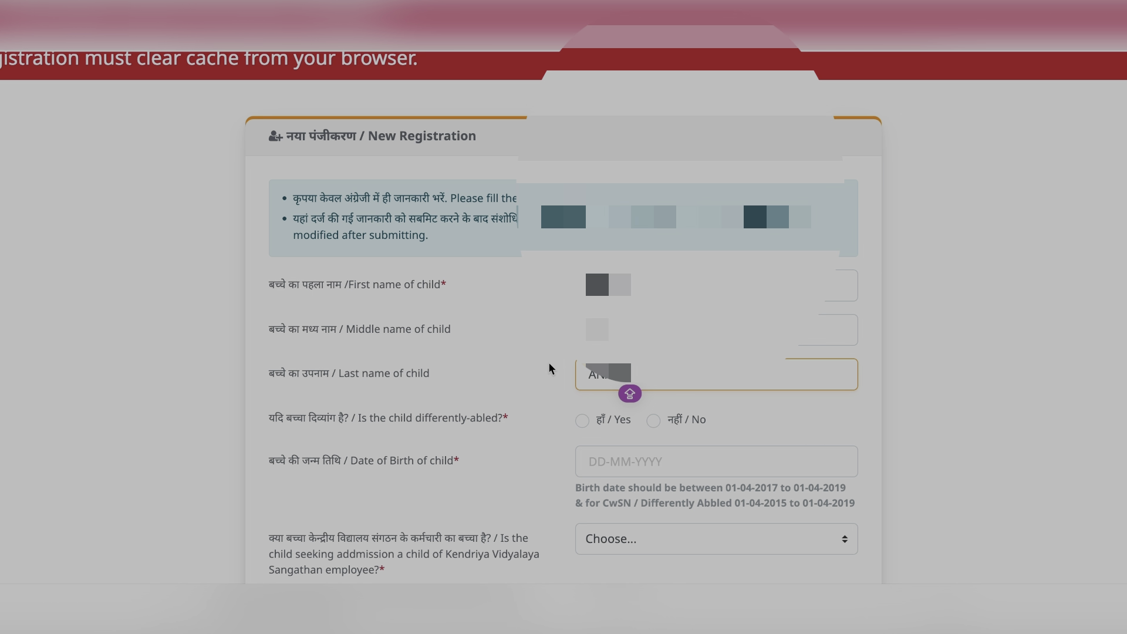
key("Caps_Lock")
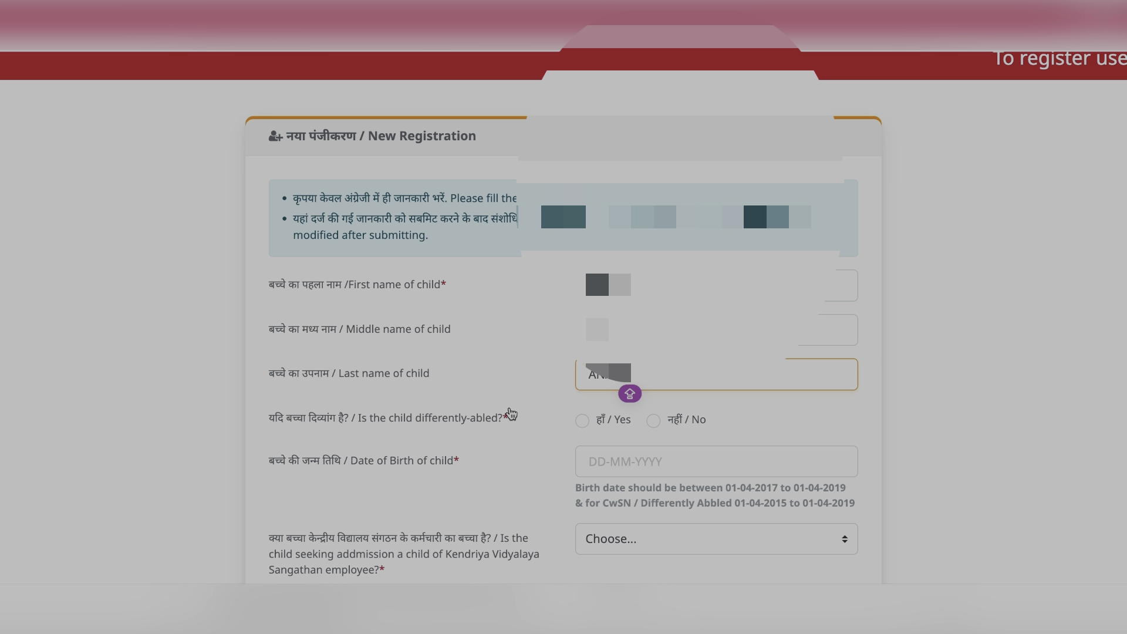
left_click(531, 364)
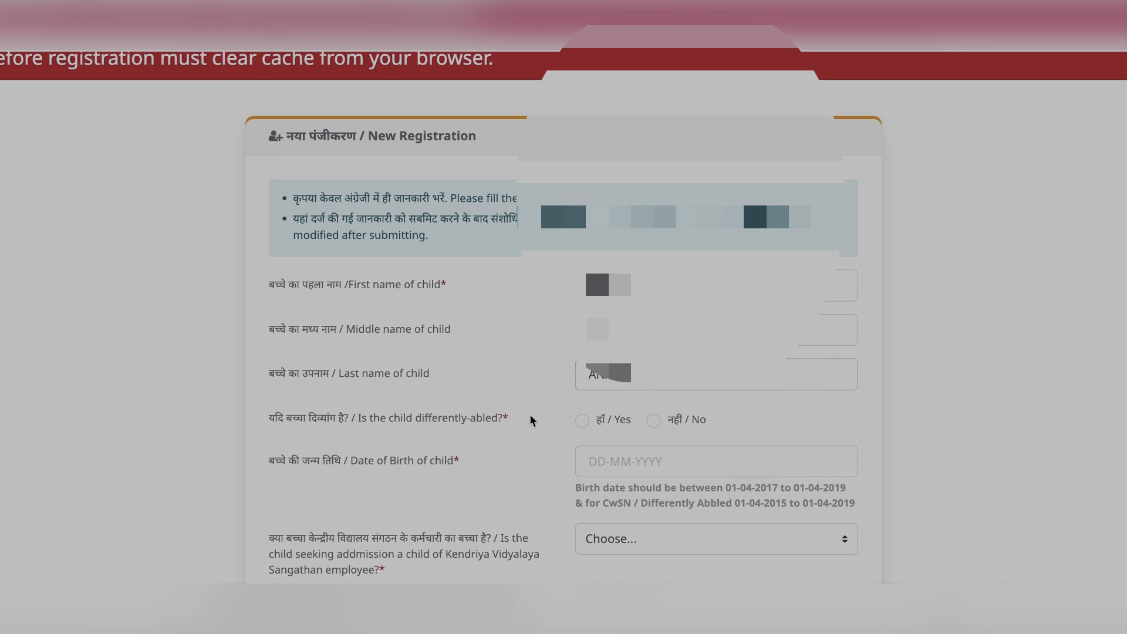
scroll(539, 440, "down", 1)
scroll(540, 439, "down", 2)
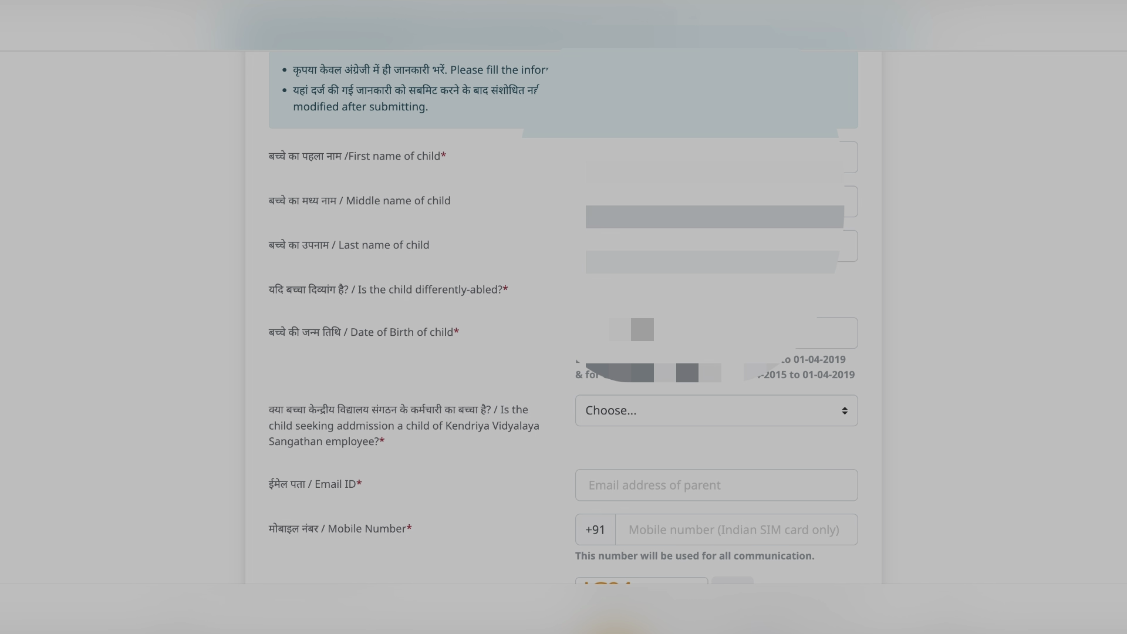
scroll(542, 352, "down", 1)
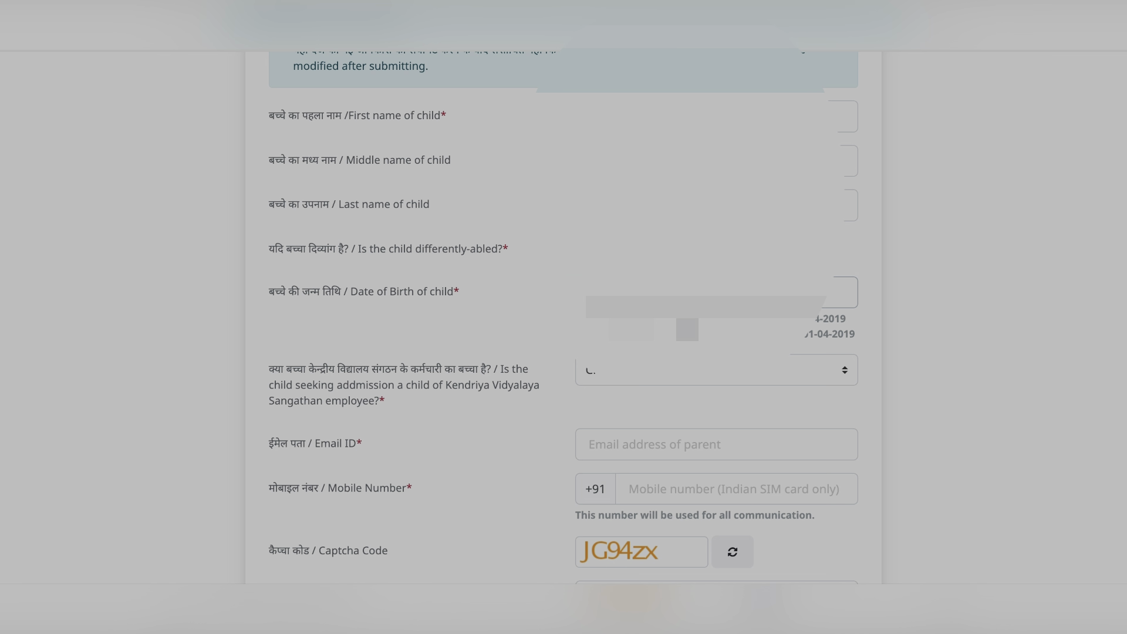
left_click(594, 287)
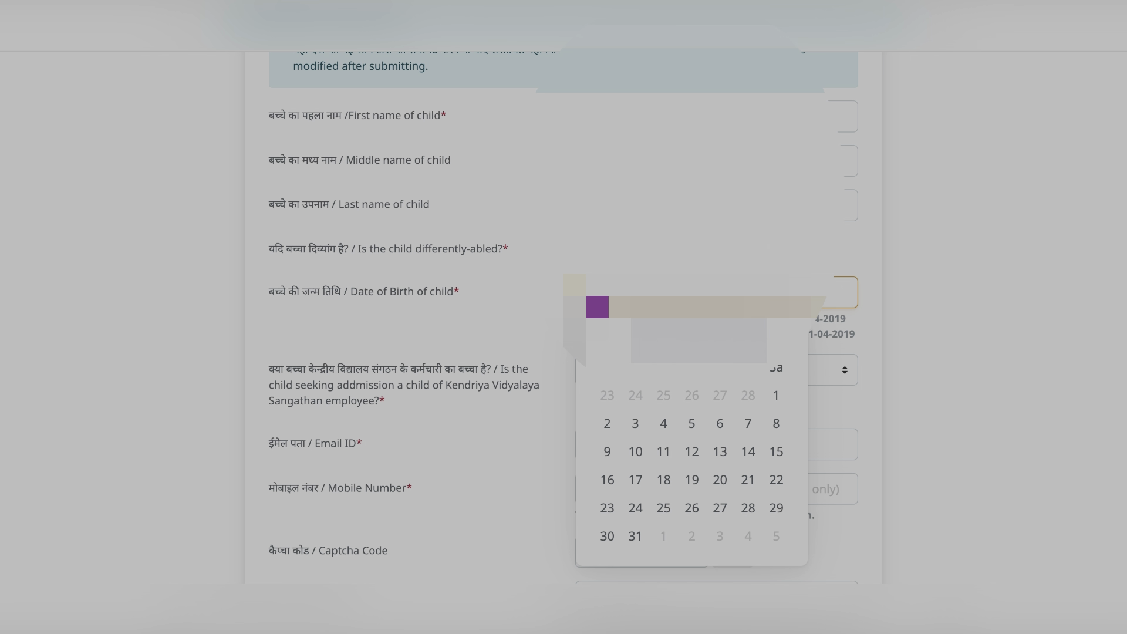
left_click(608, 338)
left_click(607, 338)
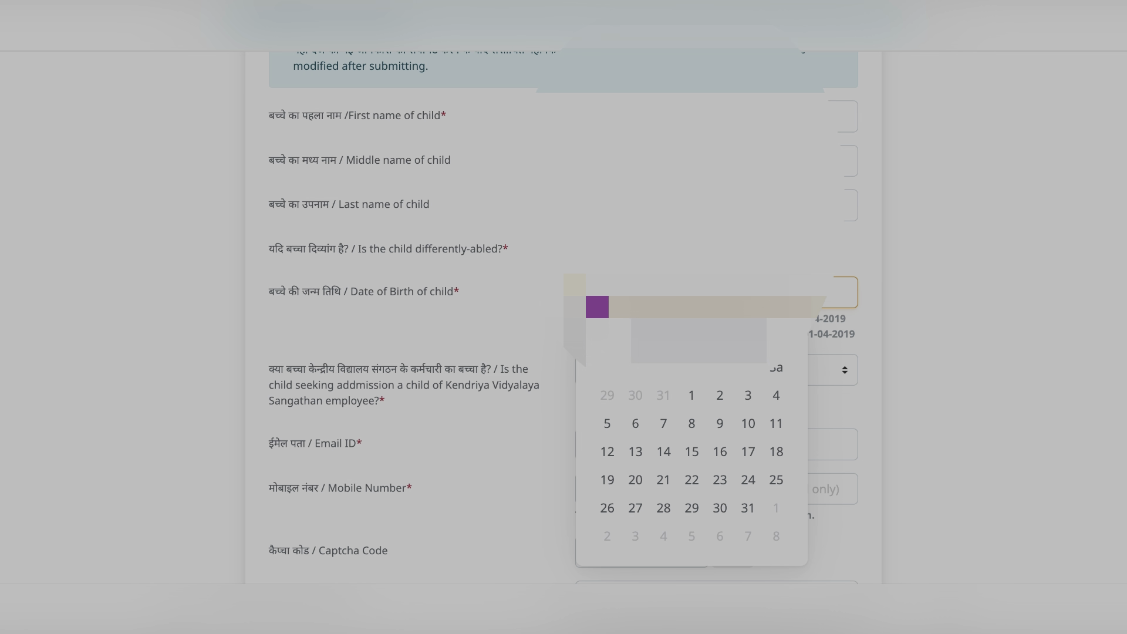
left_click(731, 347)
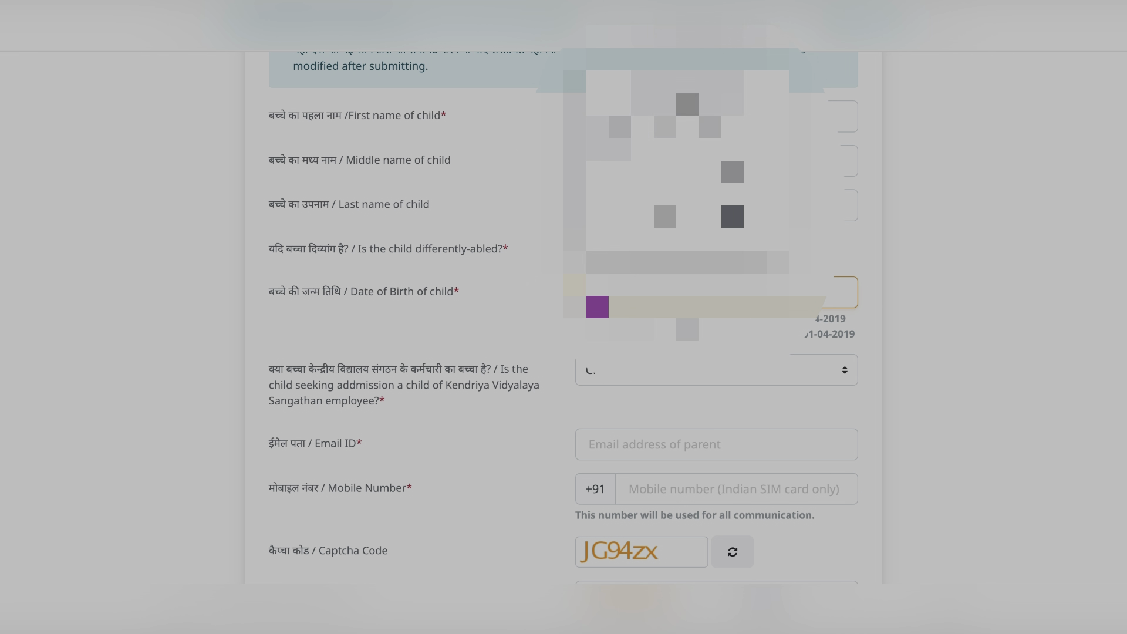
left_click(685, 100)
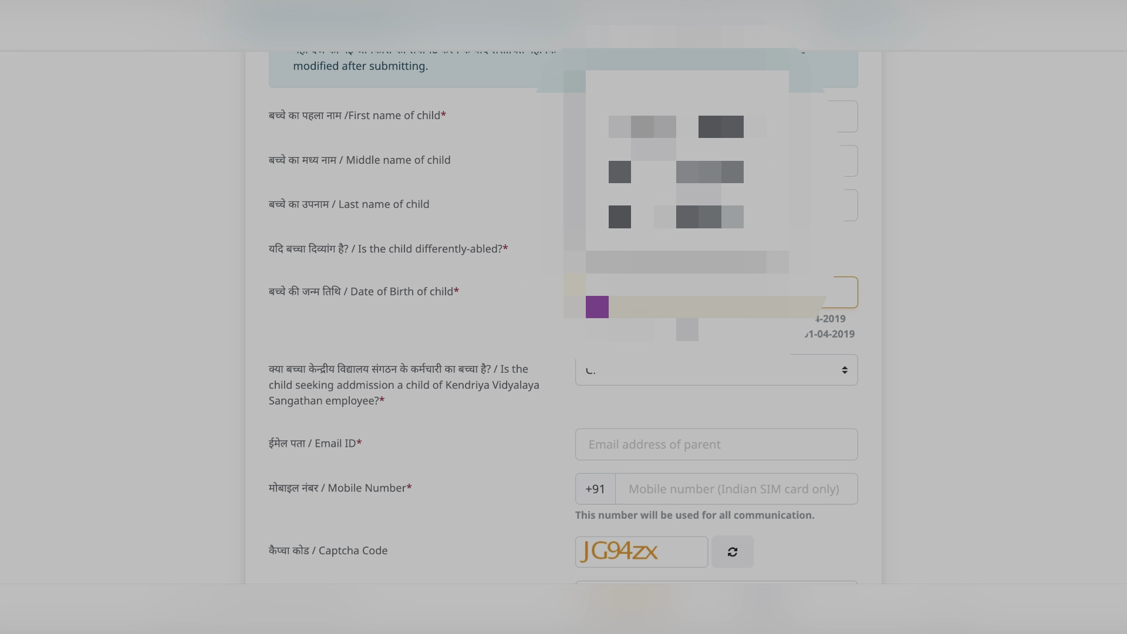
left_click(605, 96)
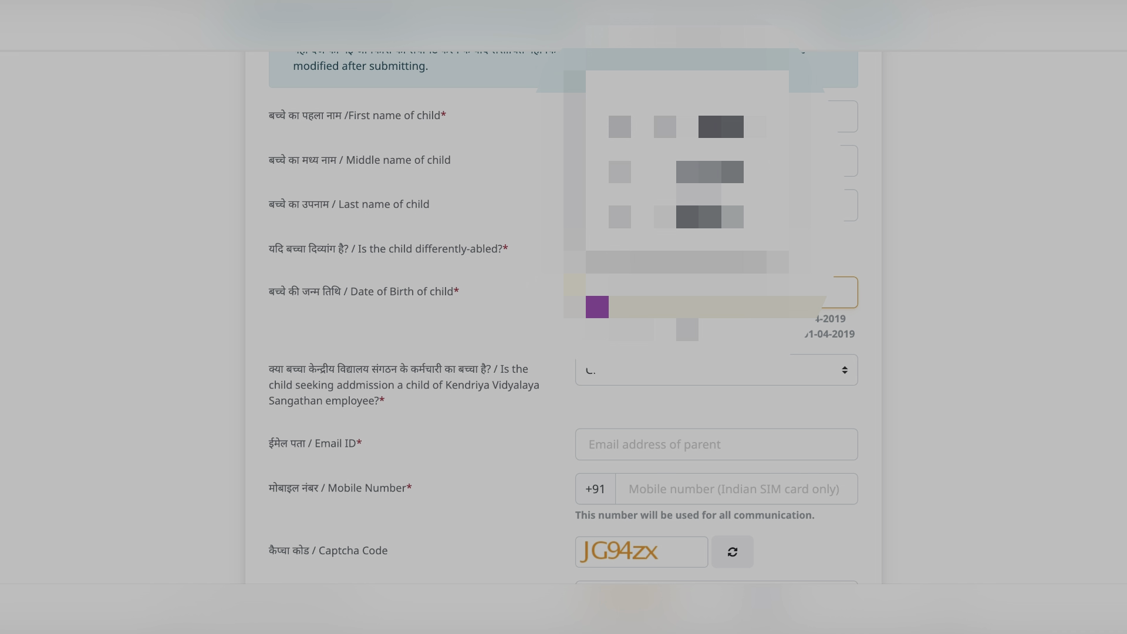
left_click(654, 226)
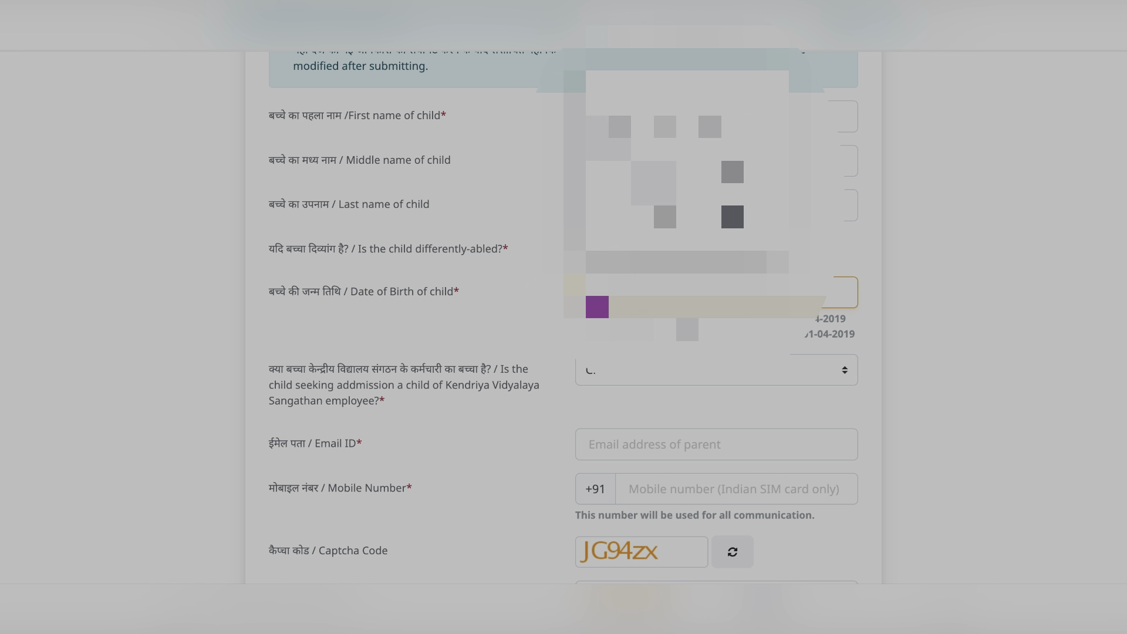
left_click(705, 183)
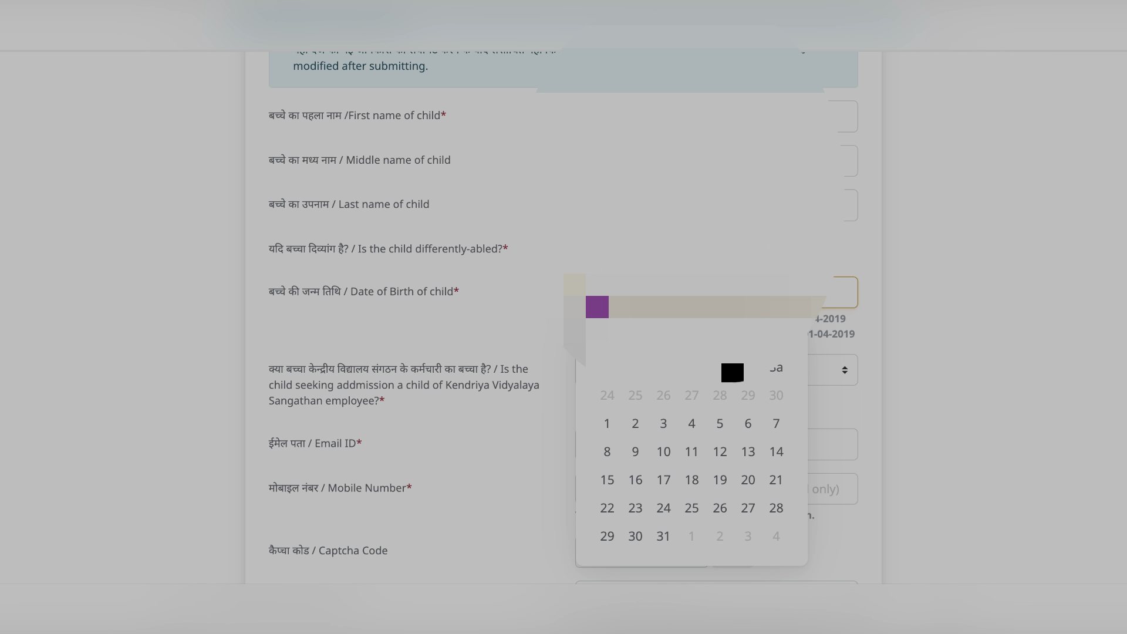
left_click(672, 482)
left_click(670, 487)
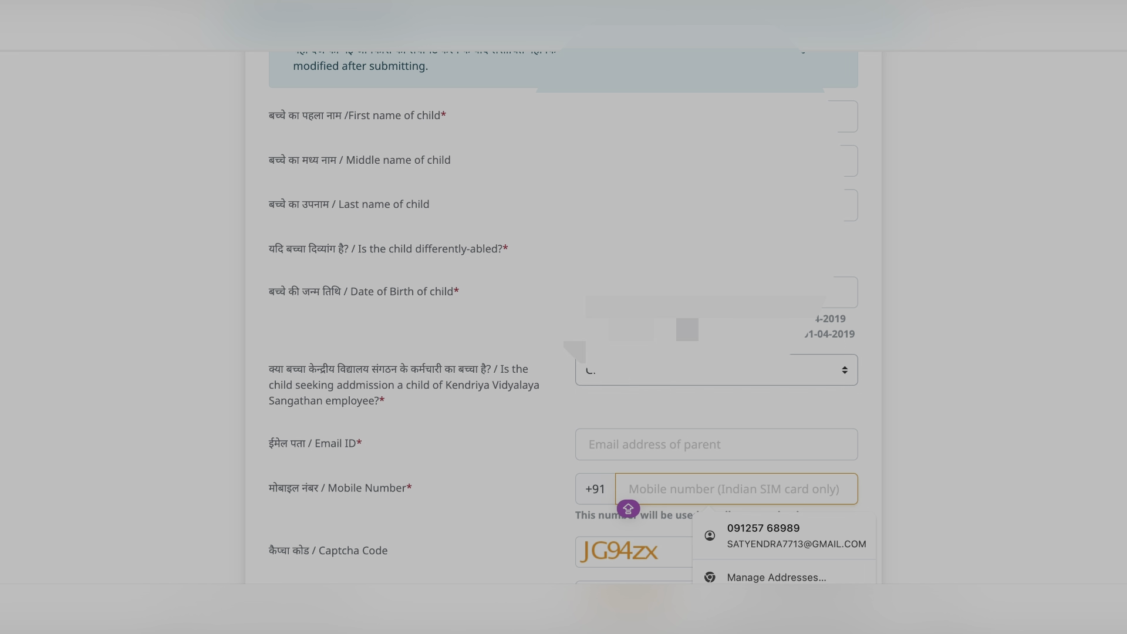
left_click(591, 408)
scroll(615, 420, "down", 2)
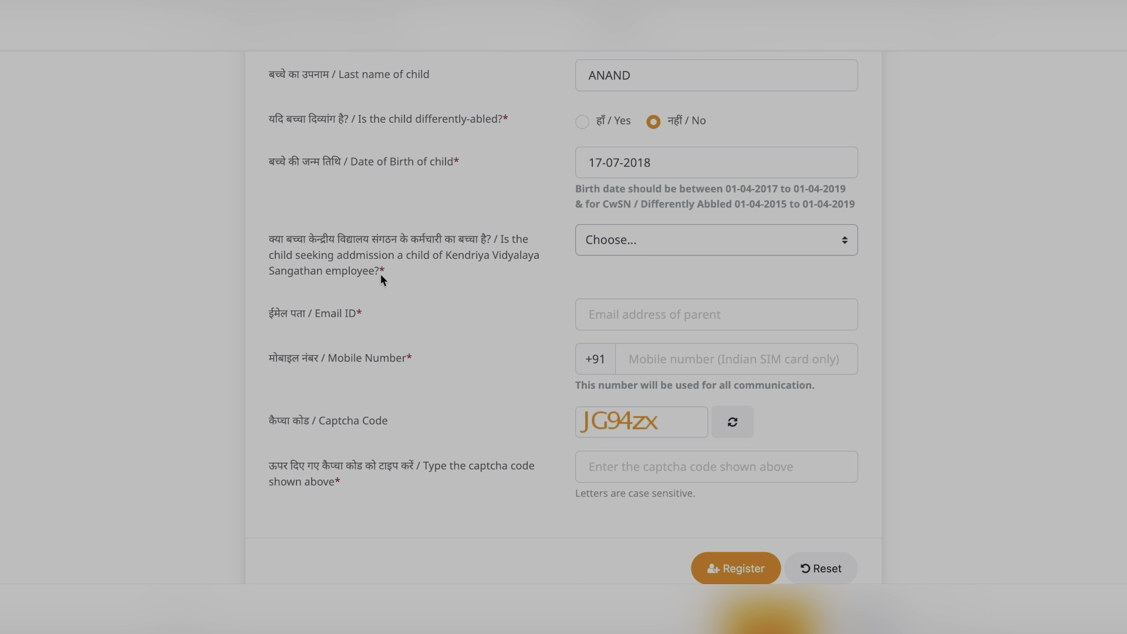
Step: Answer the KVS employee question from its dropdown
left_click(645, 242)
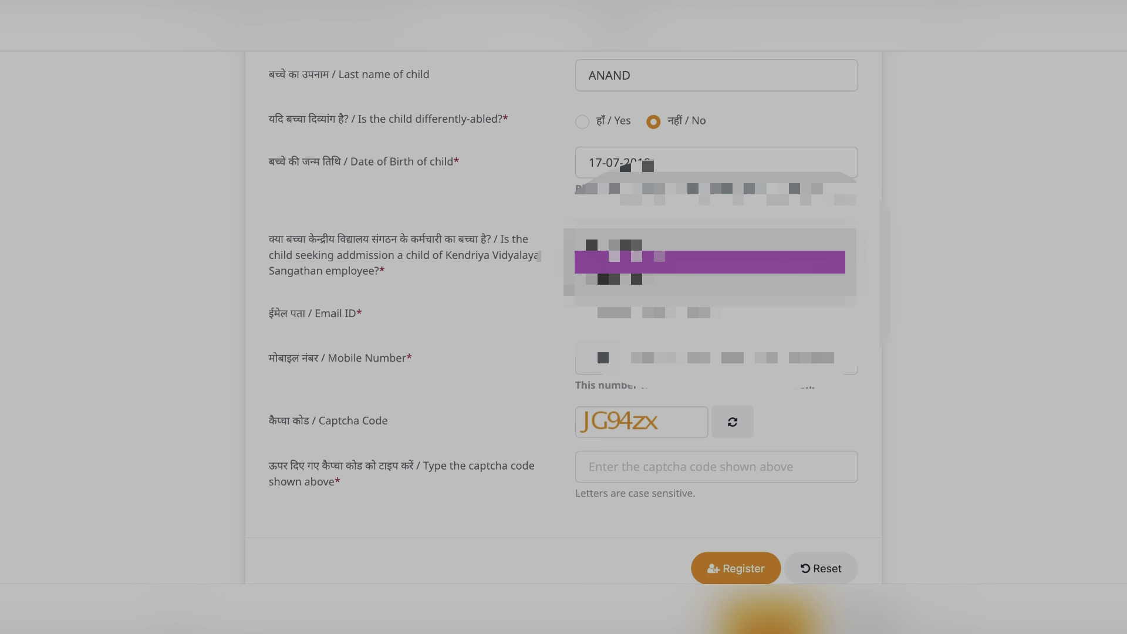
left_click(646, 262)
scroll(505, 370, "down", 1)
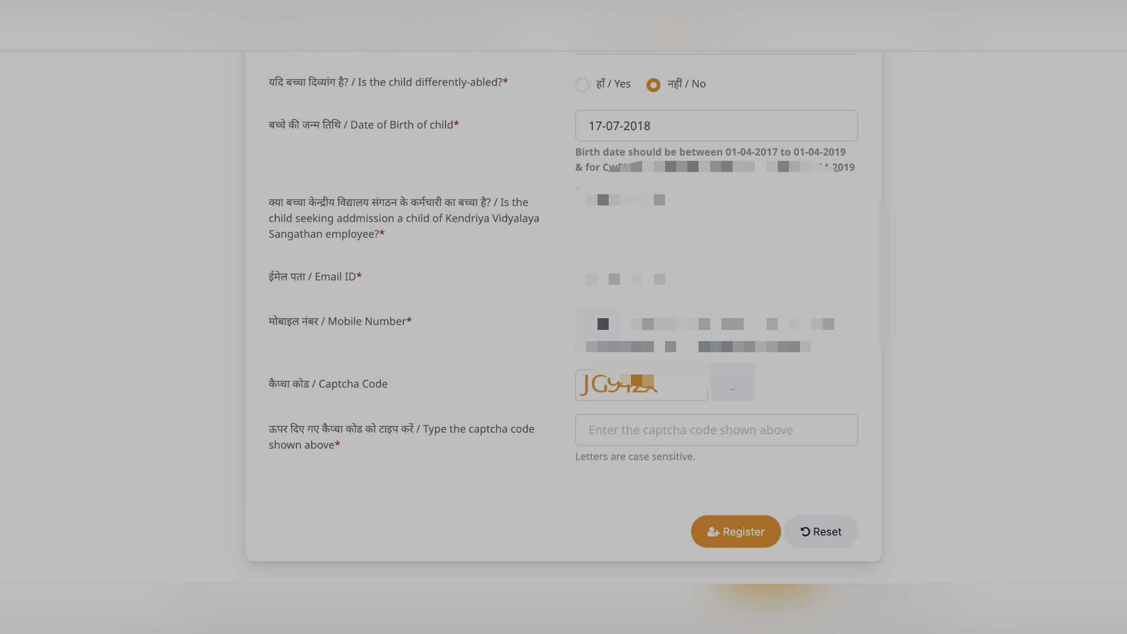
Step: Enter the parent's email ID and mobile number
type("******")
left_click(741, 321)
type("*")
key("BackSpace")
type("*")
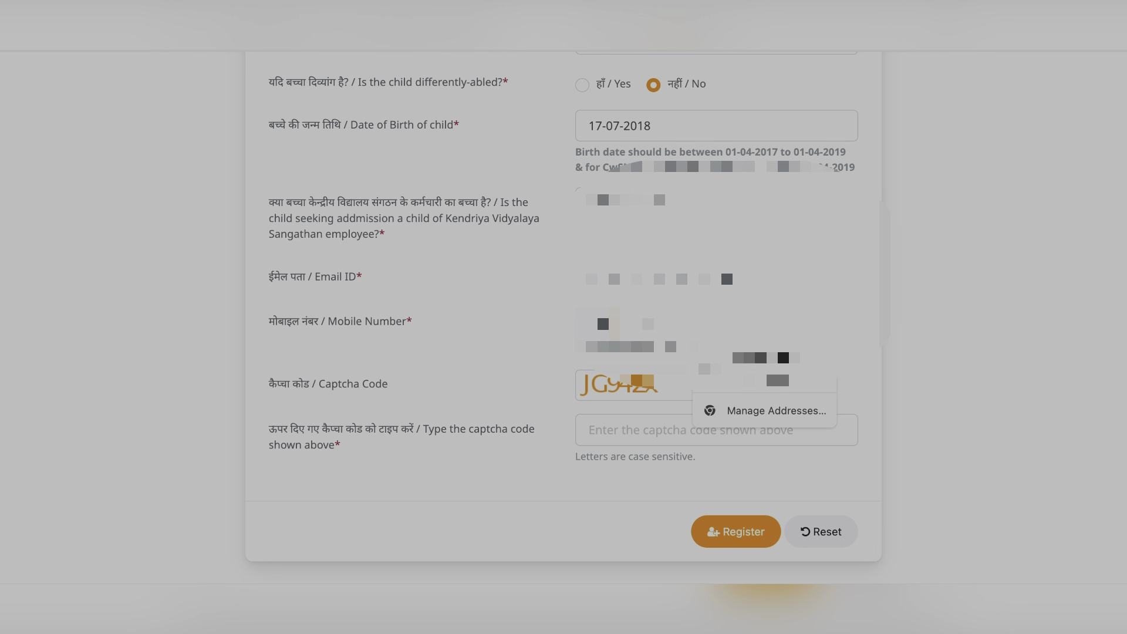
type("*****")
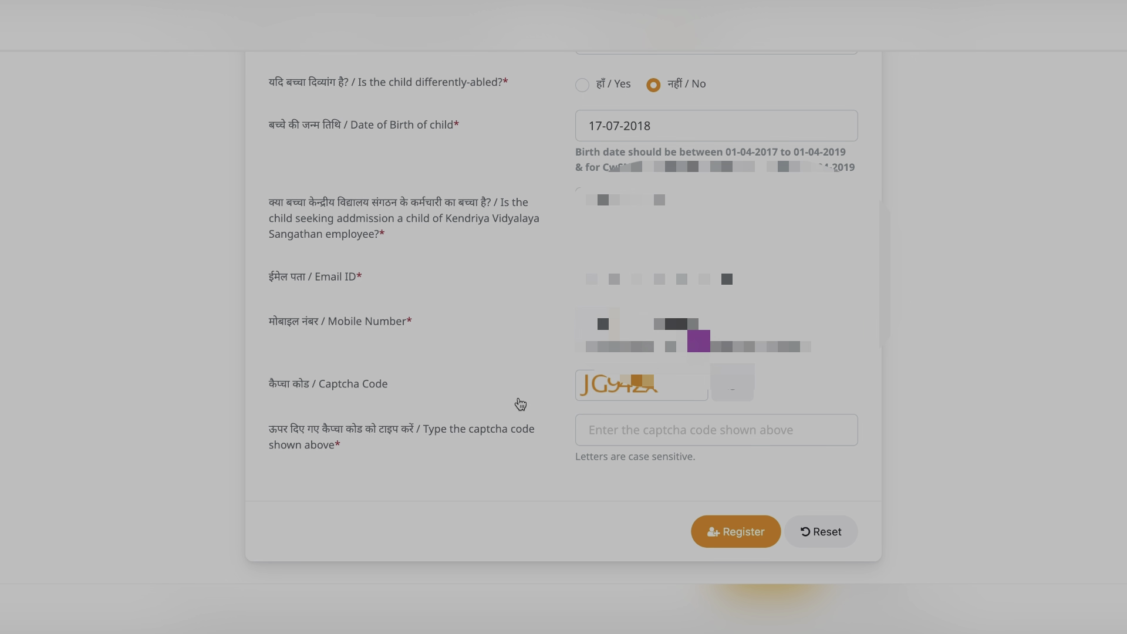
left_click(619, 437)
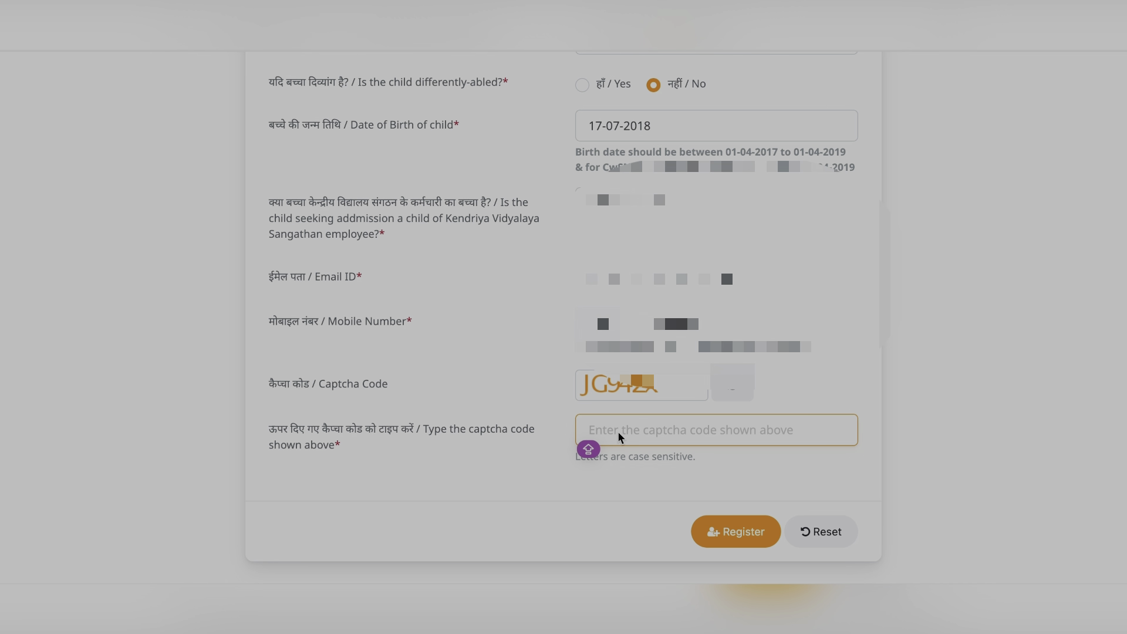
Step: Type the case-sensitive captcha, review the form and submit it with Register
type("JG")
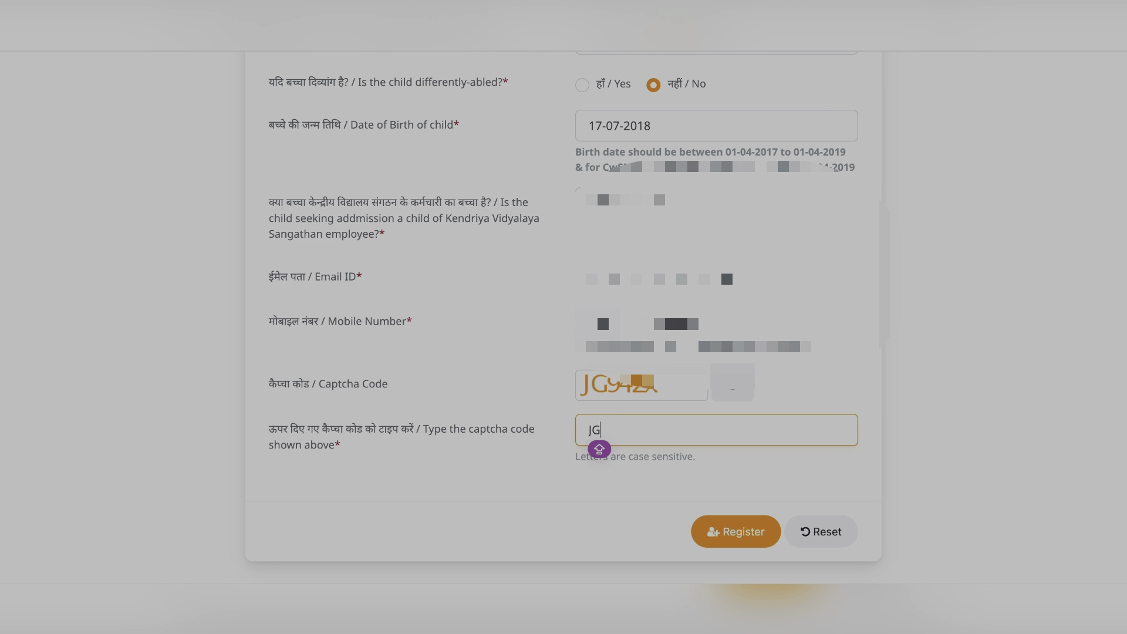
key("BackSpace")
key("BackSpace")
type("JG94zx")
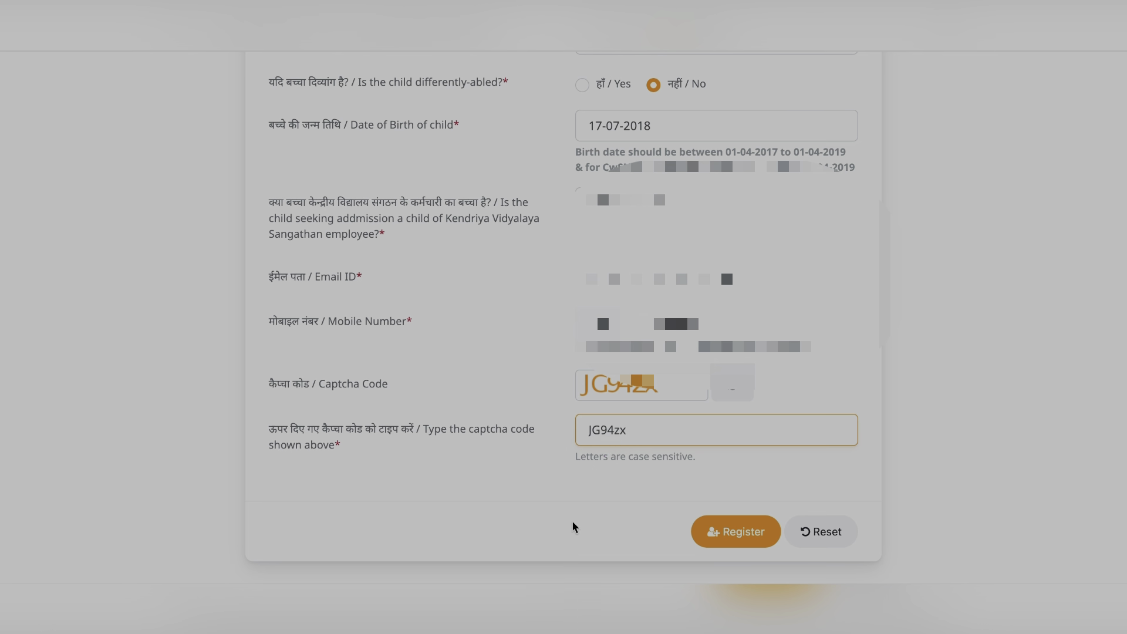
scroll(562, 498, "up", 5)
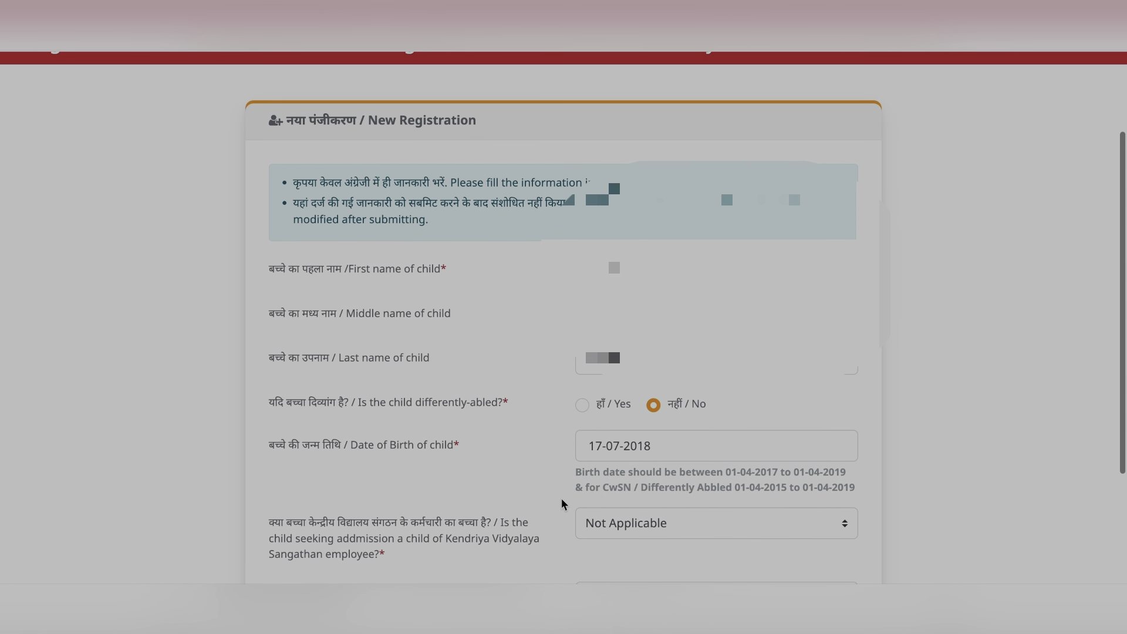
scroll(561, 498, "down", 2)
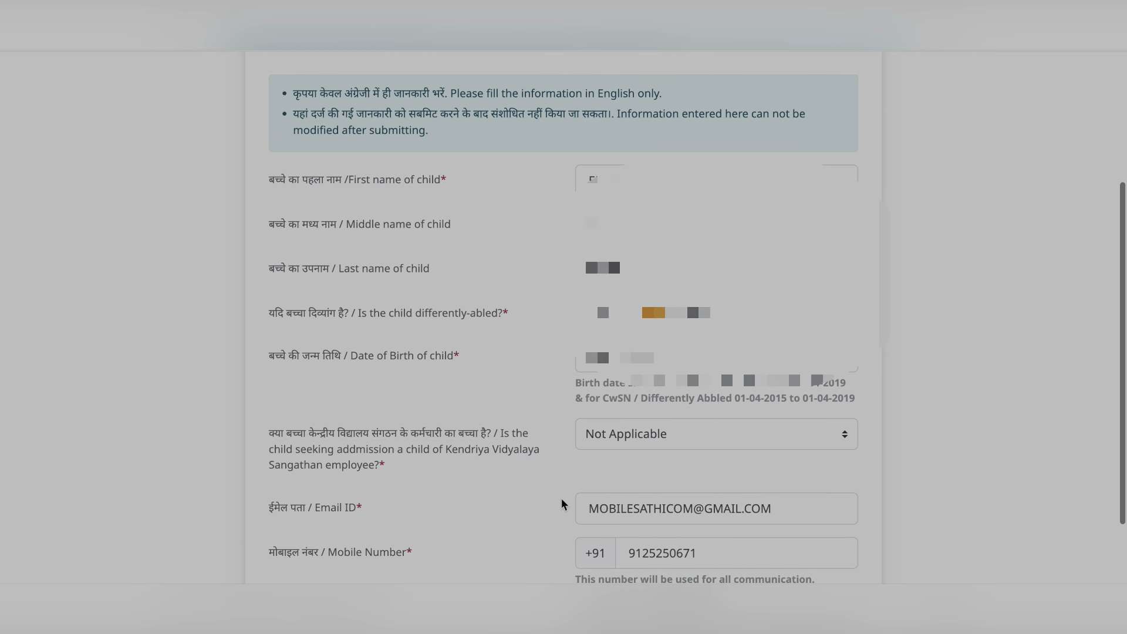
scroll(561, 498, "down", 4)
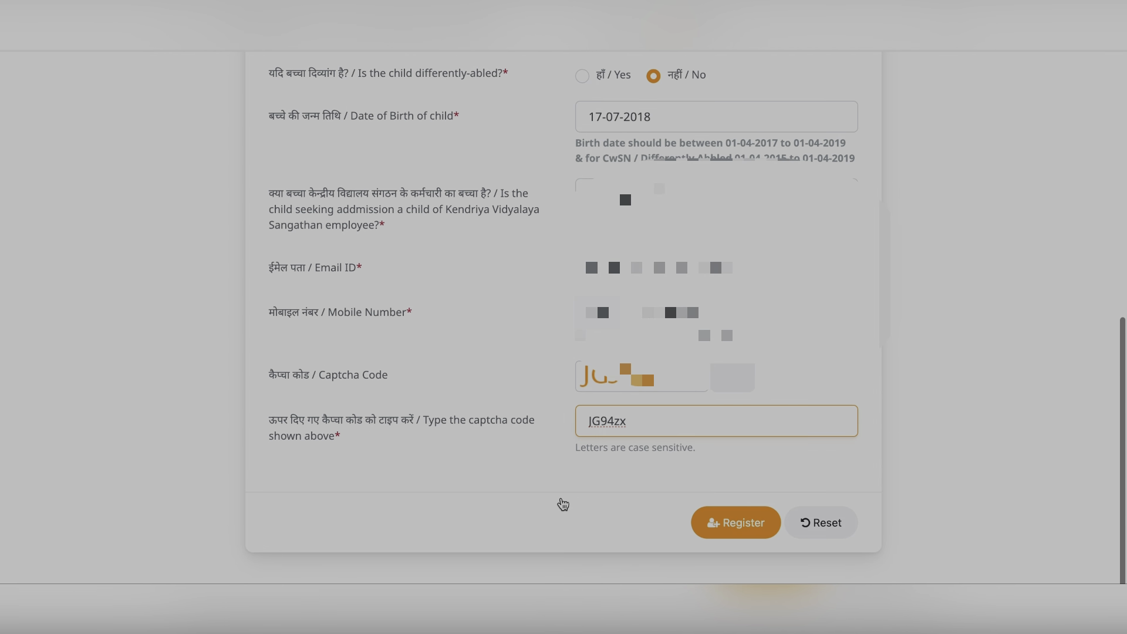
left_click(738, 529)
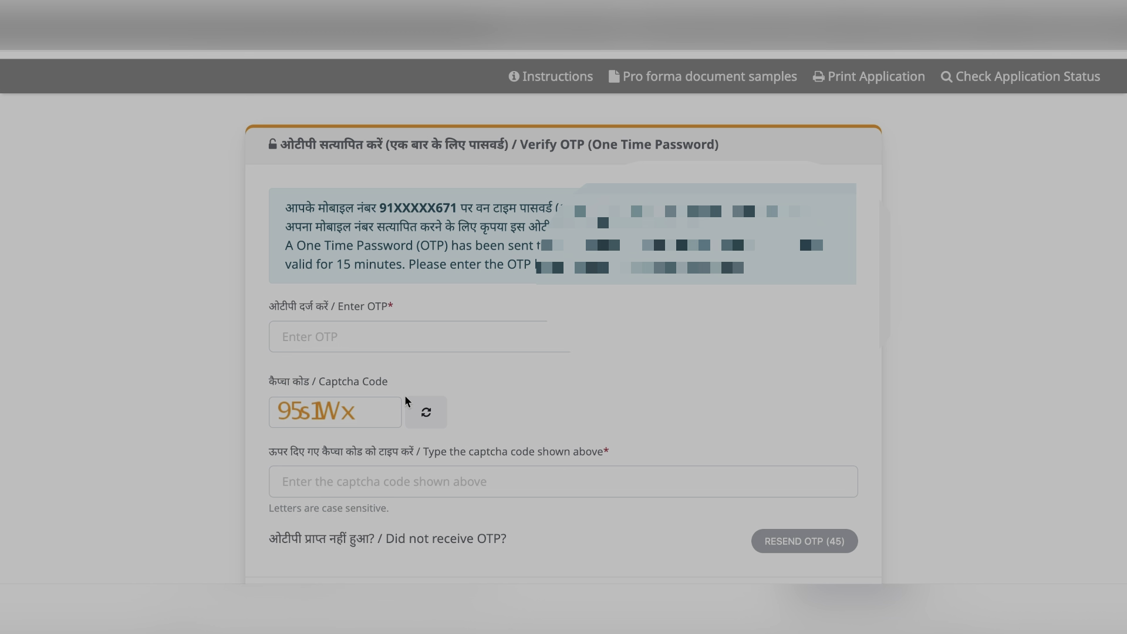
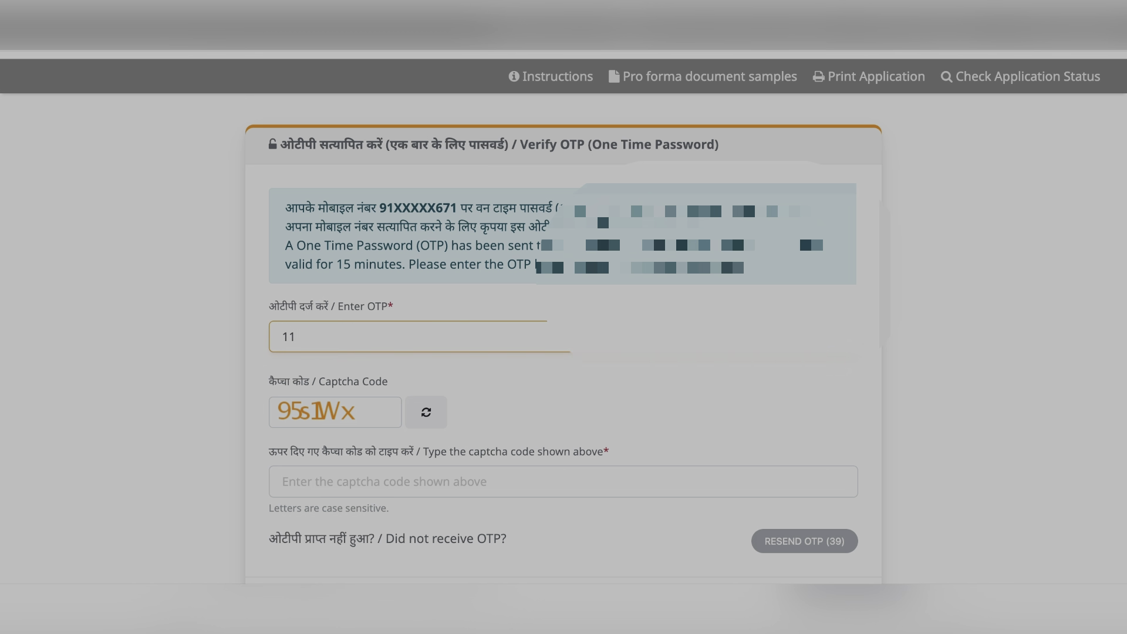
Step: Enter the received OTP and the new captcha, then click VERIFY
left_click(307, 474)
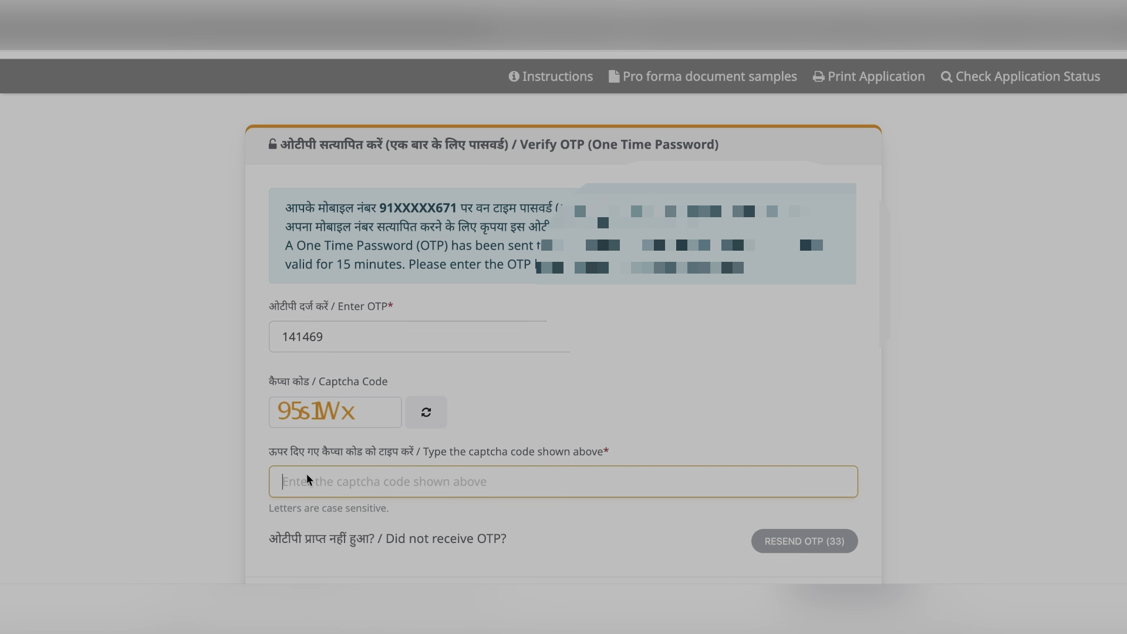
scroll(319, 478, "down", 1)
scroll(345, 476, "down", 1)
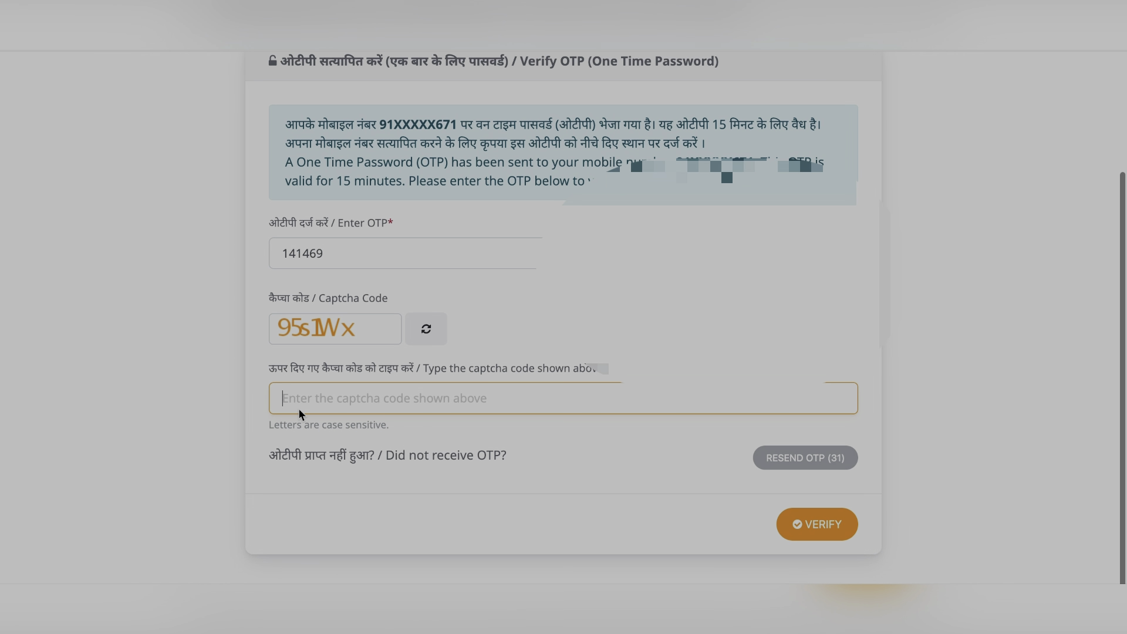
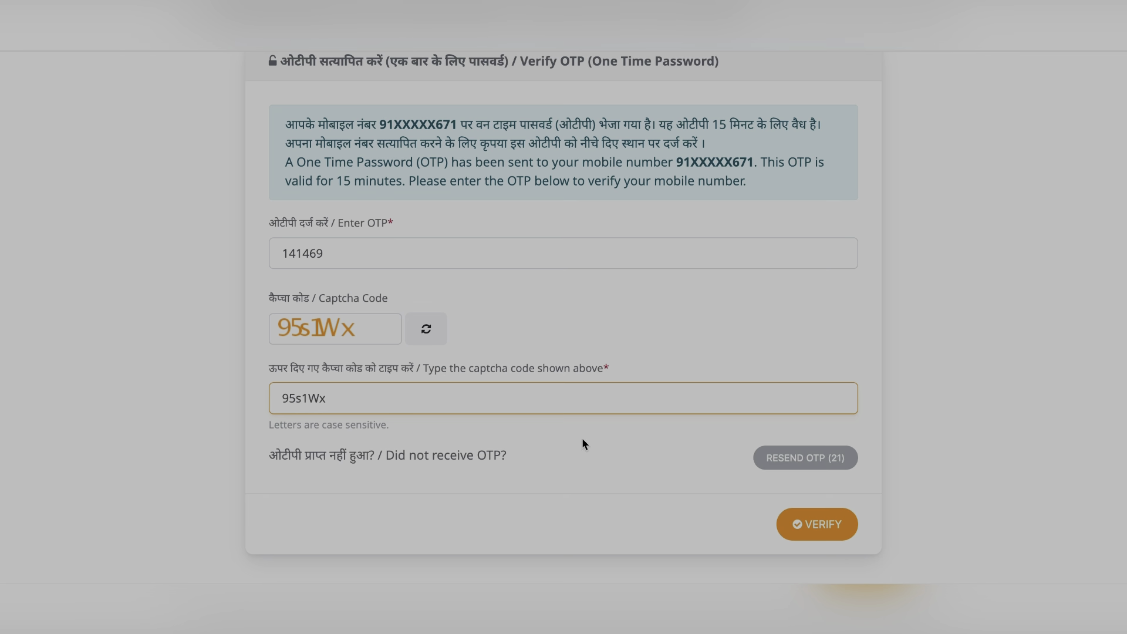
left_click(819, 525)
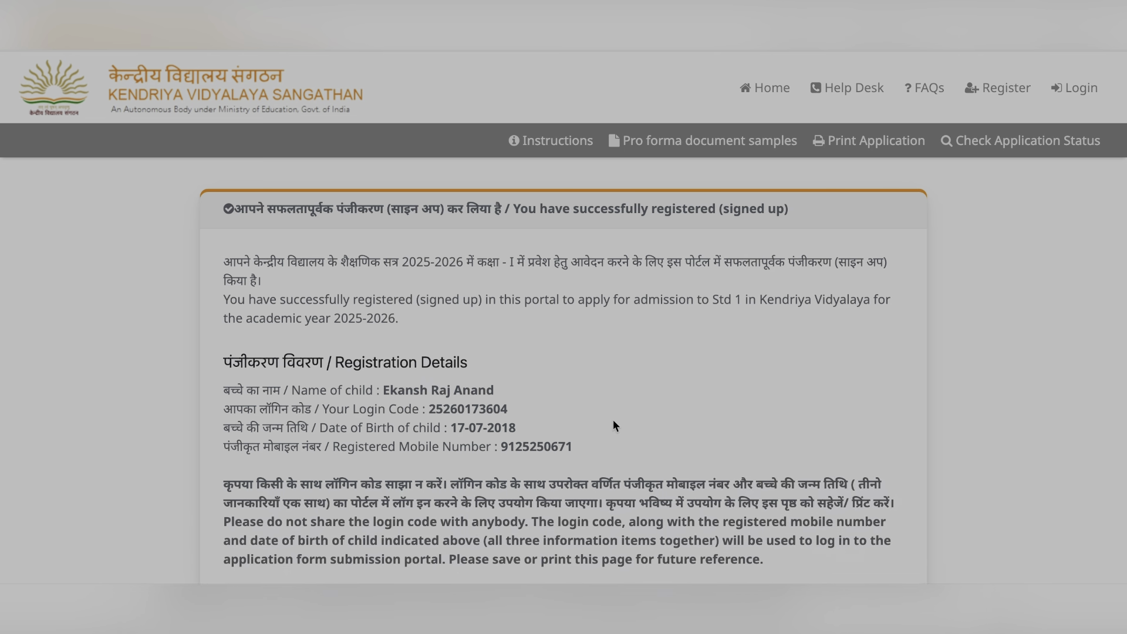
scroll(613, 421, "down", 1)
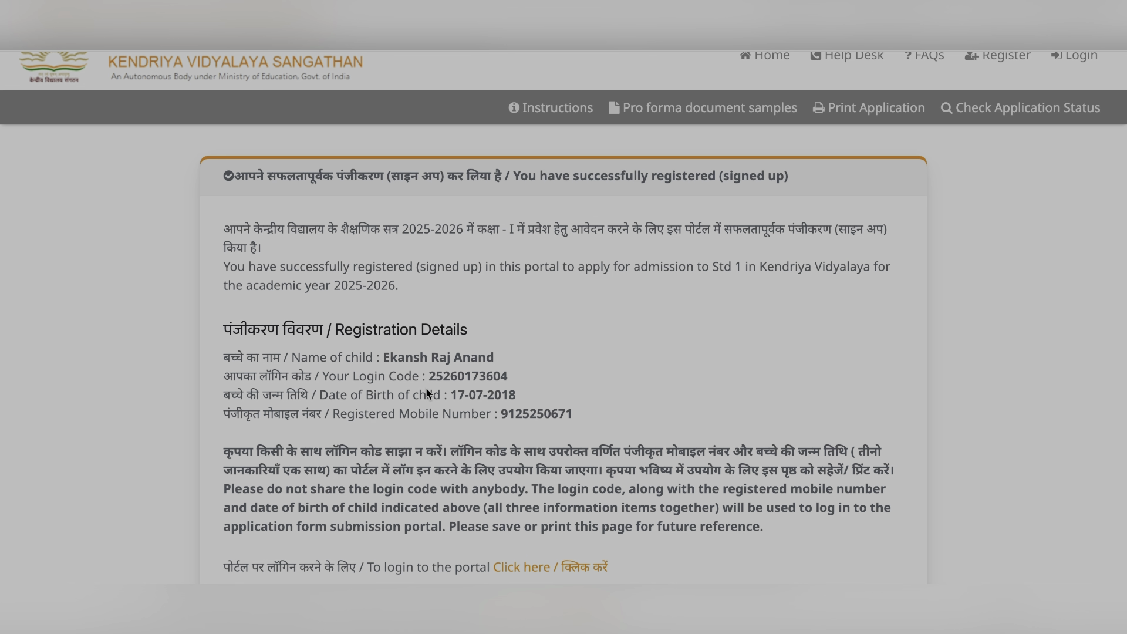
scroll(492, 468, "down", 2)
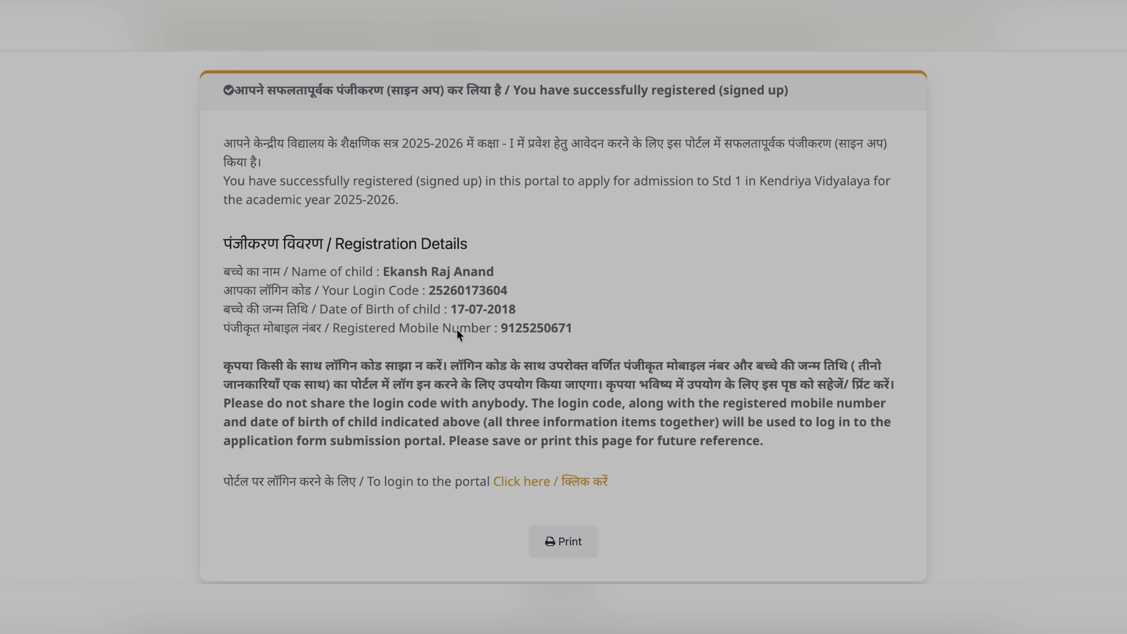
scroll(662, 361, "up", 2)
scroll(663, 362, "down", 2)
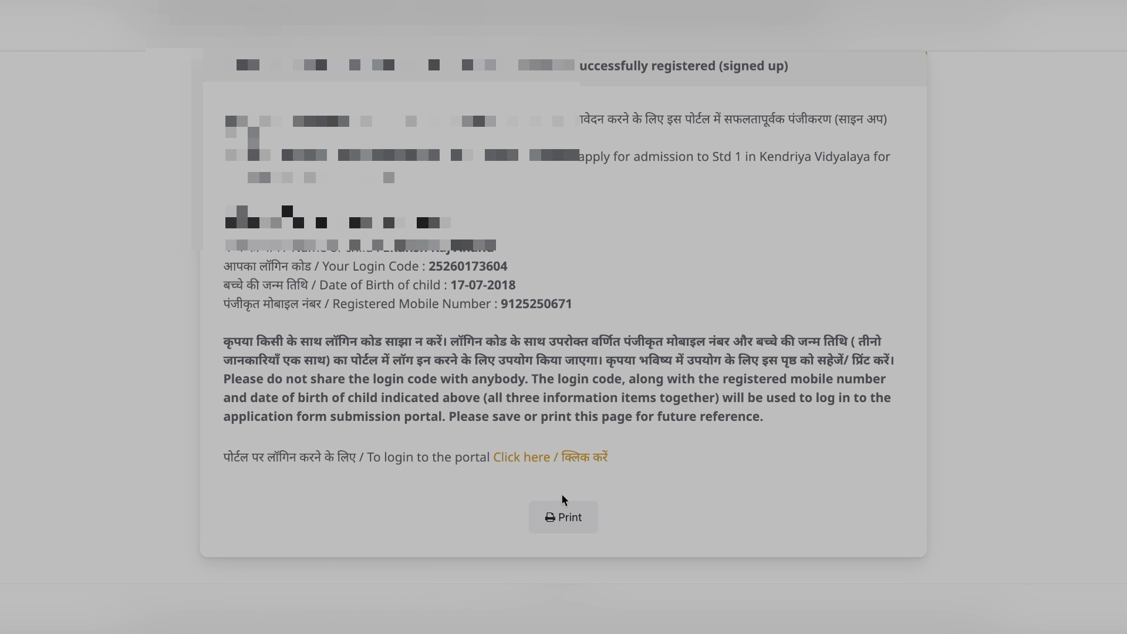
scroll(631, 503, "down", 1)
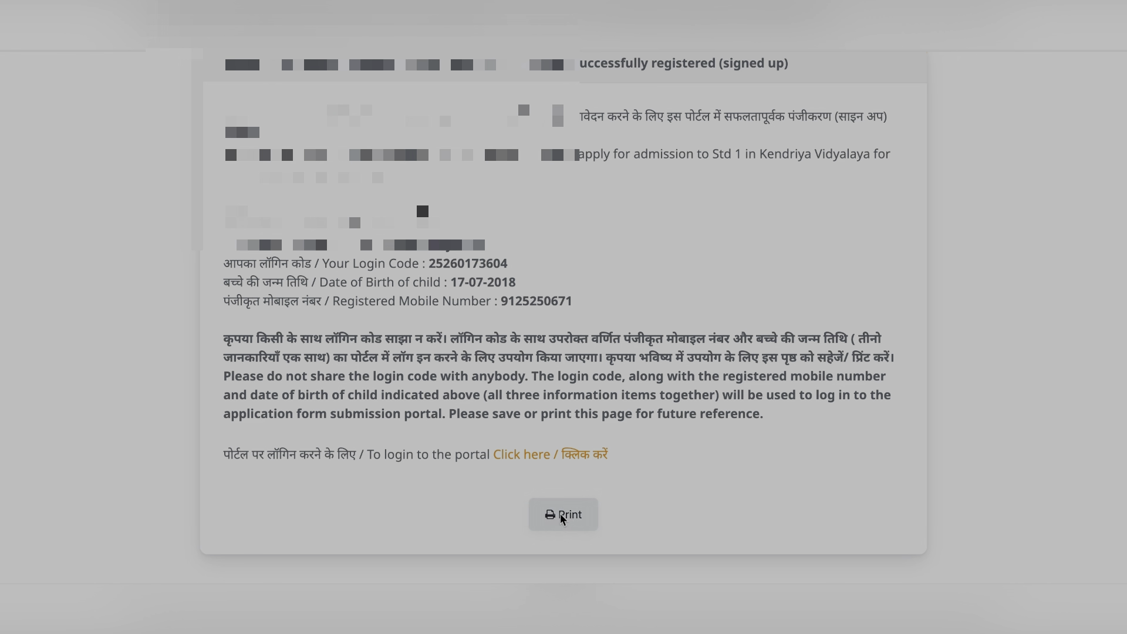
Step: Print the registration page with Save as PDF as the destination
left_click(562, 515)
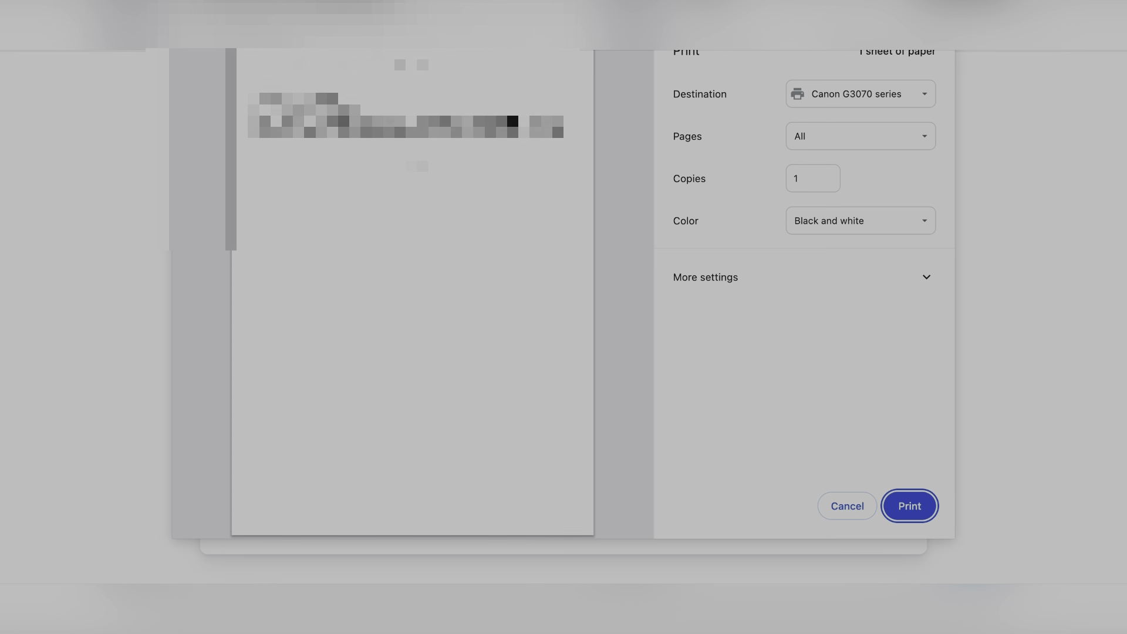
left_click(897, 100)
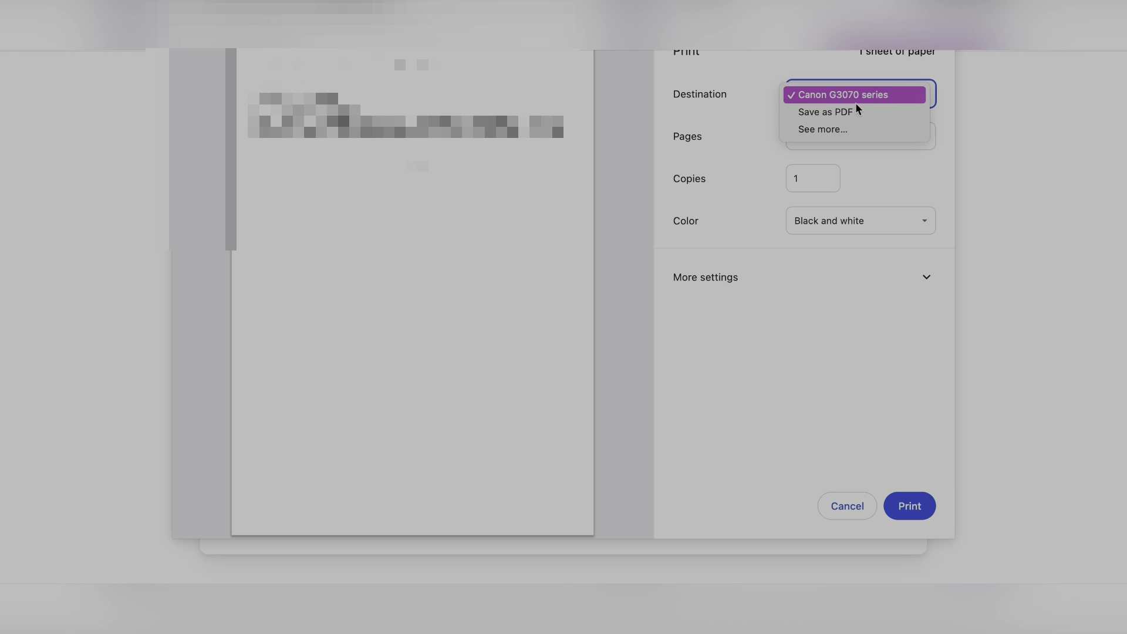
left_click(835, 113)
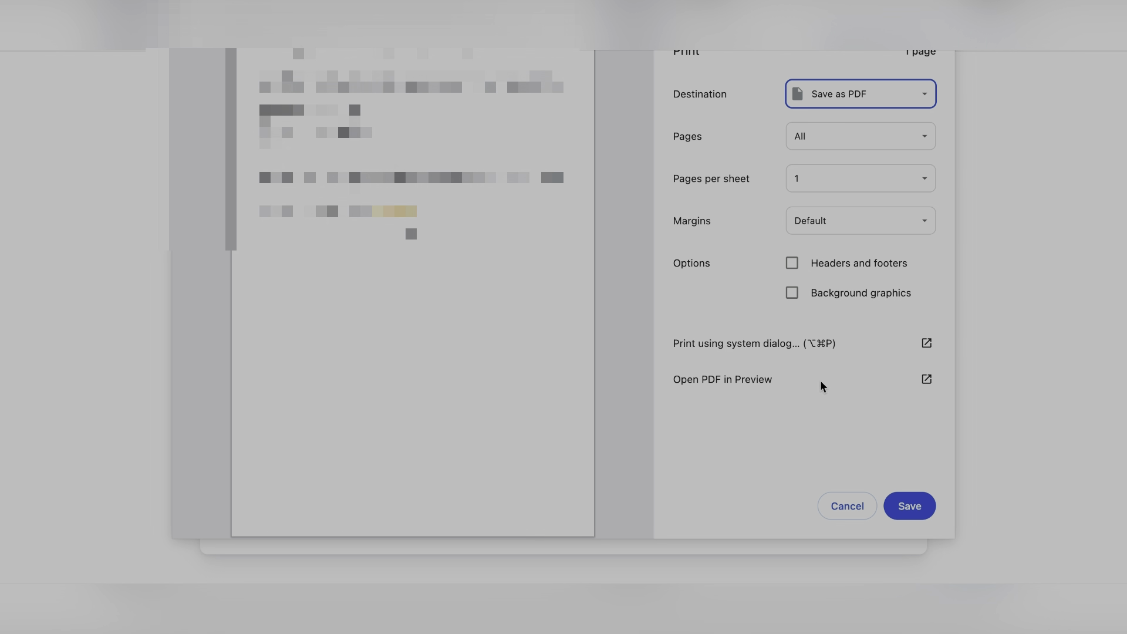
left_click(910, 506)
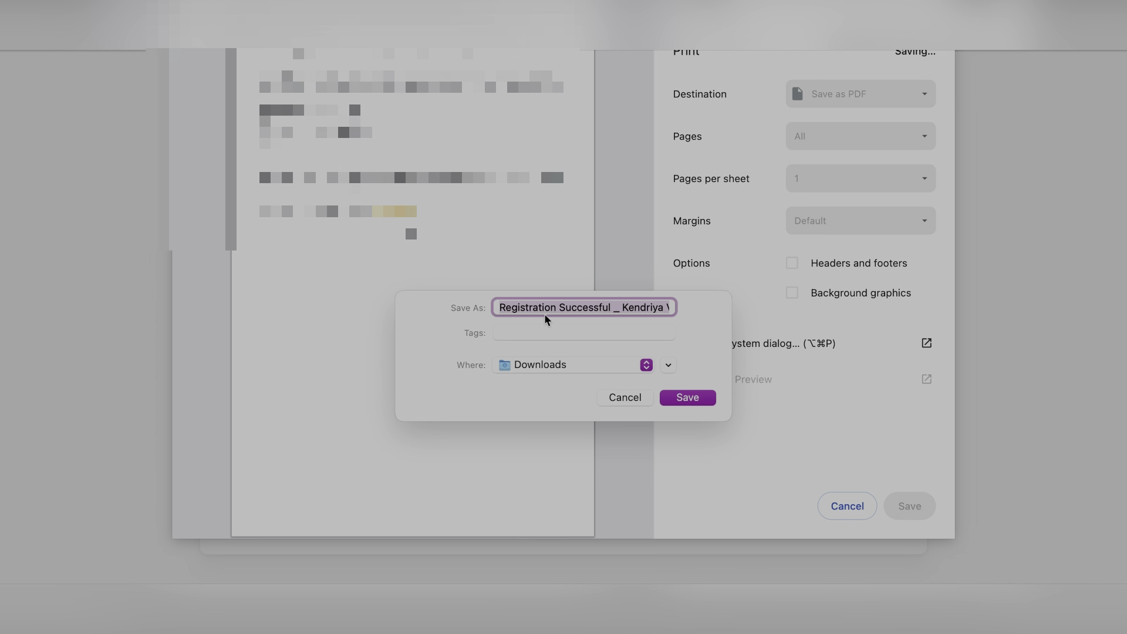
Step: Name the PDF 'kvs admission' and save it in Downloads
key("BackSpace")
type("bla")
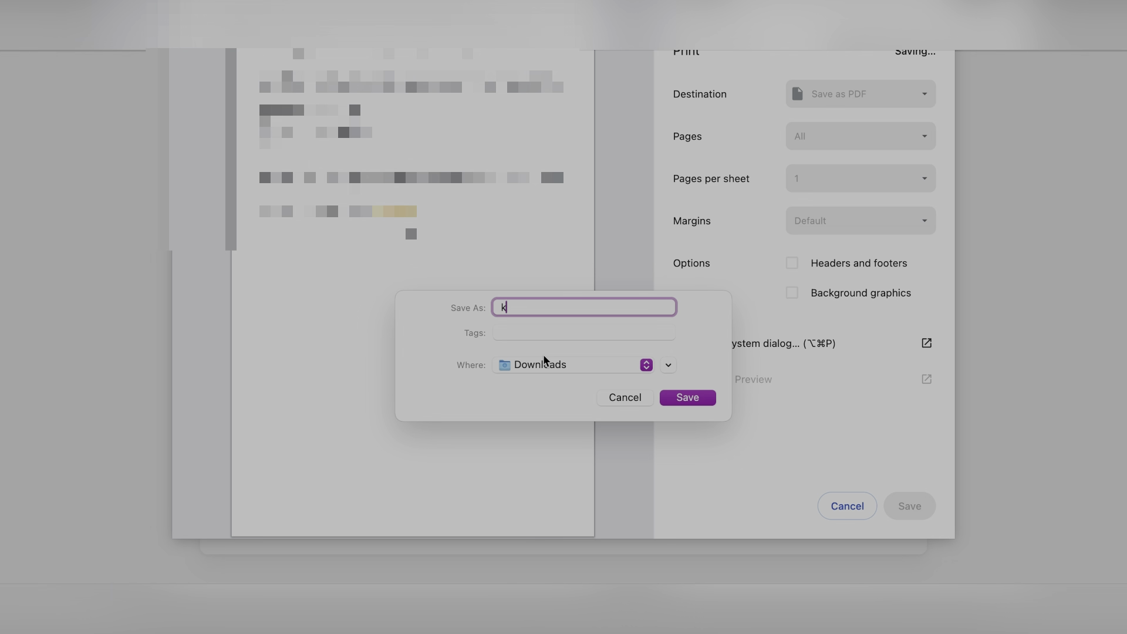
key("BackSpace")
key("BackSpace")
key("BackSpace")
type("kvs login cod")
key("BackSpace")
type("e")
key("BackSpace")
key("BackSpace")
key("BackSpace")
key("BackSpace")
key("BackSpace")
key("BackSpace")
key("BackSpace")
key("BackSpace")
key("BackSpace")
type("admisi")
key("BackSpace")
type("sion")
left_click(680, 400)
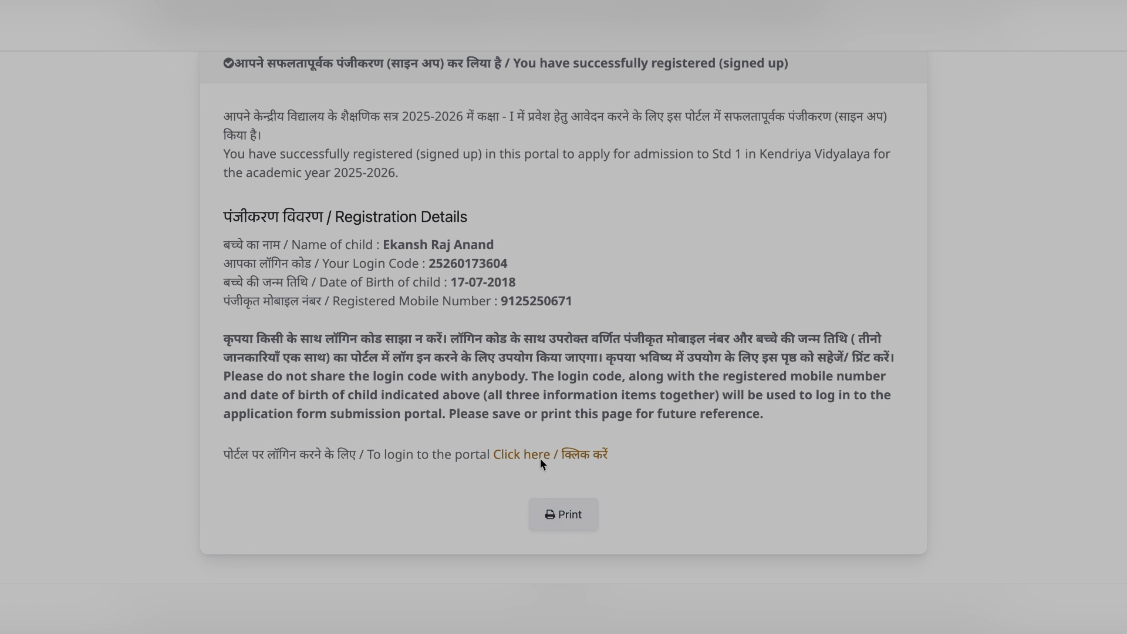
Step: Go to the login page and enter the registration login code
left_click(559, 456)
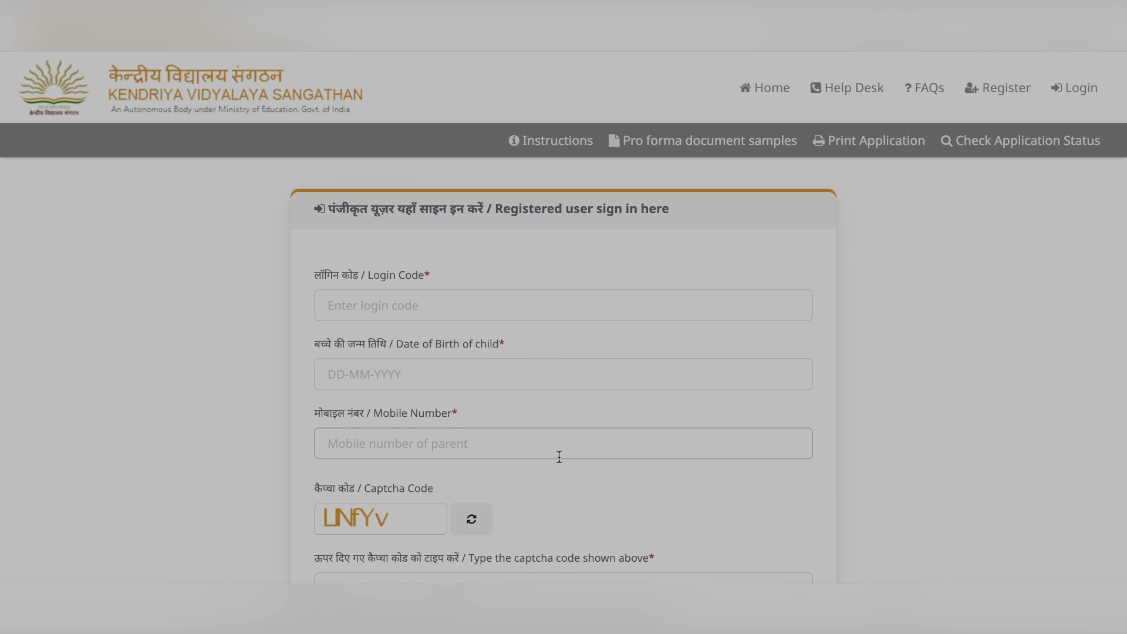
scroll(303, 414, "down", 1)
scroll(306, 399, "down", 1)
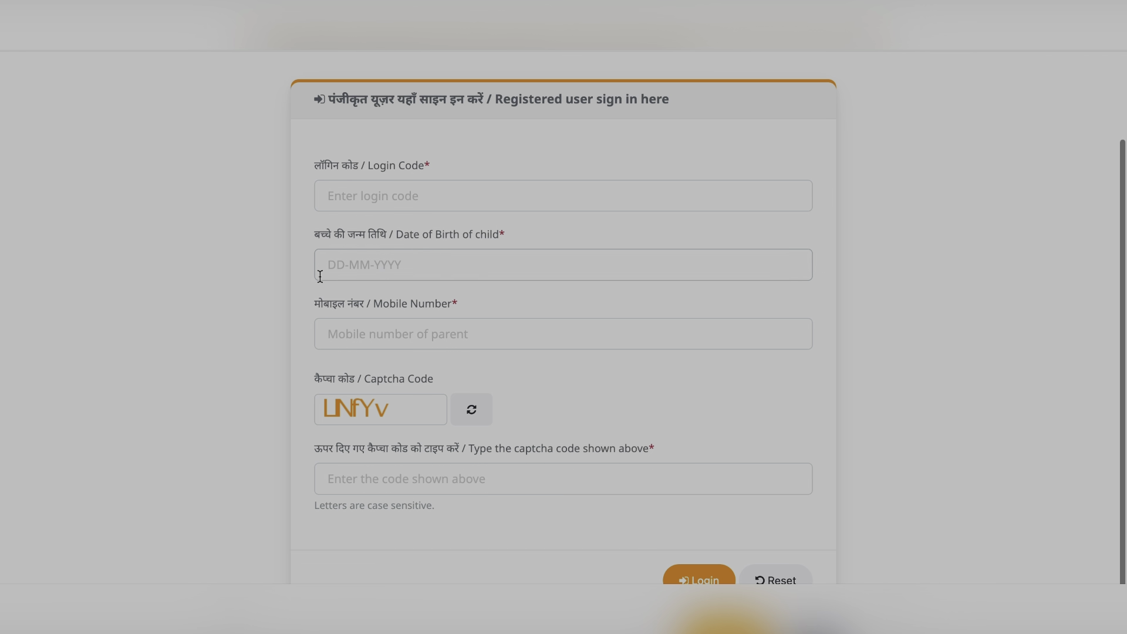
scroll(321, 277, "up", 1)
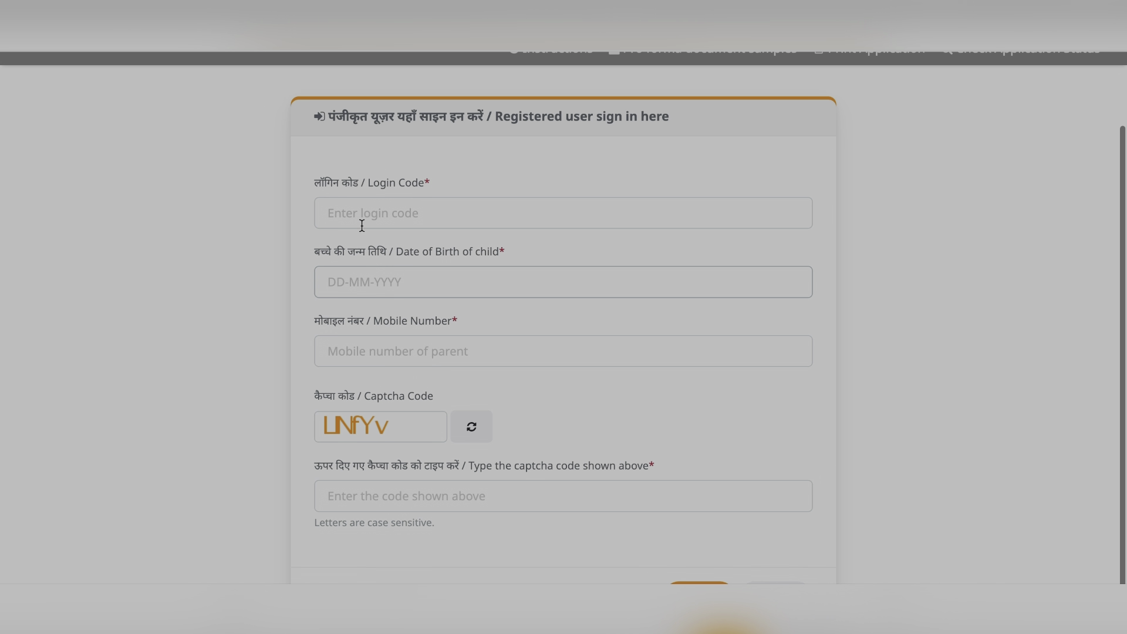
left_click(401, 220)
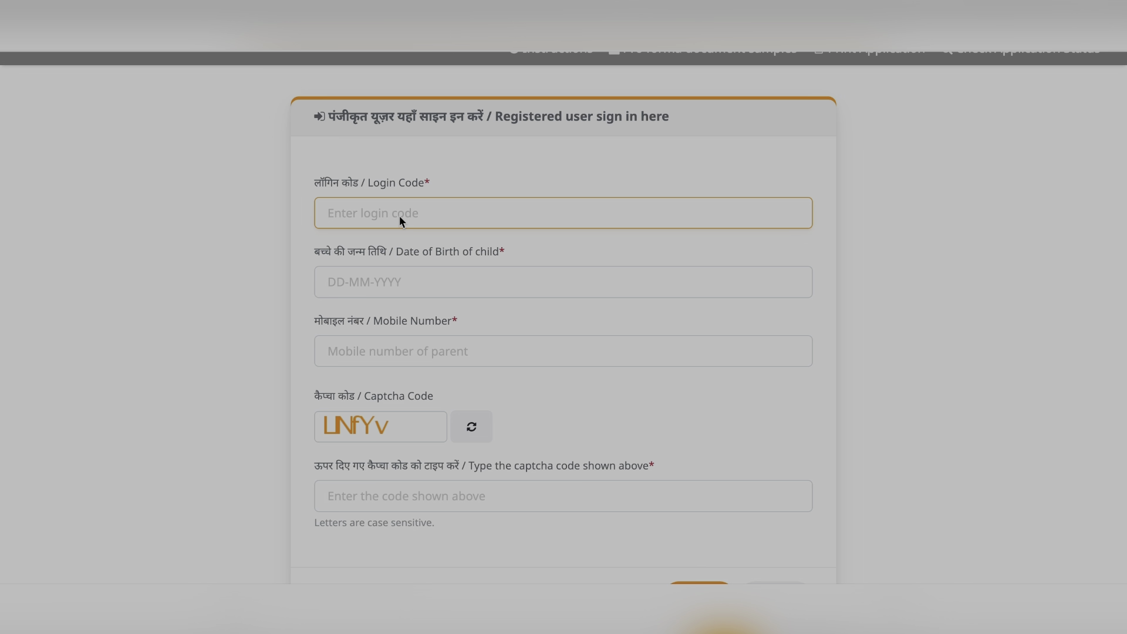
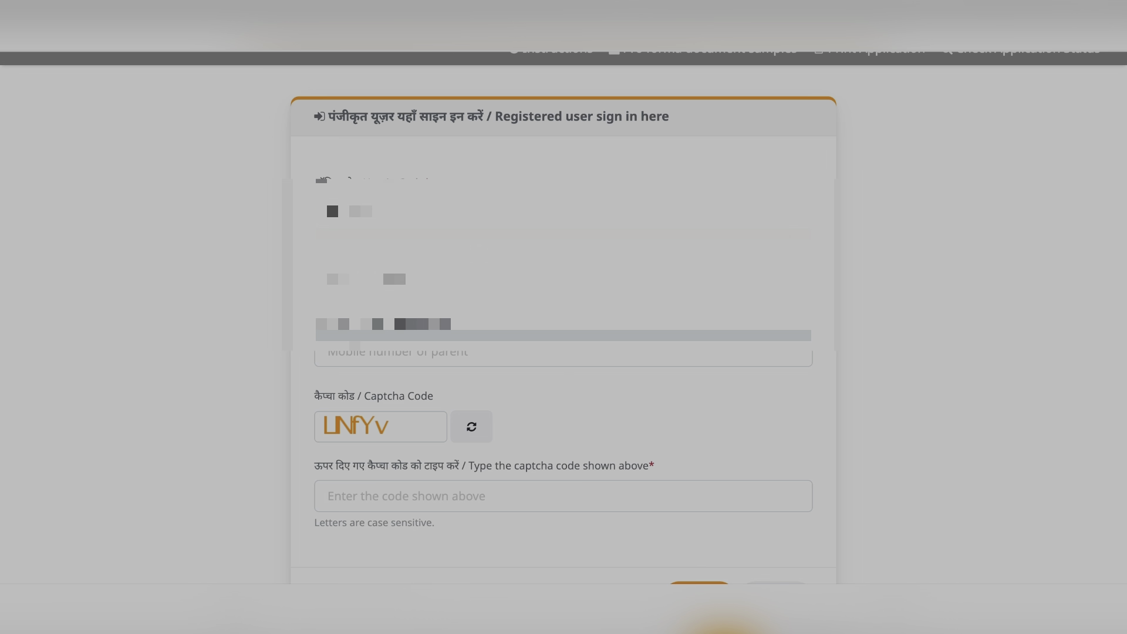
left_click(405, 280)
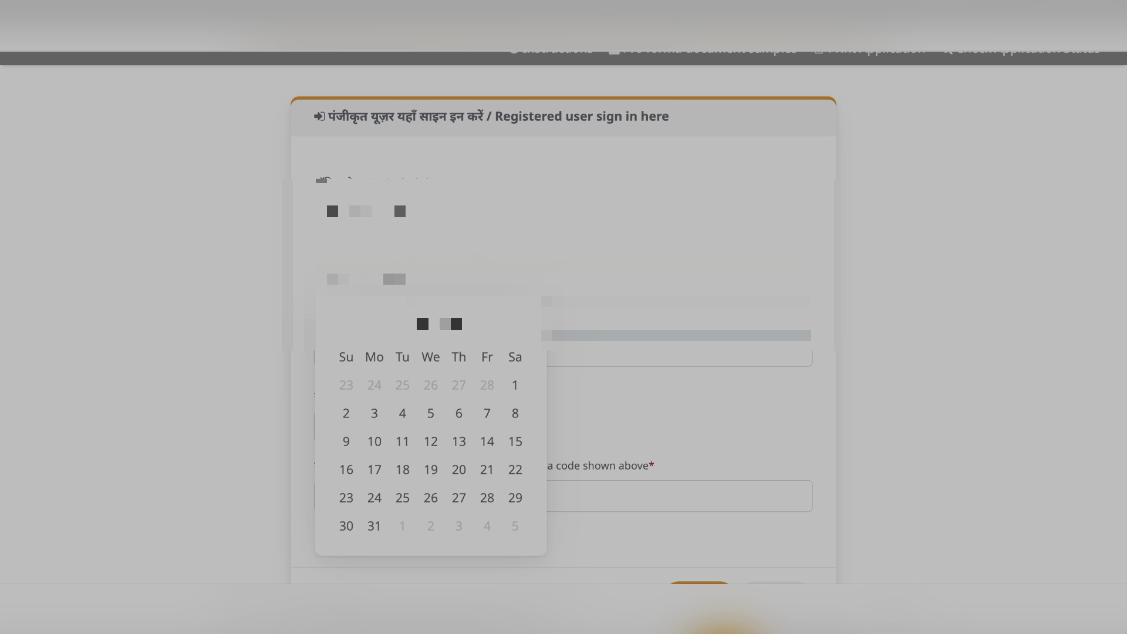
type("9")
key("BackSpace")
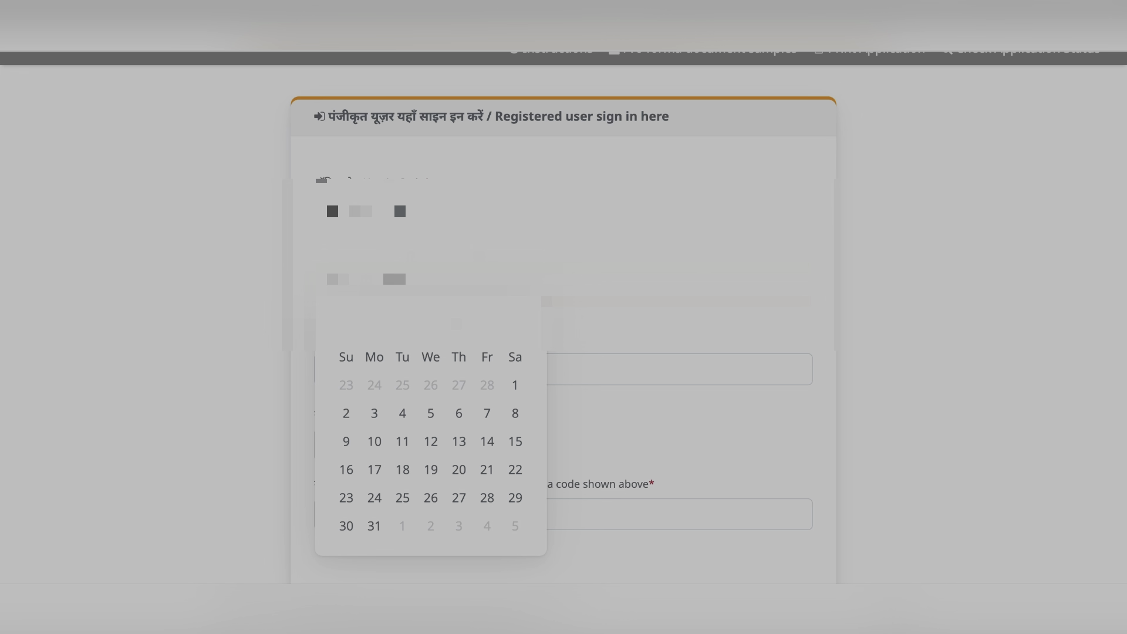
type("9")
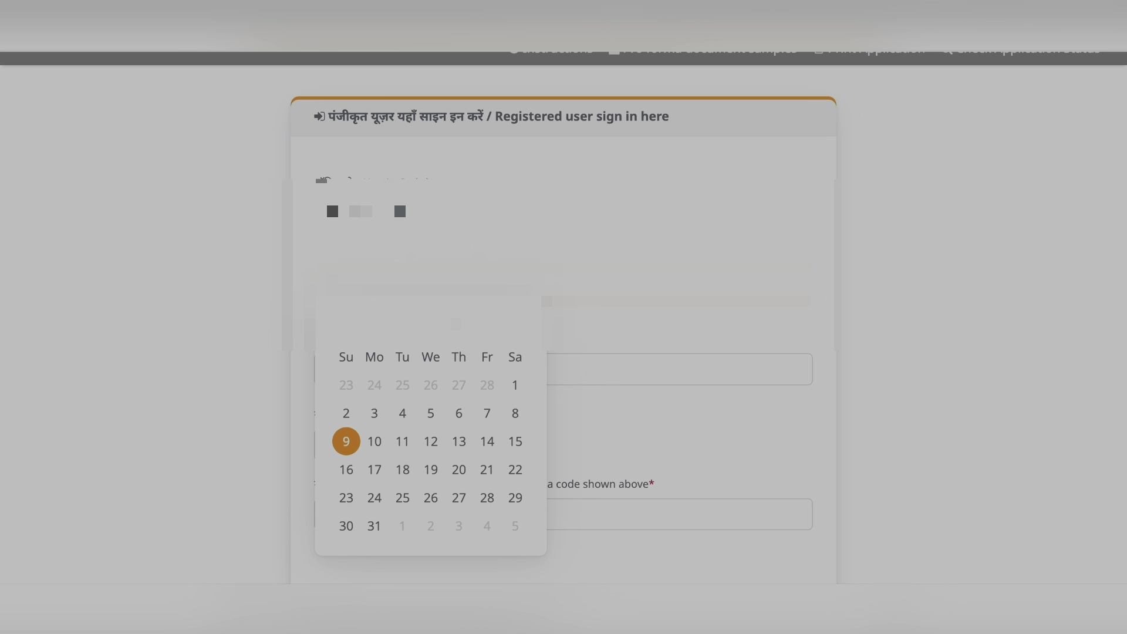
left_click(430, 324)
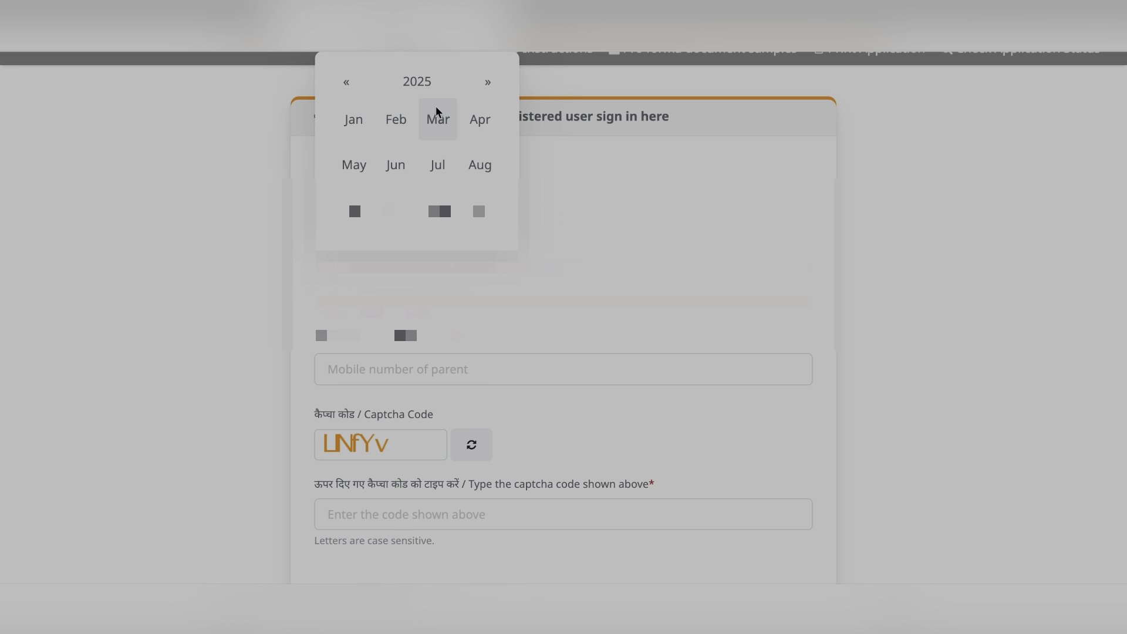
left_click(422, 85)
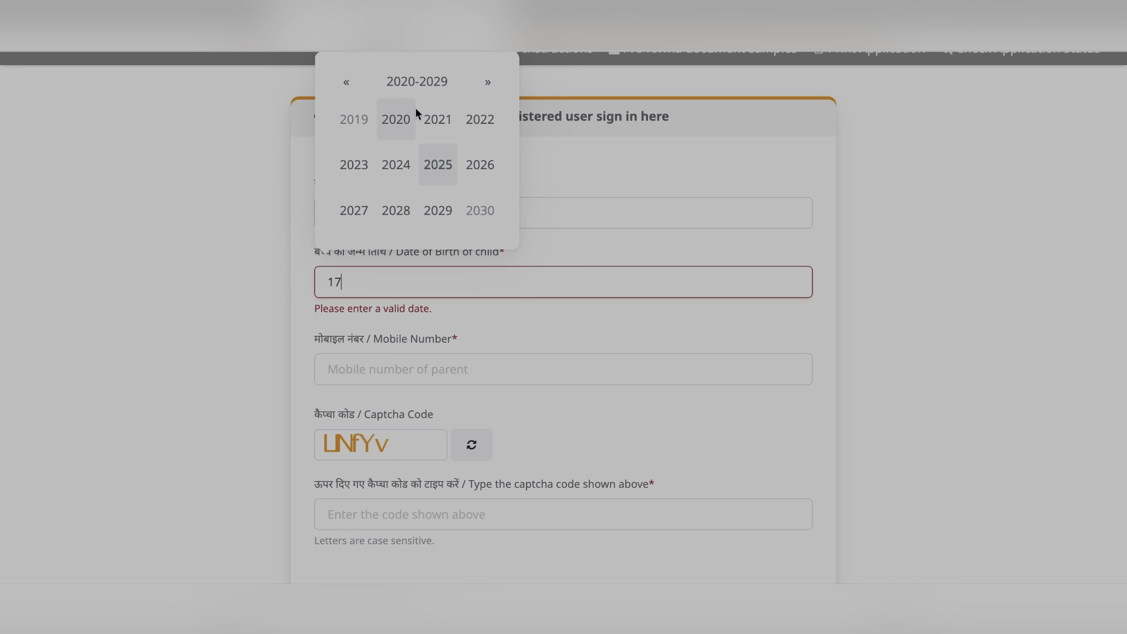
left_click(348, 82)
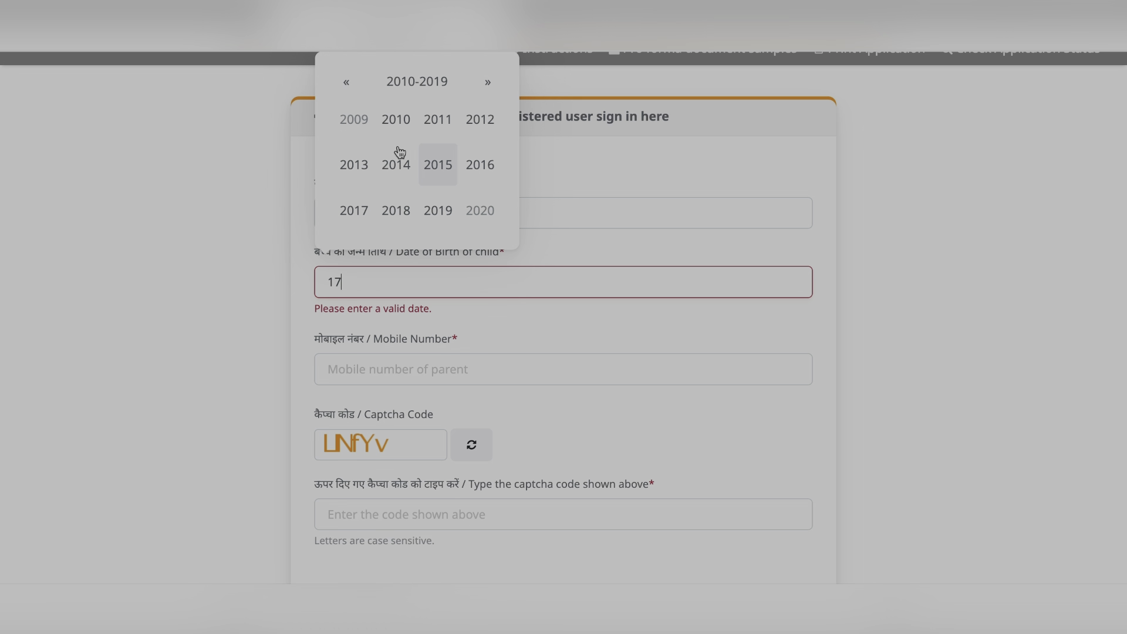
left_click(403, 211)
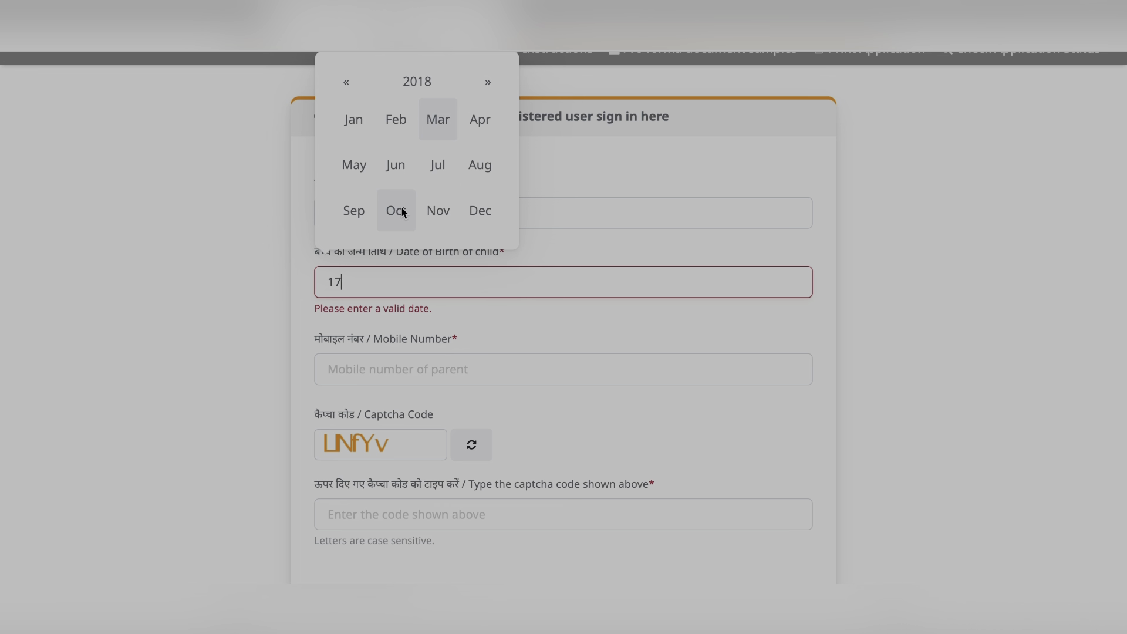
left_click(436, 167)
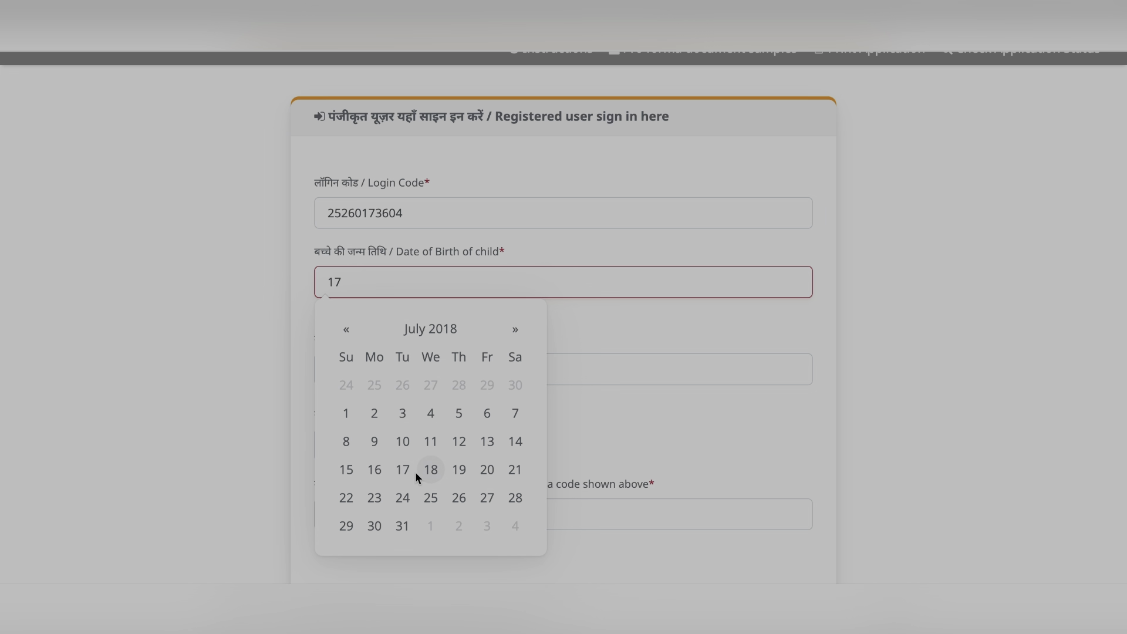
left_click(399, 474)
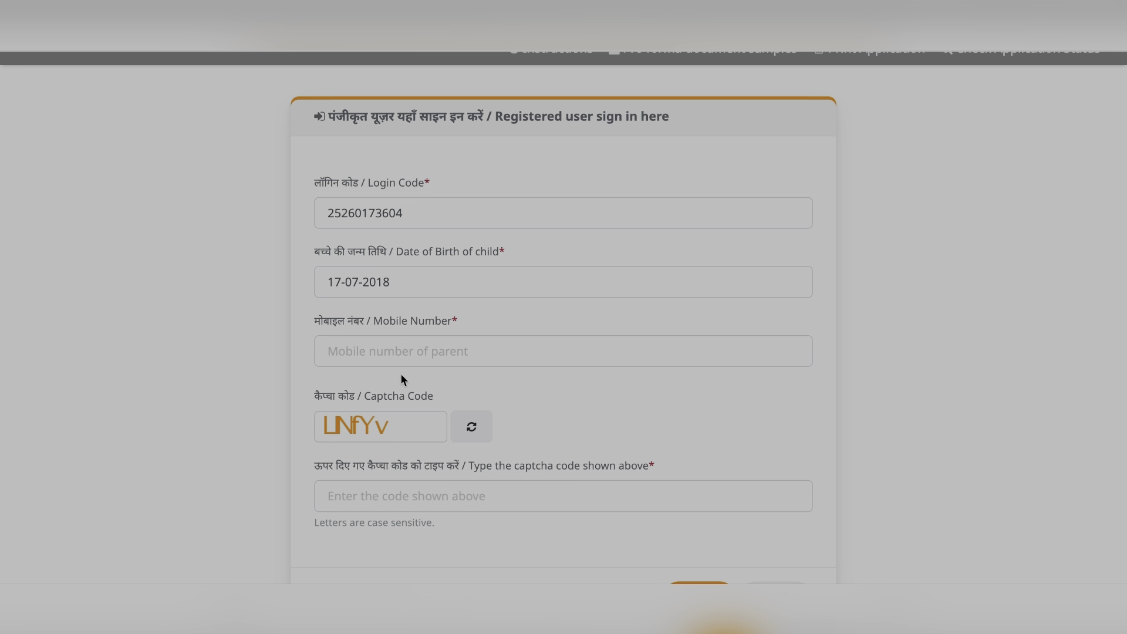
Step: Choose the registered mobile number from suggestions and type the captcha
left_click(377, 352)
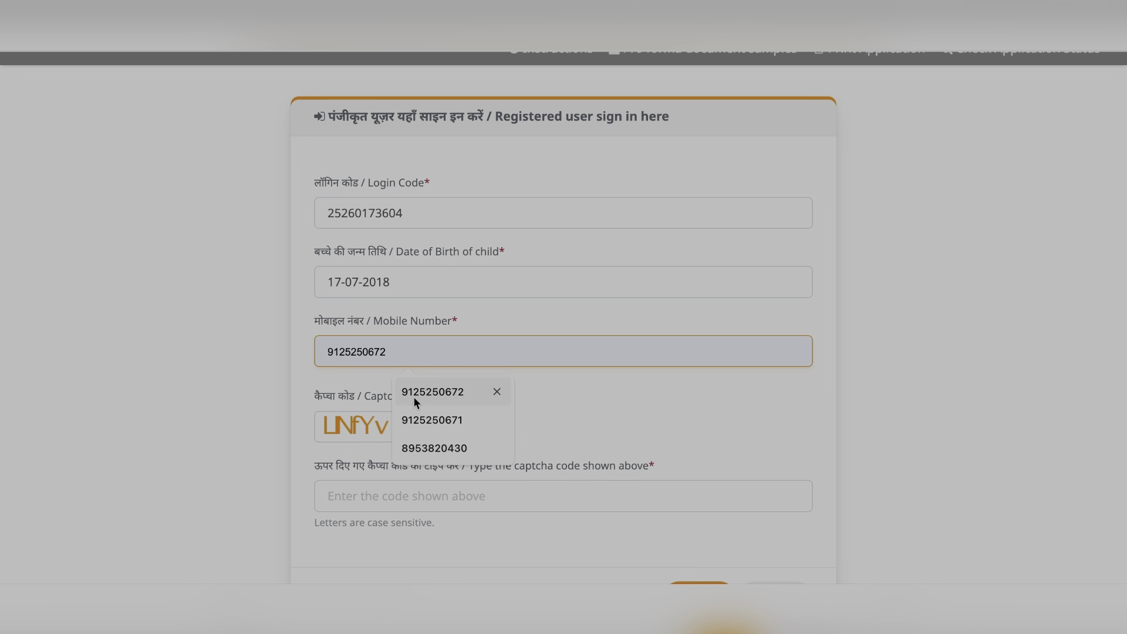
left_click(496, 420)
left_click(610, 407)
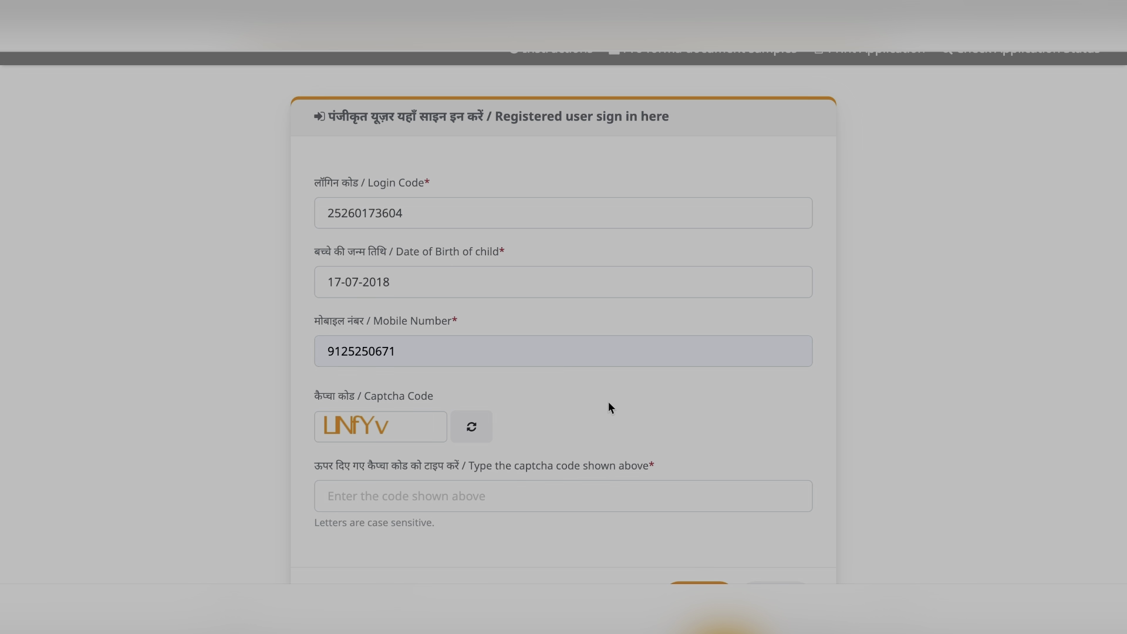
scroll(602, 401, "down", 1)
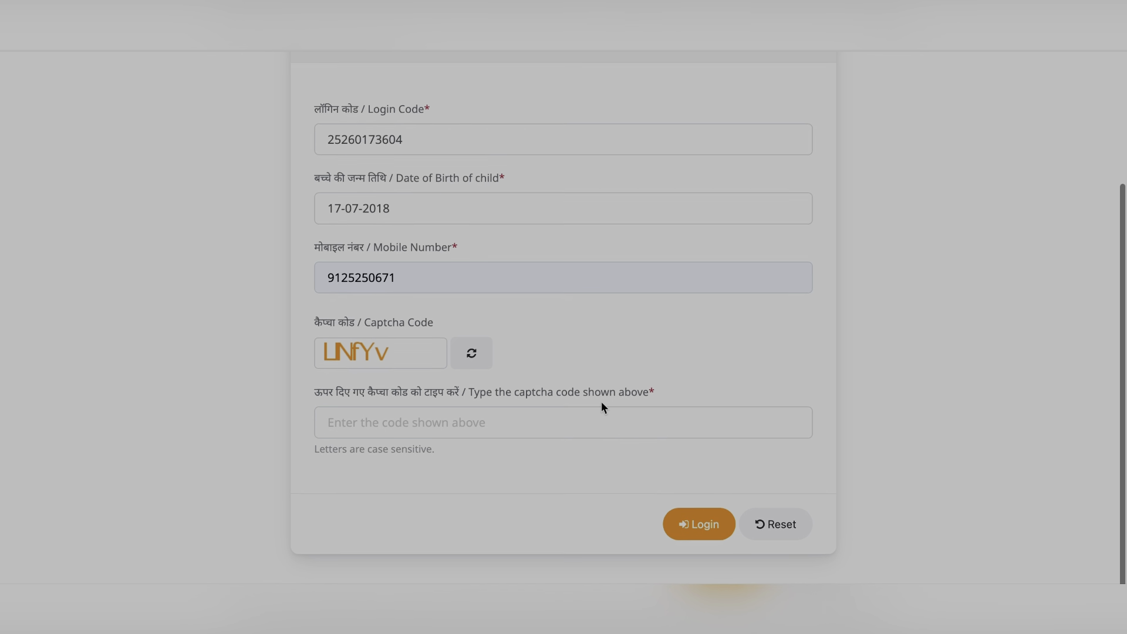
left_click(349, 418)
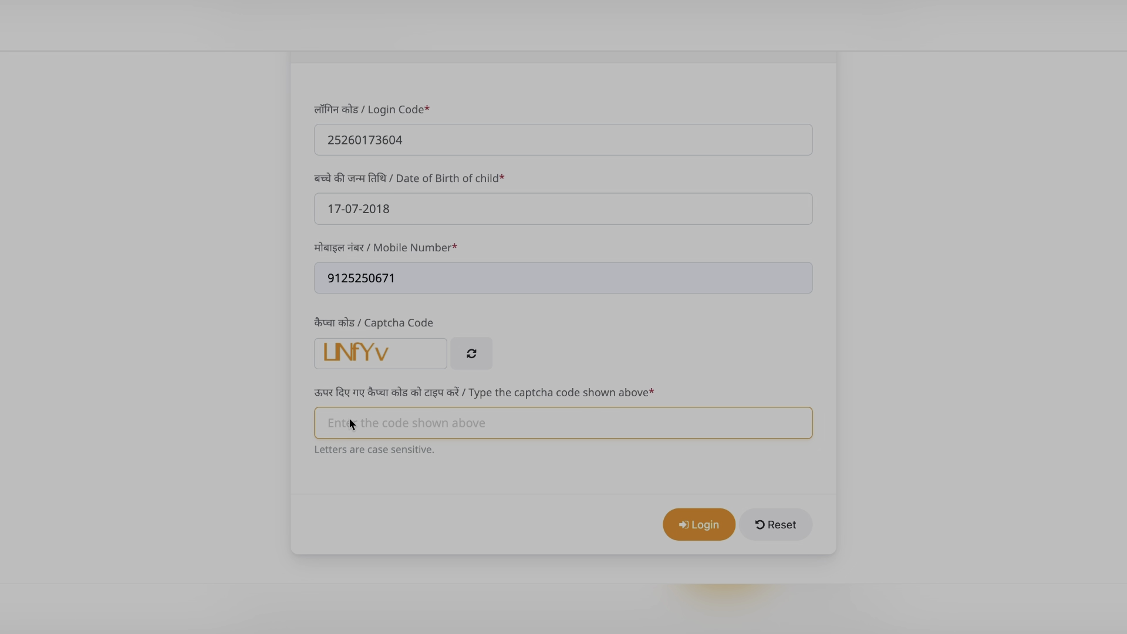
type("LN")
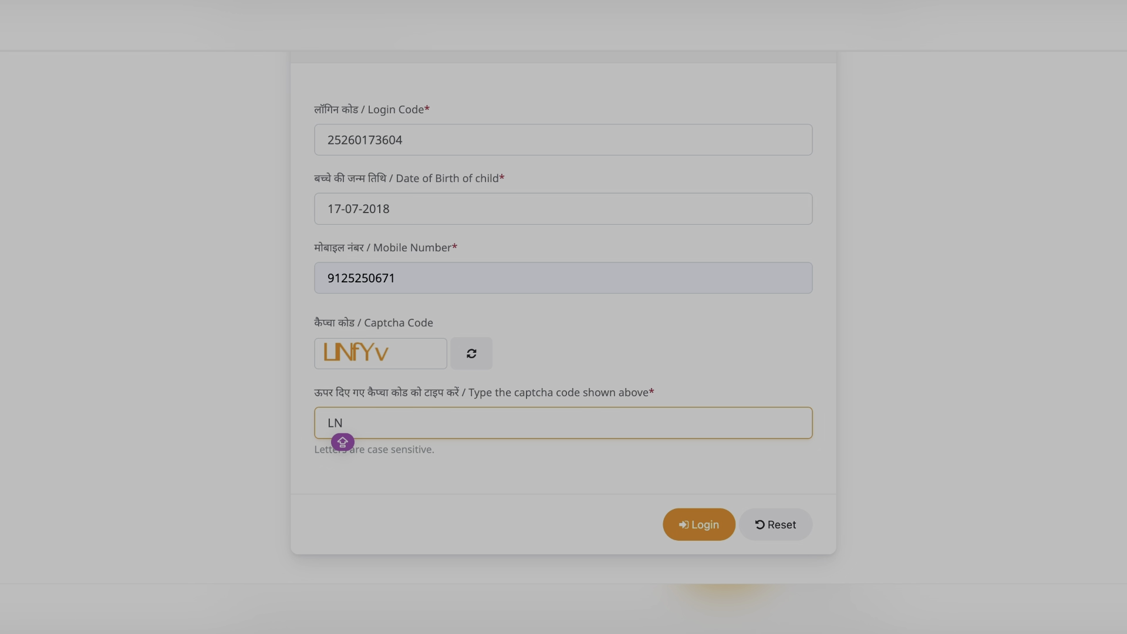
type("fYv")
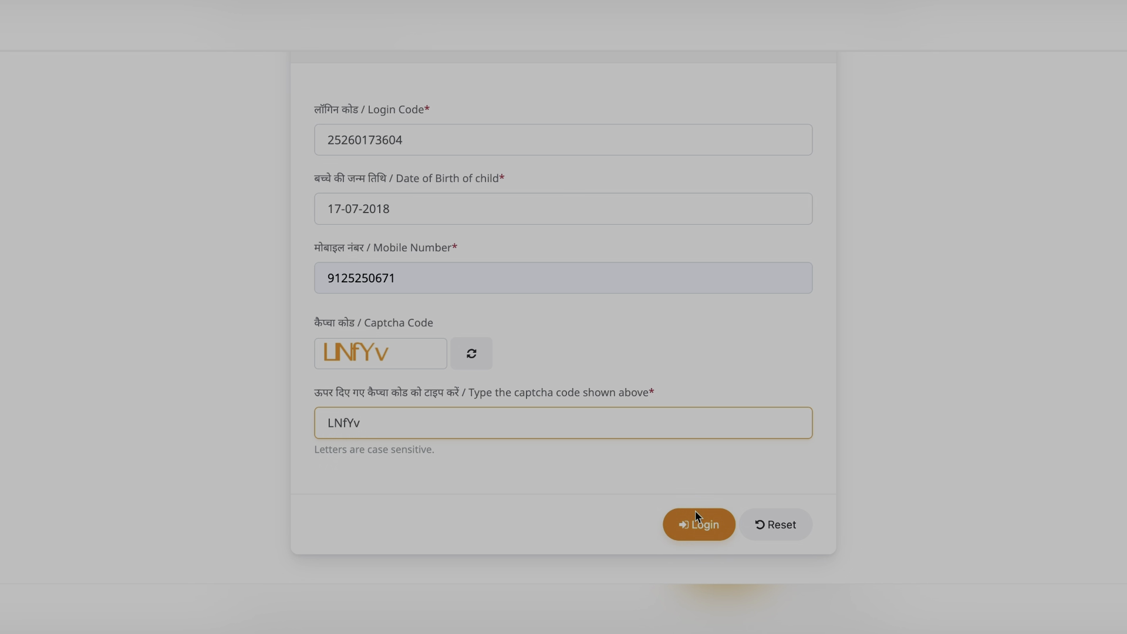
Step: Dismiss the invalid-captcha error, re-enter the captcha code and log in to the child's application
left_click(700, 530)
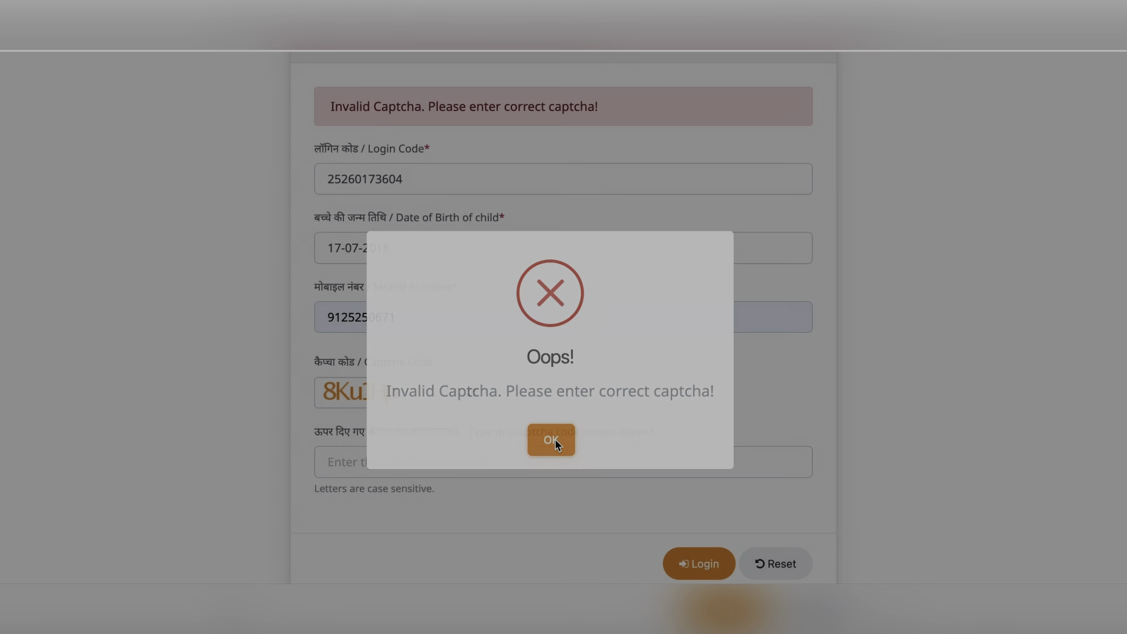
left_click(529, 439)
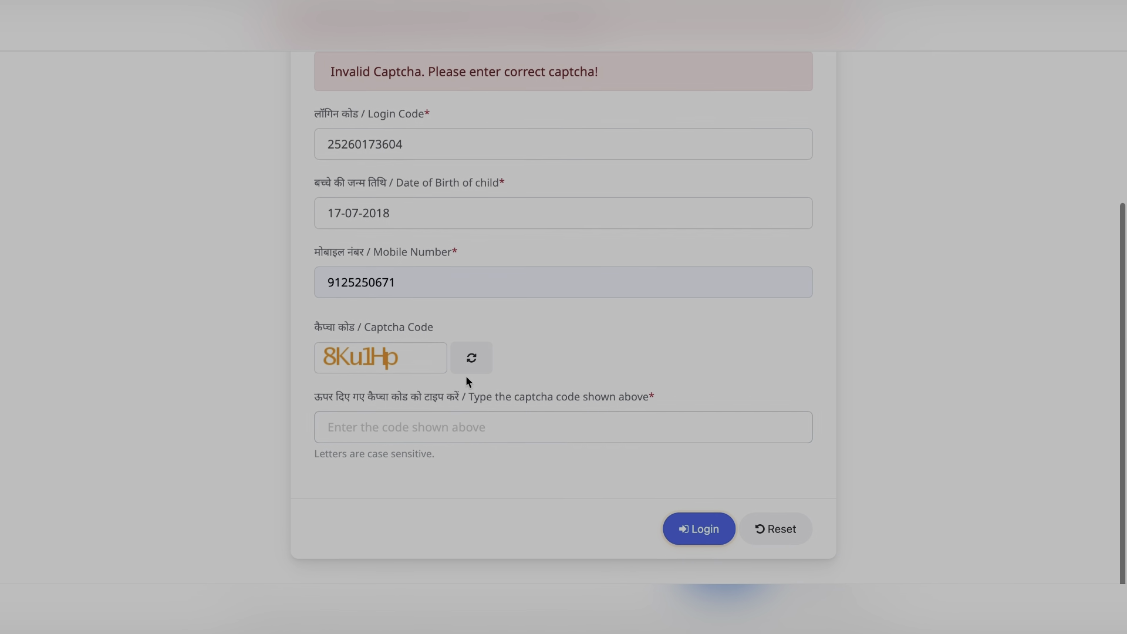
scroll(526, 390, "down", 2)
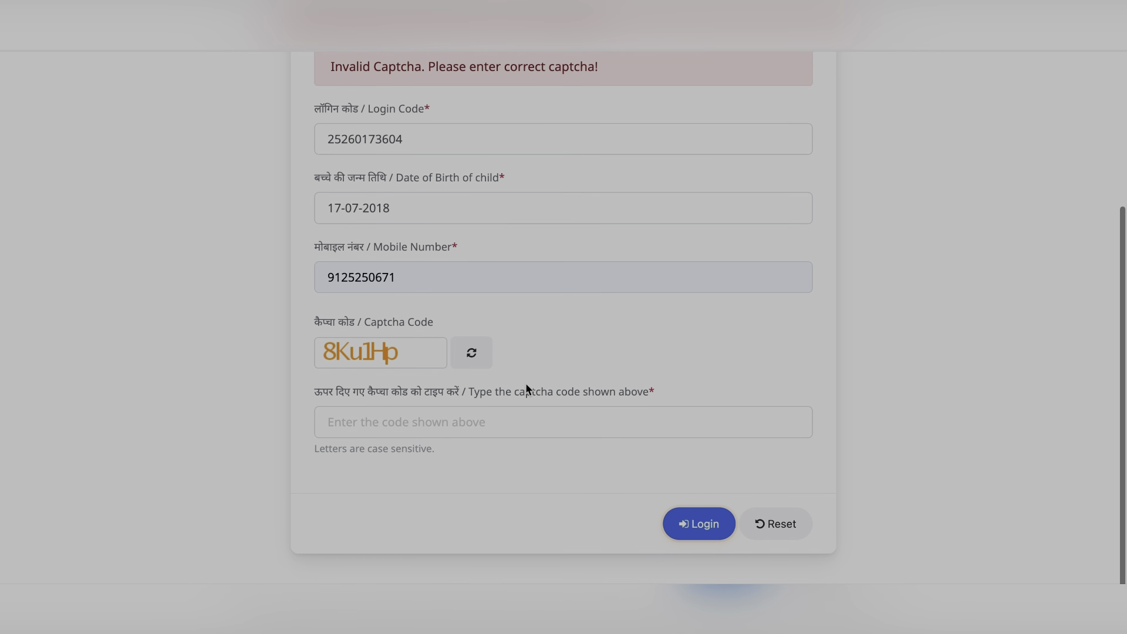
left_click(340, 433)
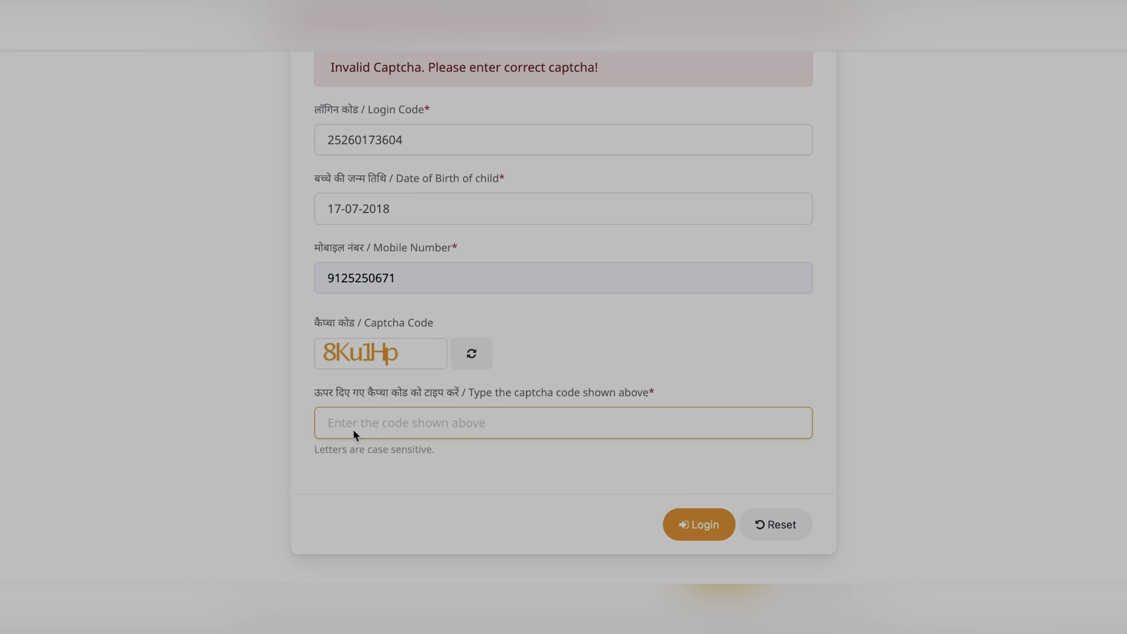
type("8Ku1Hp")
left_click(693, 528)
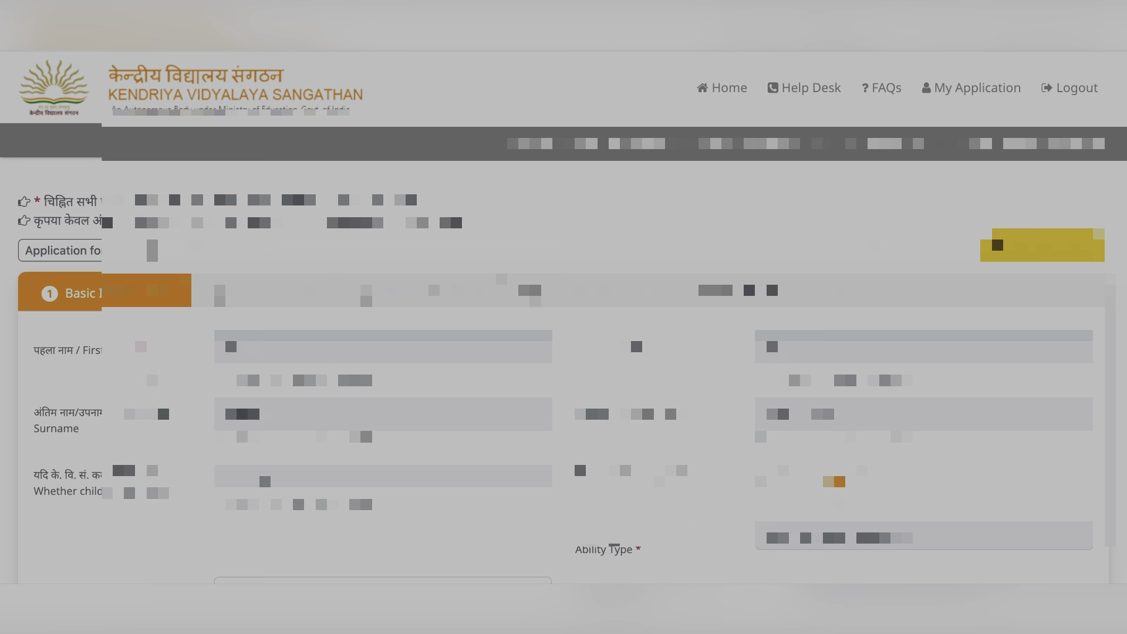
Step: Set the child's gender to Male and select the first Income Group option
scroll(564, 318, "down", 3)
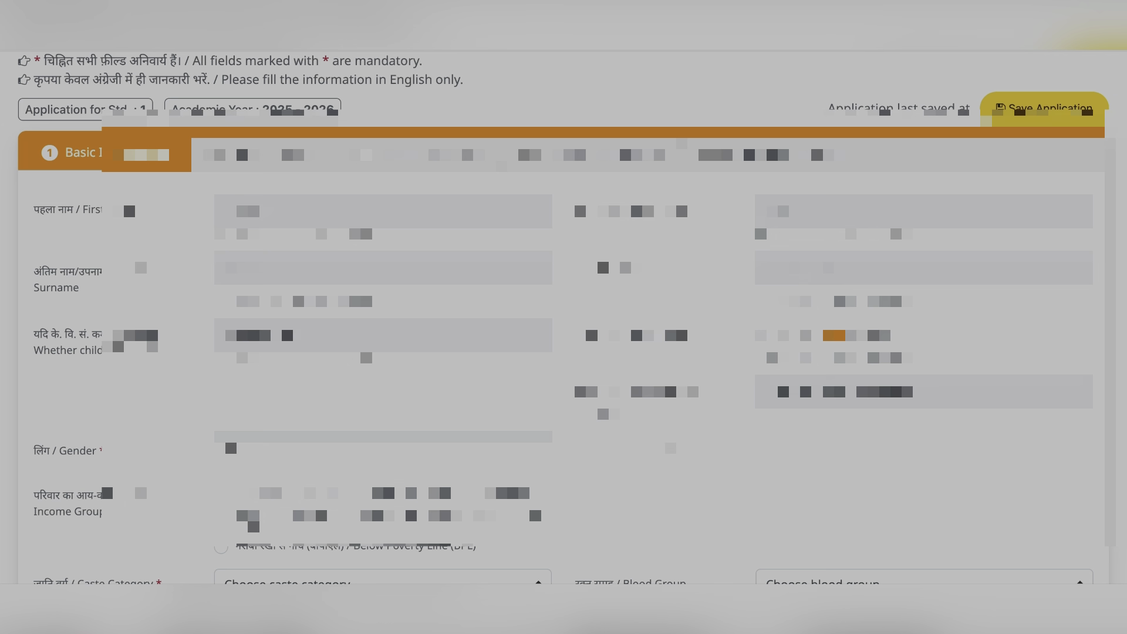
scroll(564, 318, "down", 3)
scroll(564, 317, "up", 1)
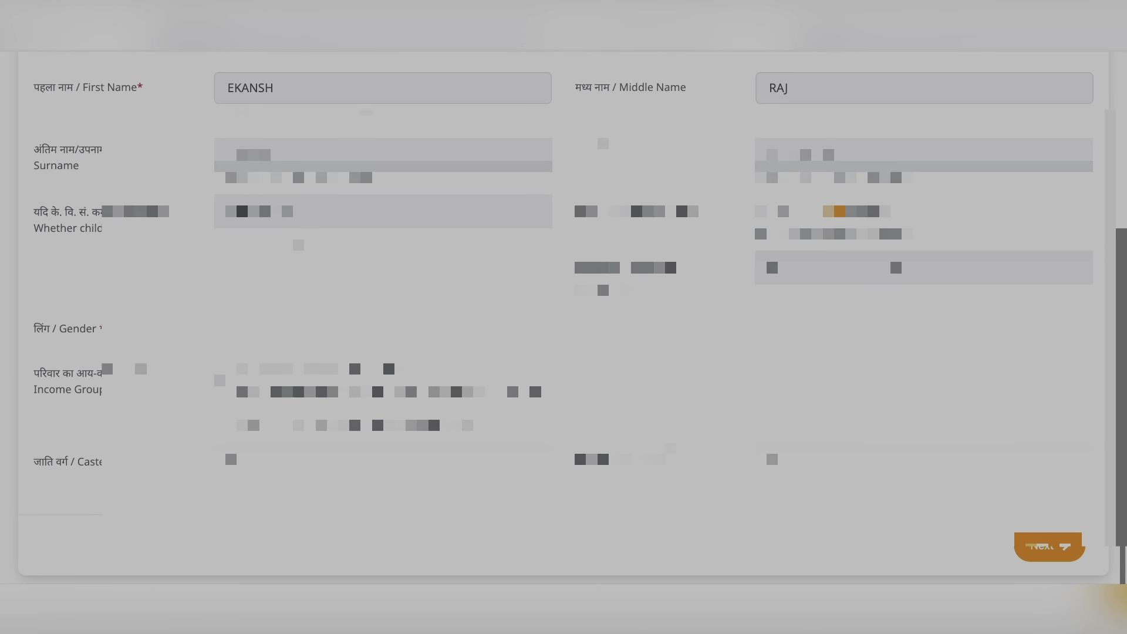
scroll(411, 306, "down", 1)
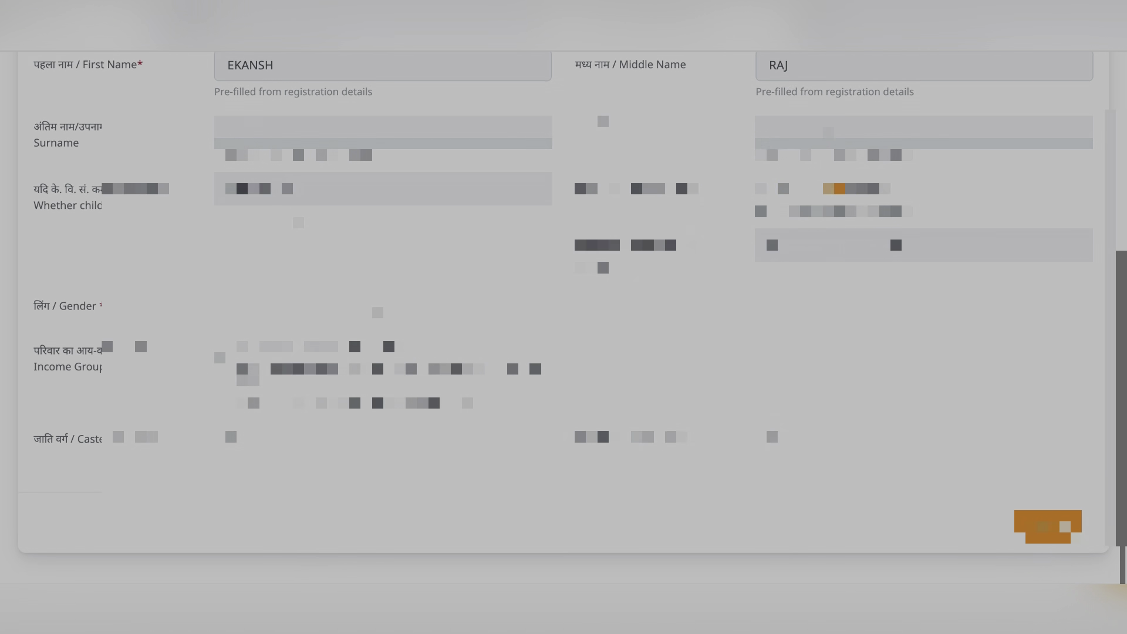
left_click(512, 313)
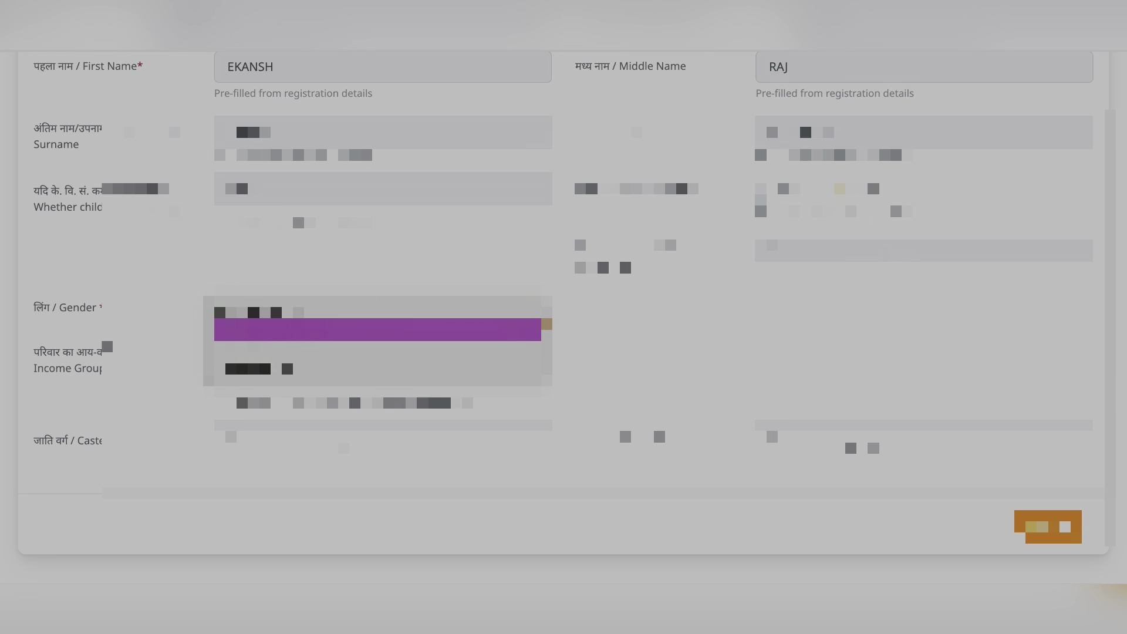
left_click(253, 358)
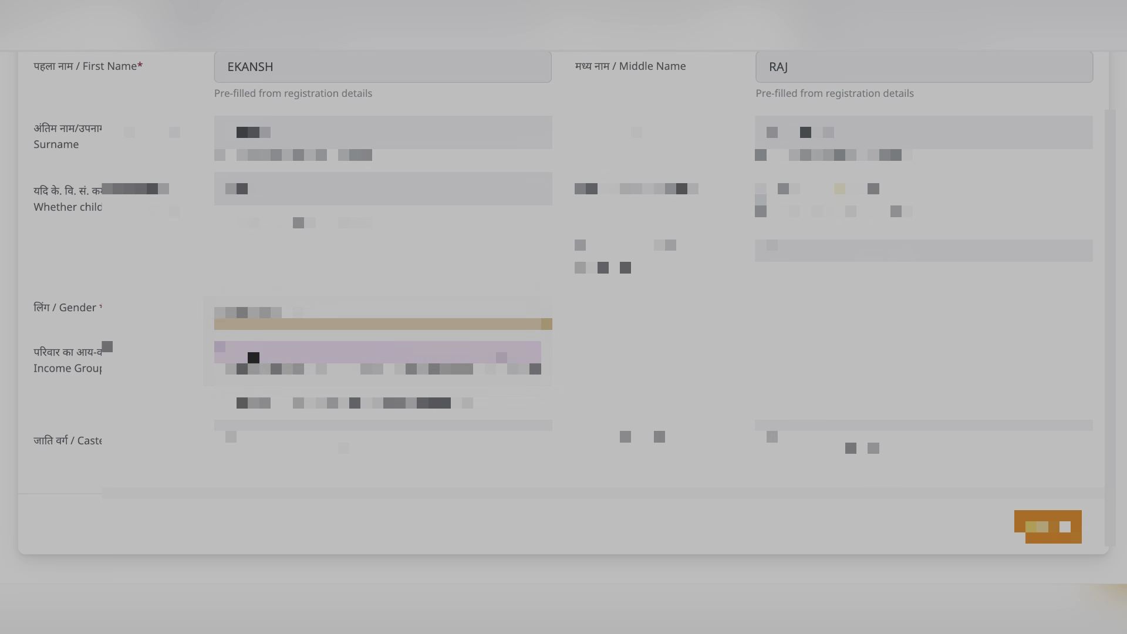
left_click(341, 303)
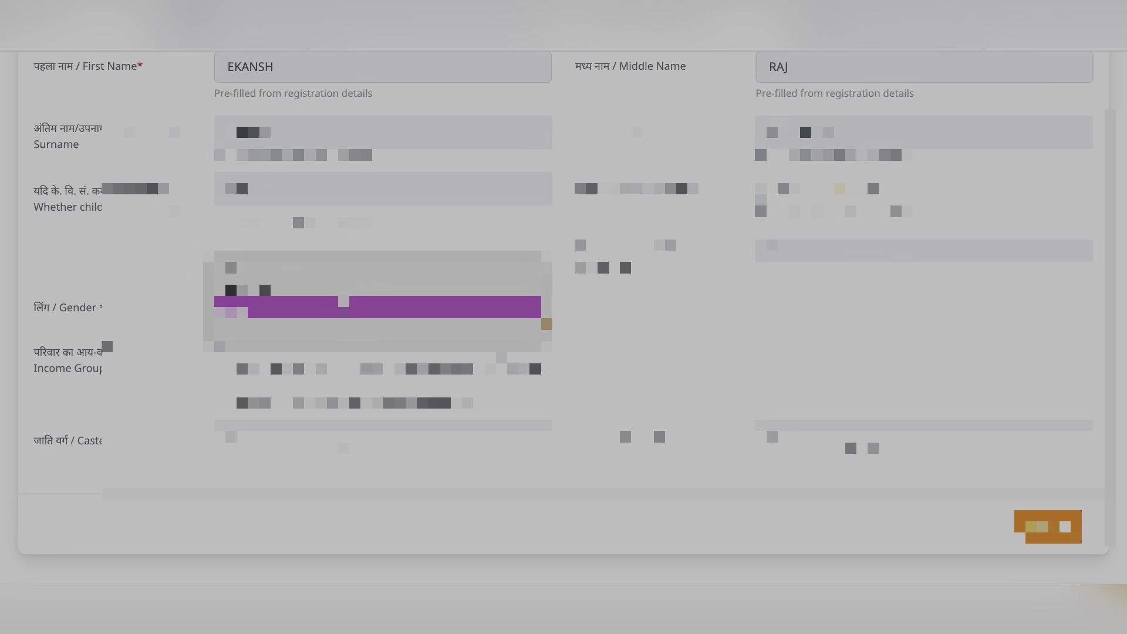
left_click(297, 307)
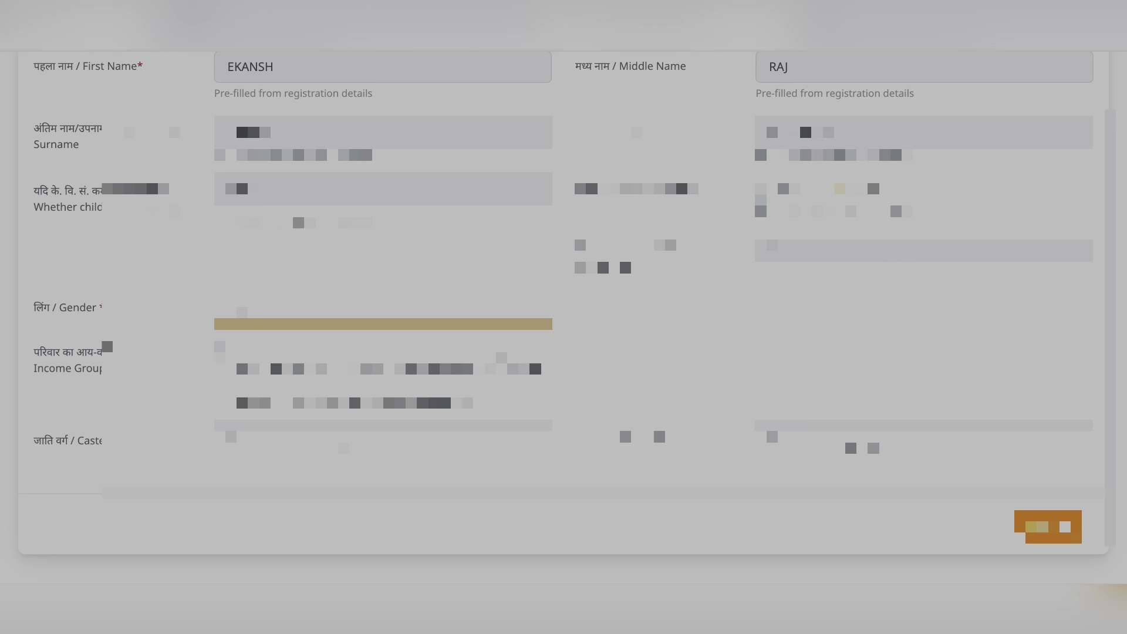
left_click(219, 351)
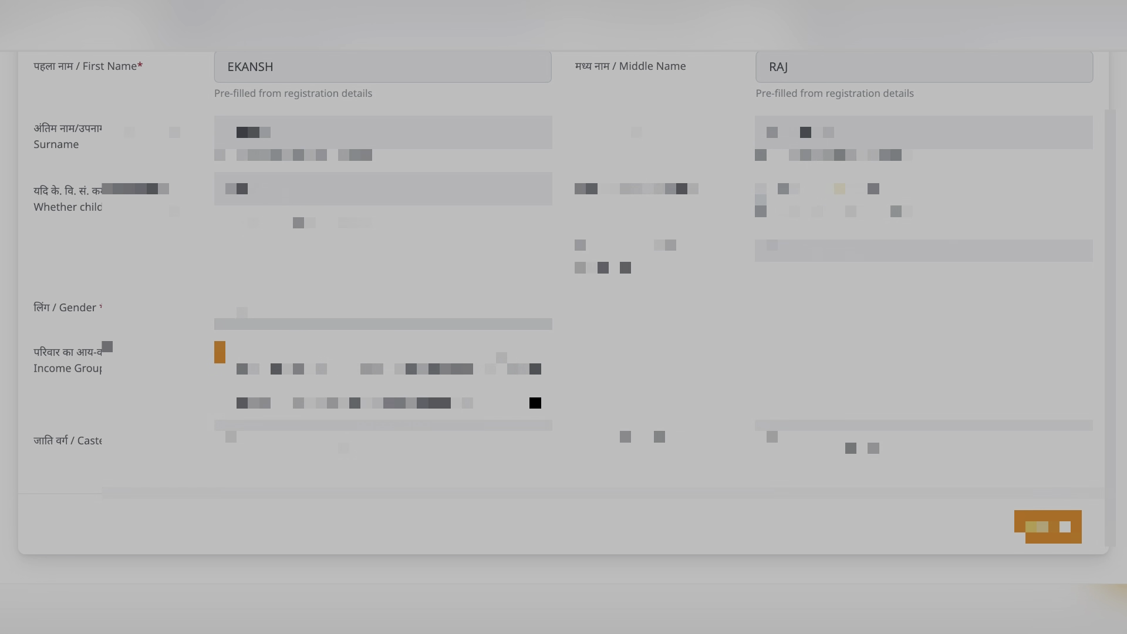
Step: Choose the child's Caste Category and Blood Group from their dropdowns
left_click(434, 448)
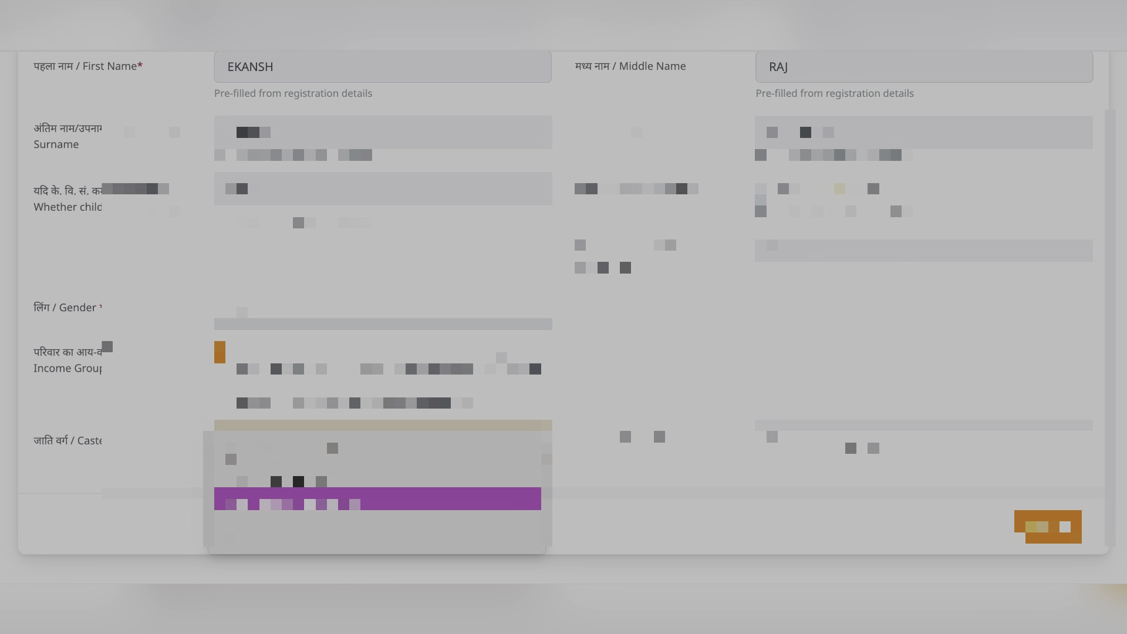
left_click(254, 523)
scroll(254, 523, "down", 1)
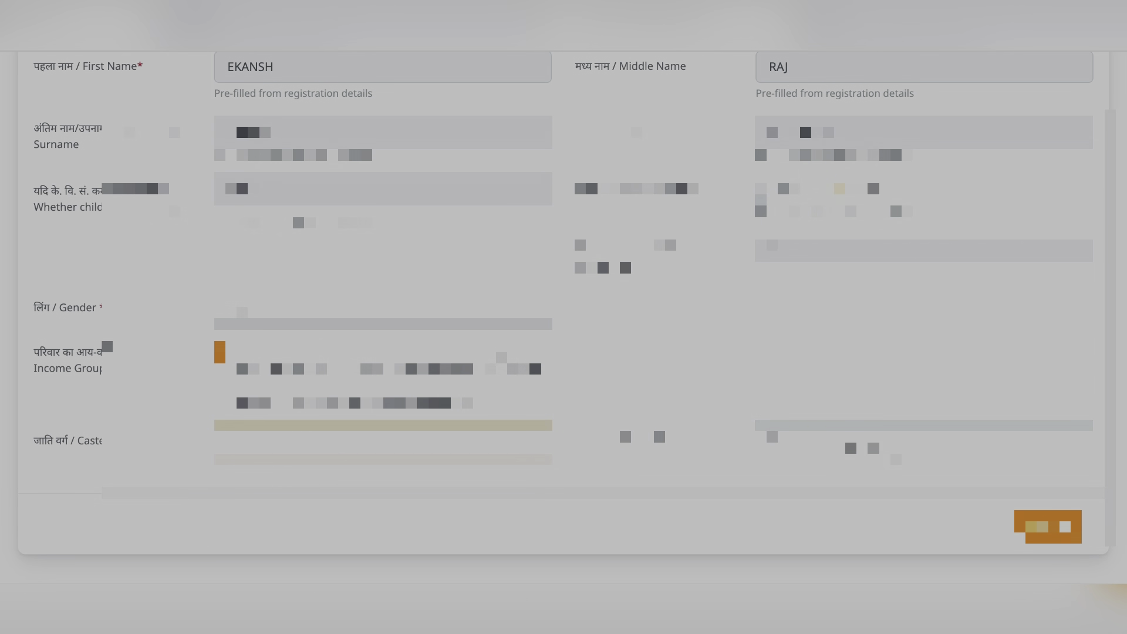
left_click(963, 447)
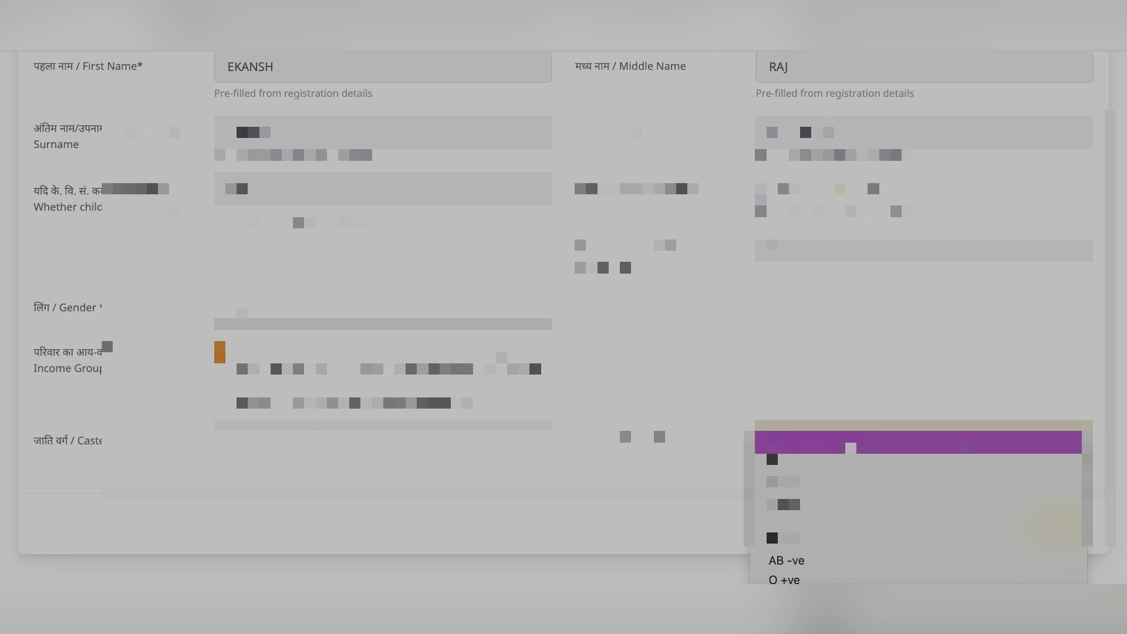
key("Down")
key("Down")
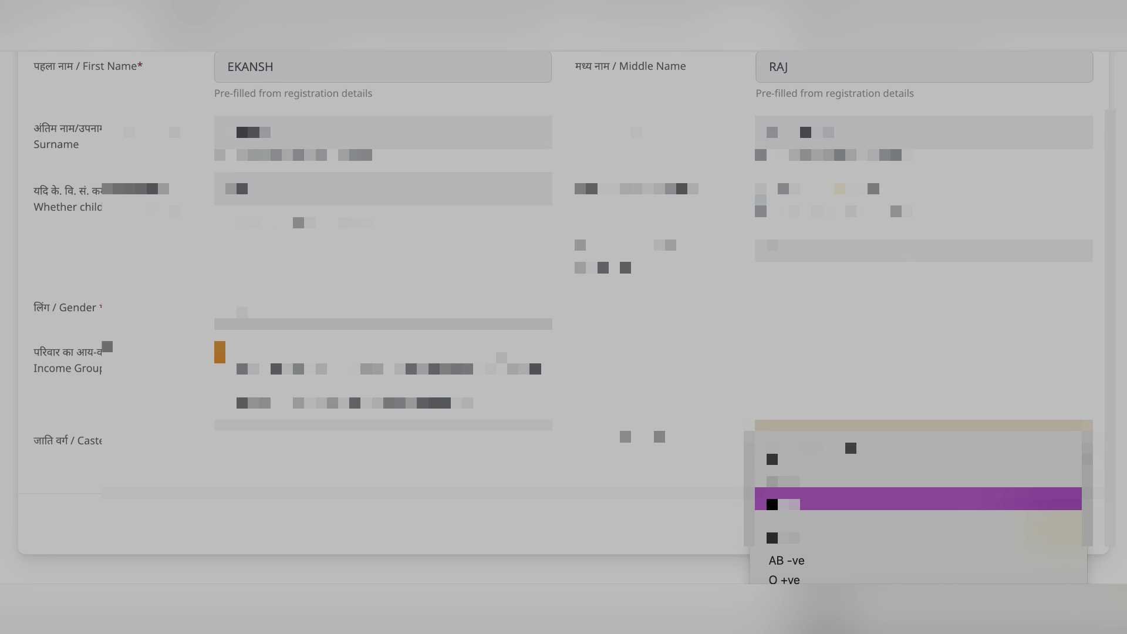
key("Return")
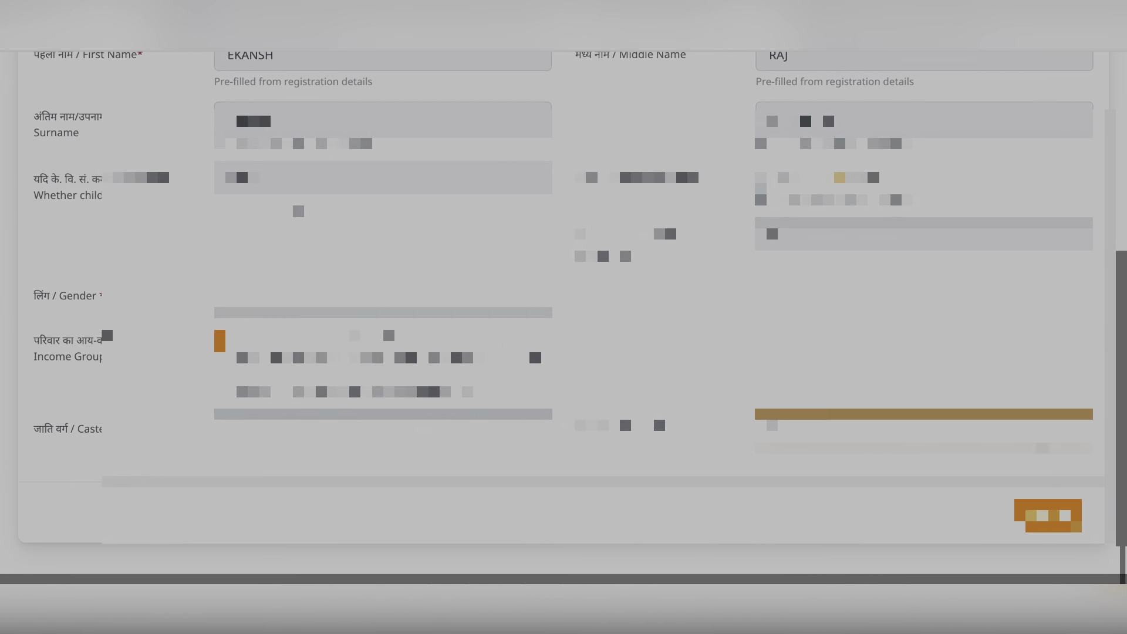
Step: Advance from Basic Information to the Parent Details step
left_click(1037, 520)
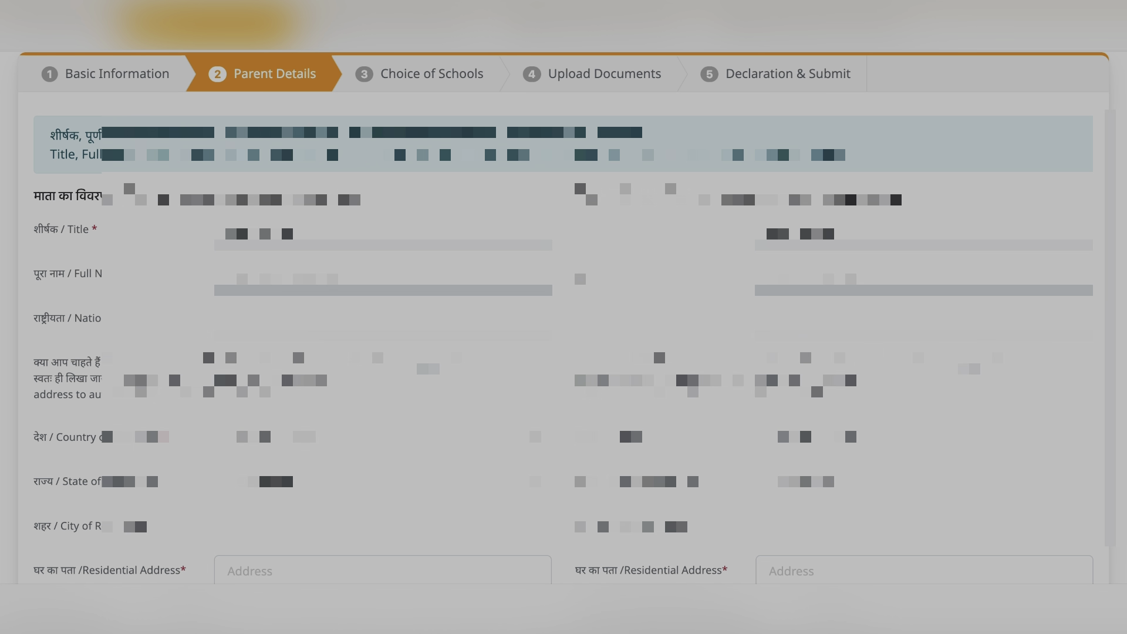
scroll(564, 329, "up", 1)
scroll(563, 329, "down", 1)
scroll(564, 329, "up", 1)
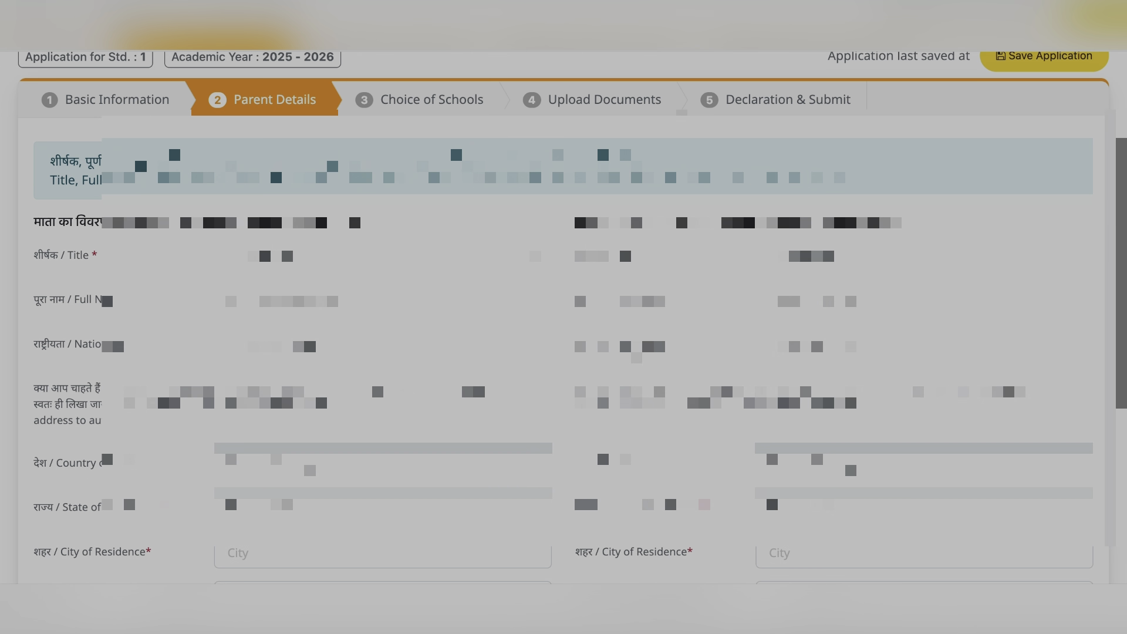
scroll(564, 329, "down", 1)
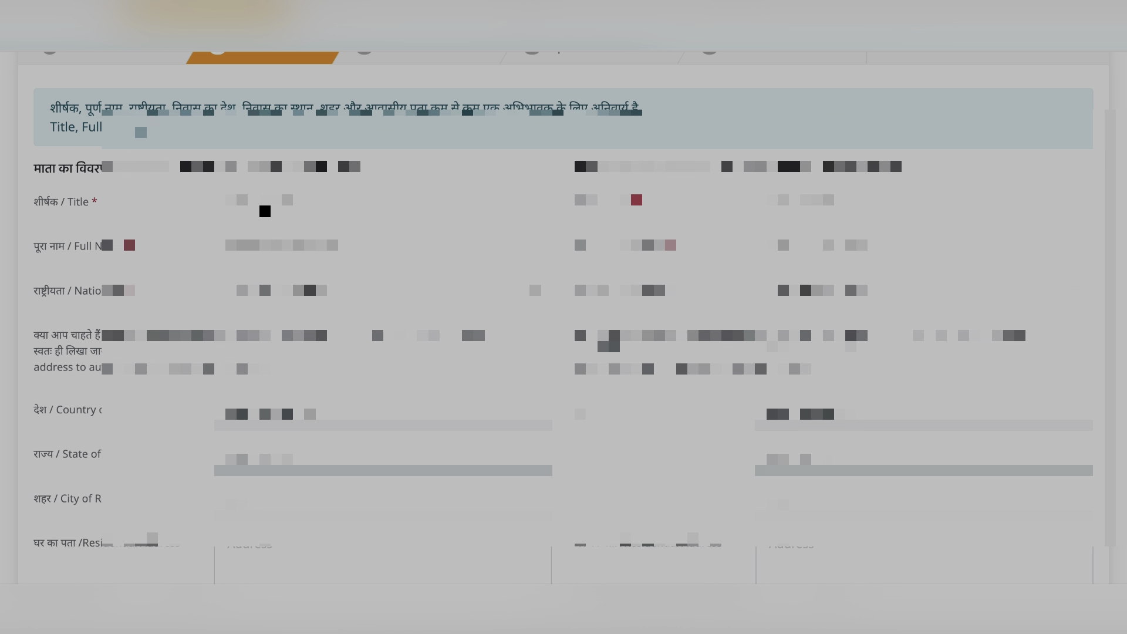
Step: Fill in the mother's title, full name and nationality
left_click(355, 221)
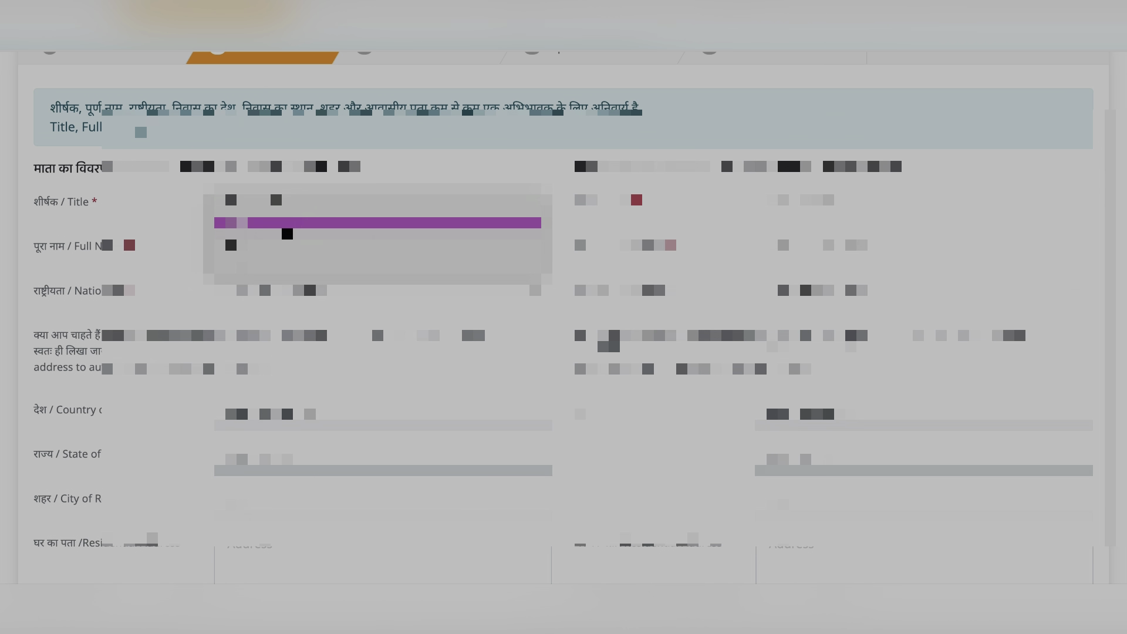
left_click(231, 245)
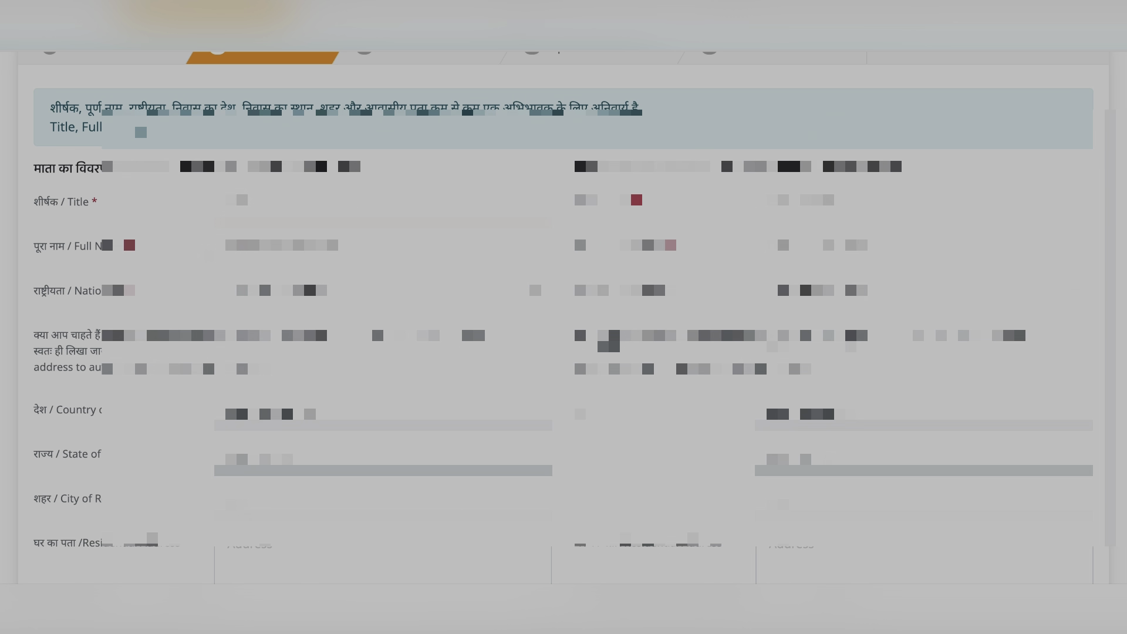
left_click(252, 255)
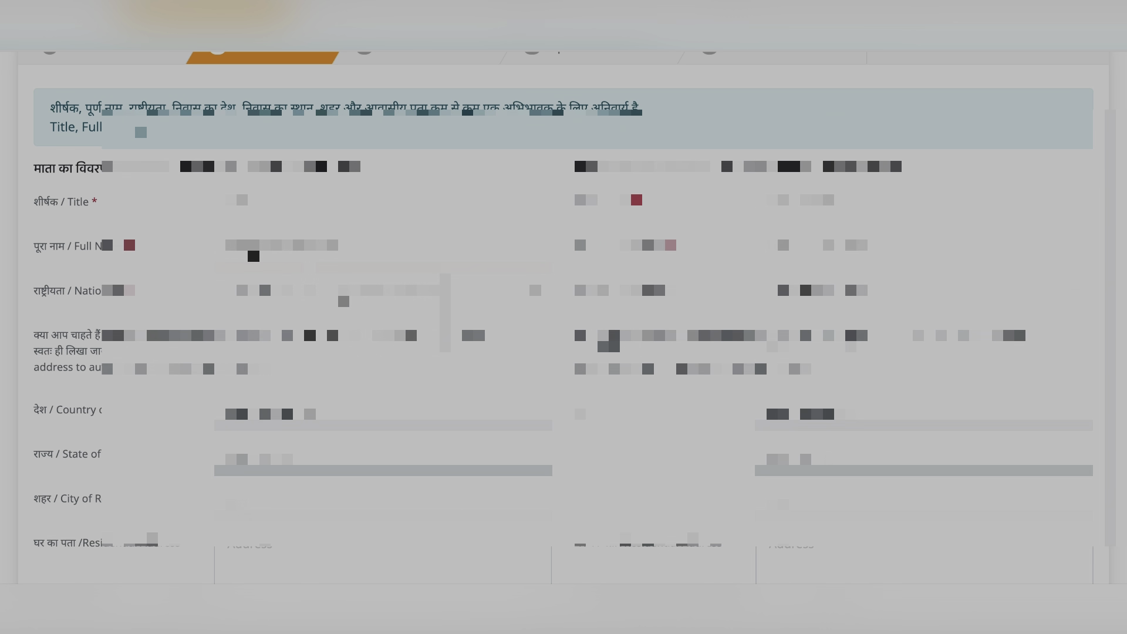
type("ab")
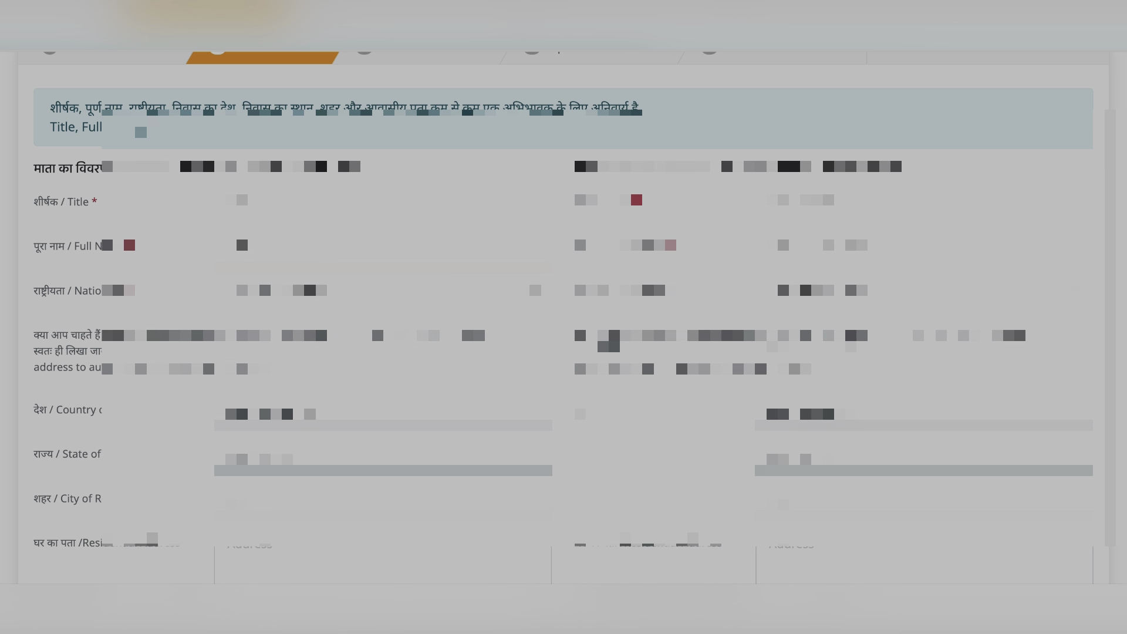
type("c")
left_click(535, 290)
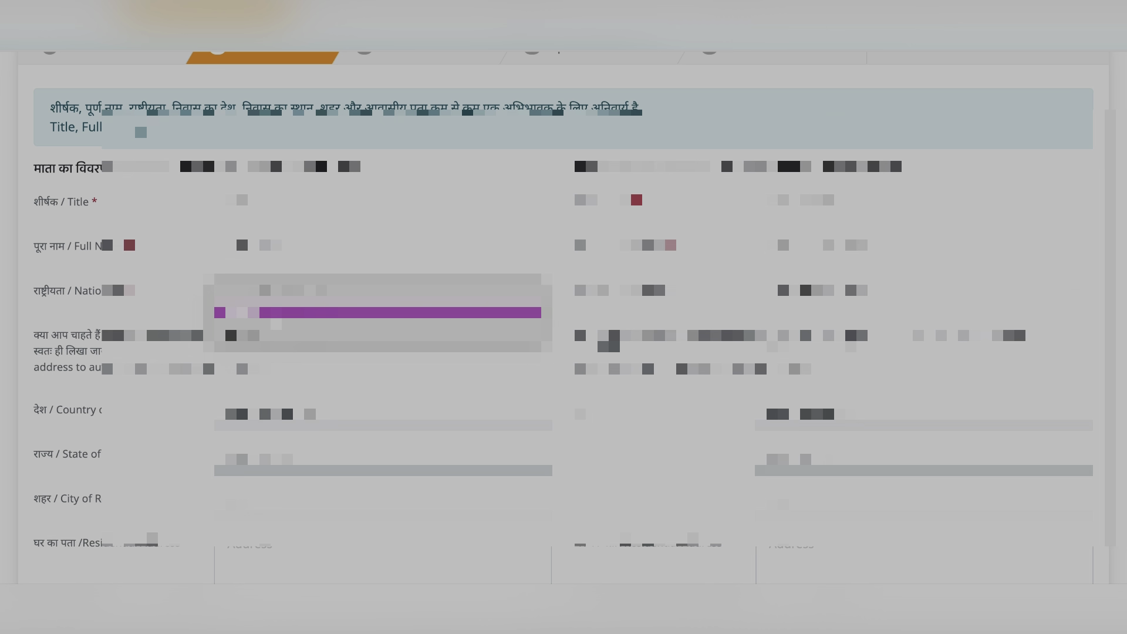
left_click(381, 313)
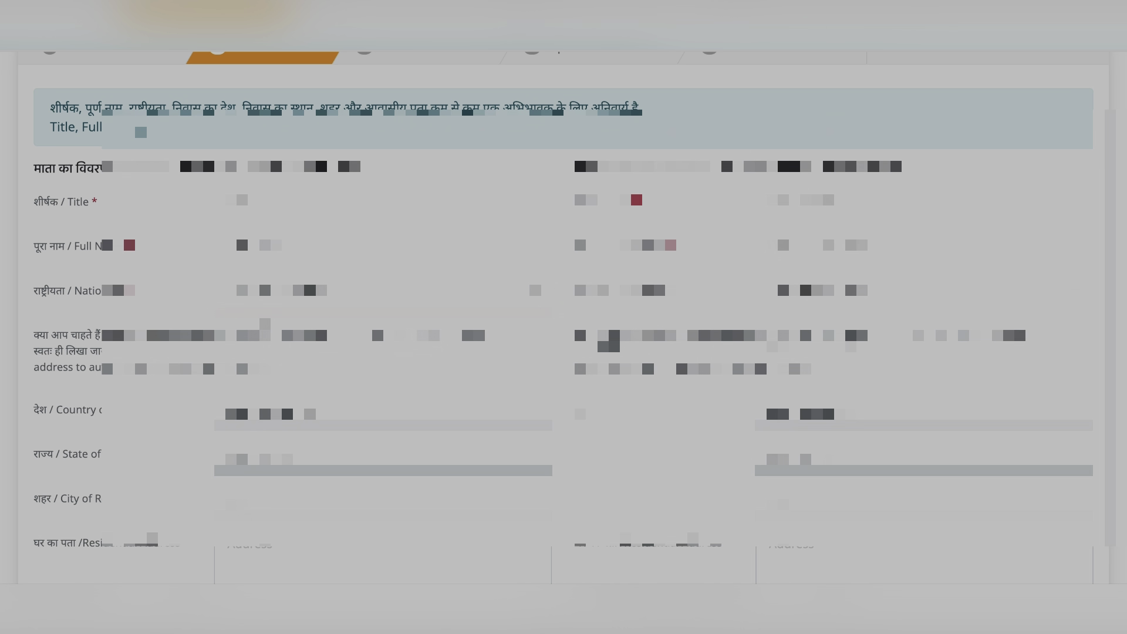
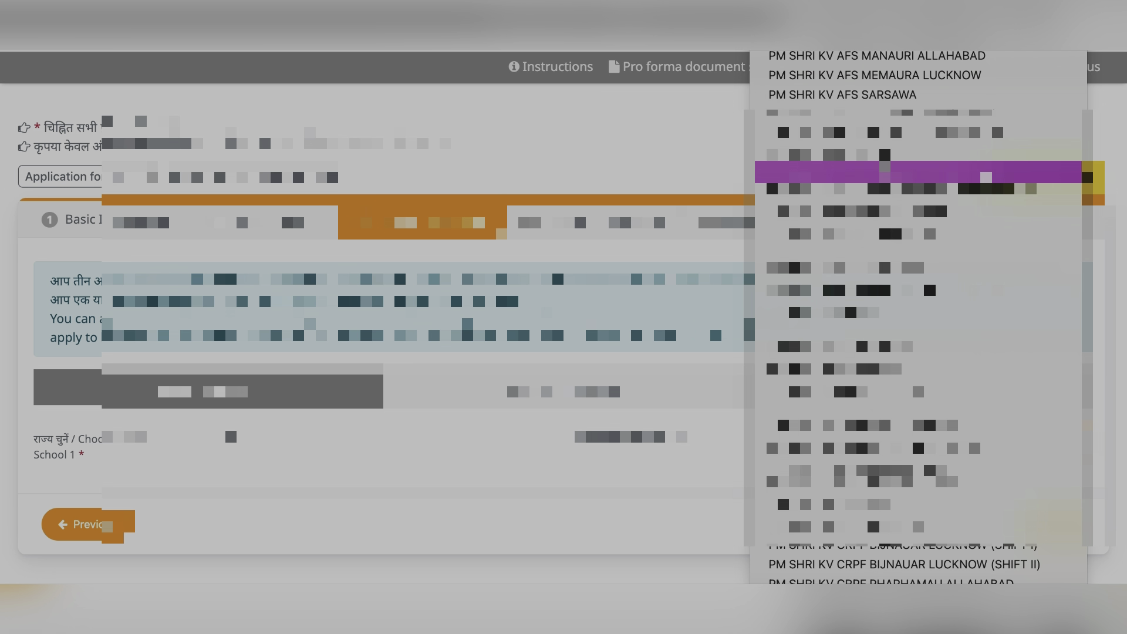
Step: Pick PM SHRI KV AMC LUCKNOW 1ST SHIFT(SHIFT I) as School 1 from the school dropdown
scroll(919, 317, "up", 2)
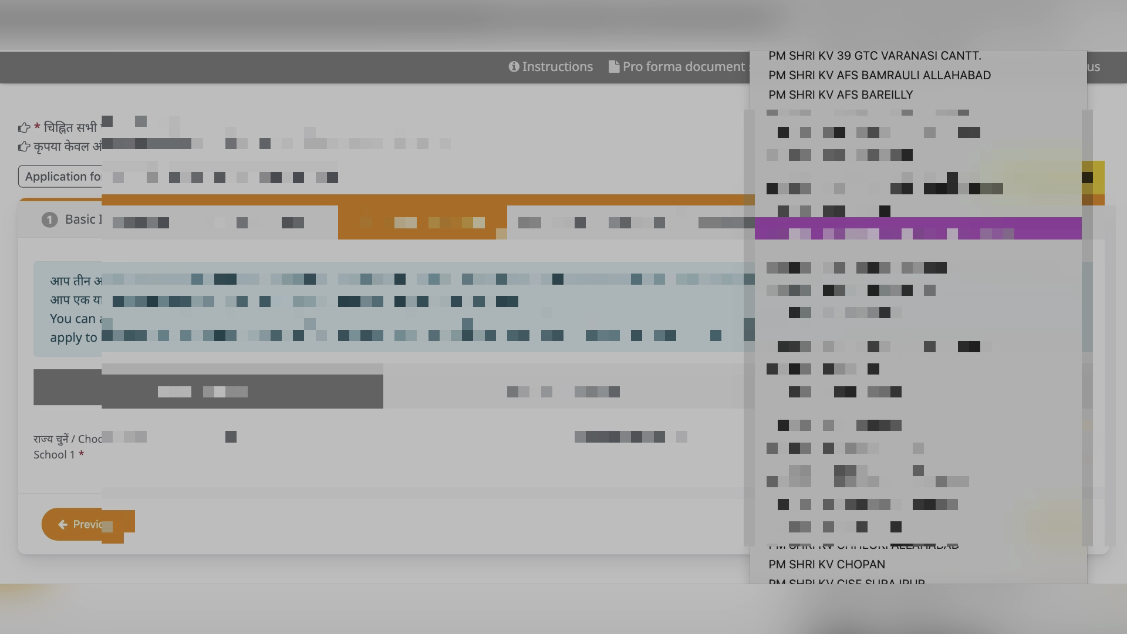
left_click(919, 229)
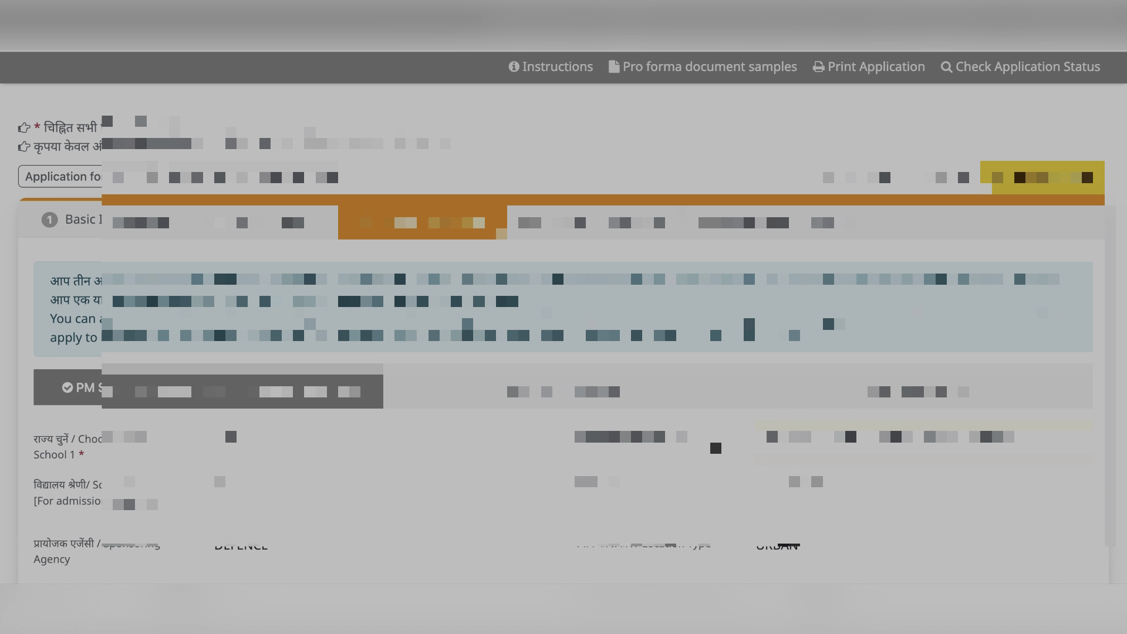
scroll(564, 317, "down", 4)
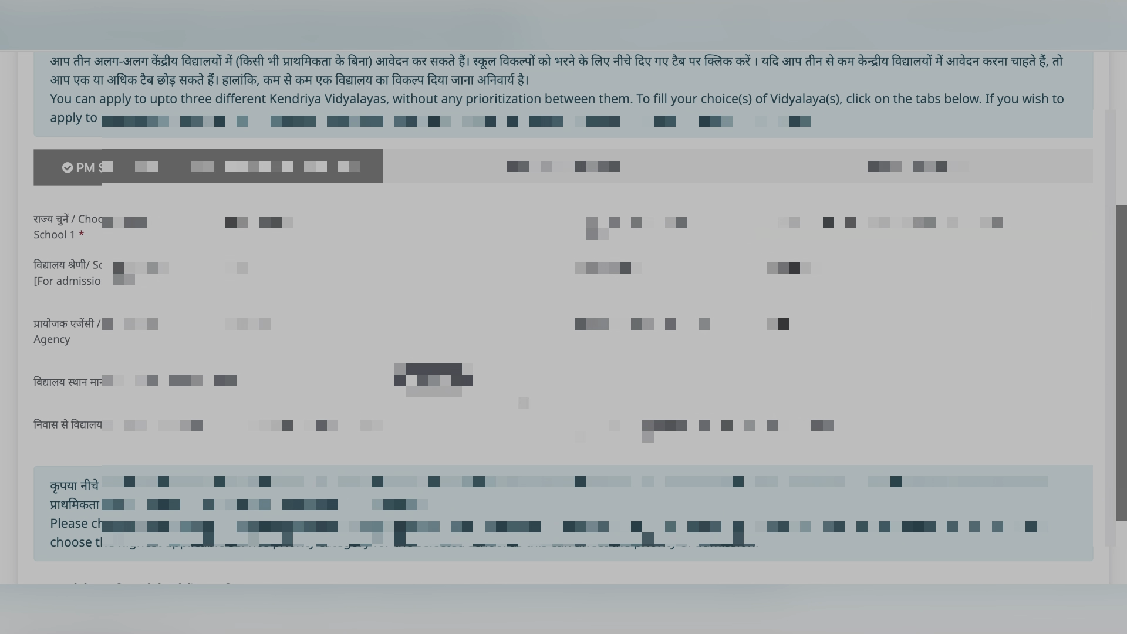
scroll(564, 317, "down", 2)
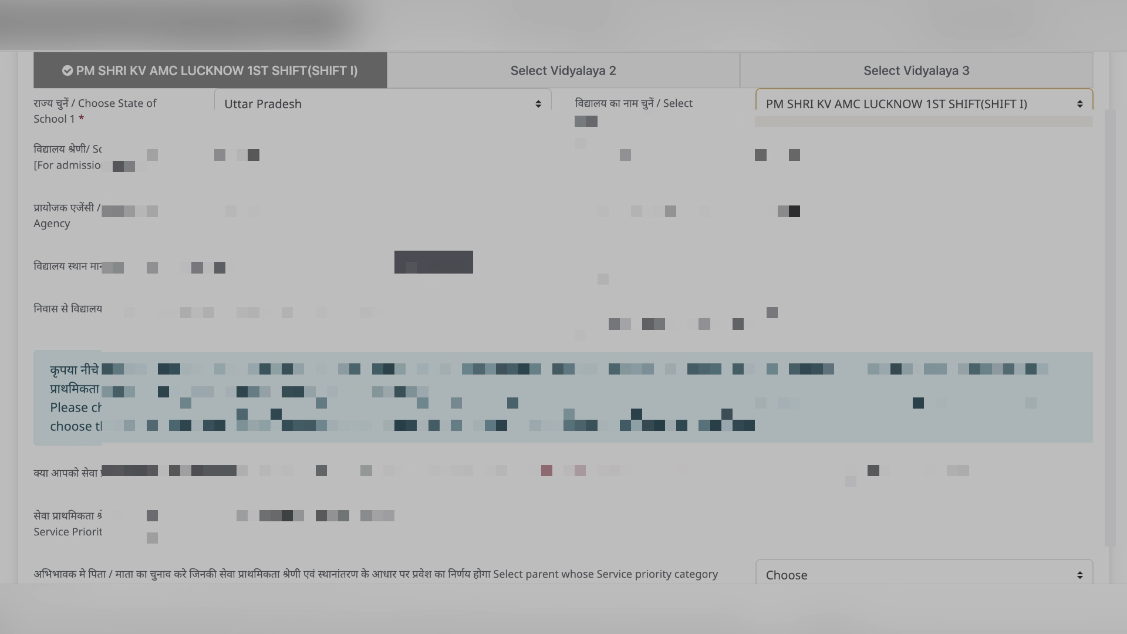
scroll(564, 317, "up", 1)
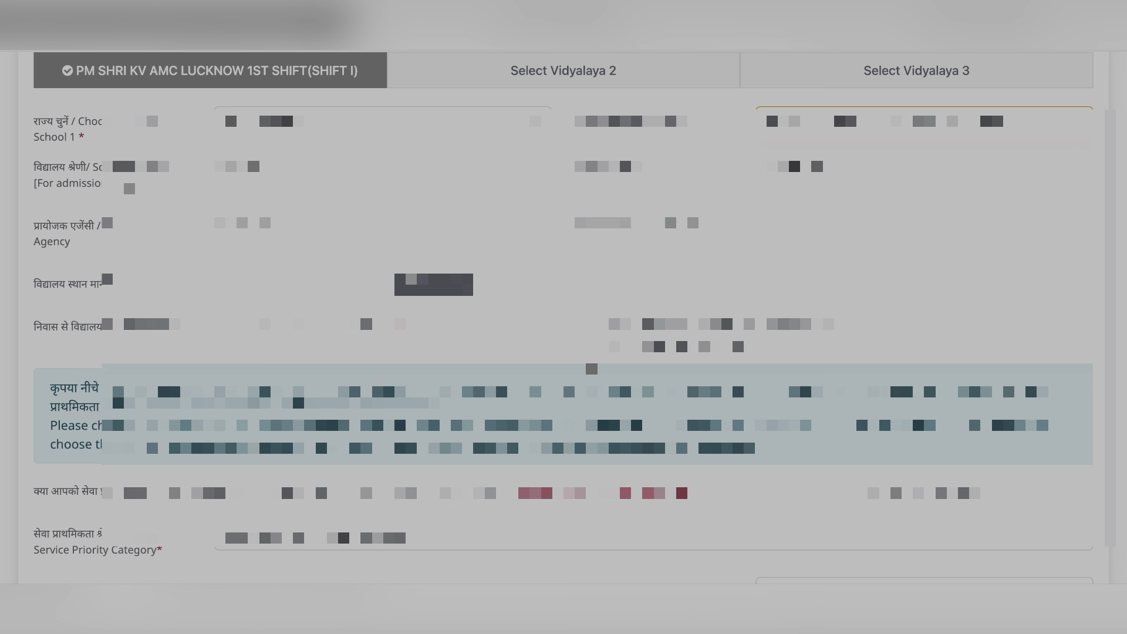
Step: Set distance from residence to 'less than or equal to 5 km' and answer the parent service question
left_click(580, 326)
scroll(563, 317, "down", 4)
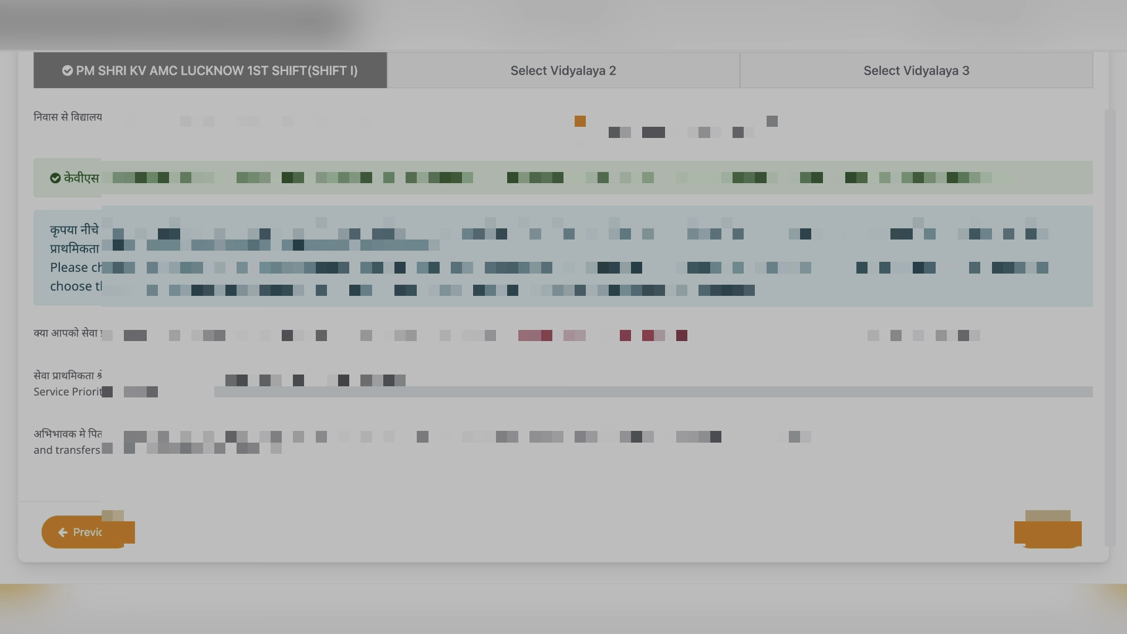
left_click(851, 337)
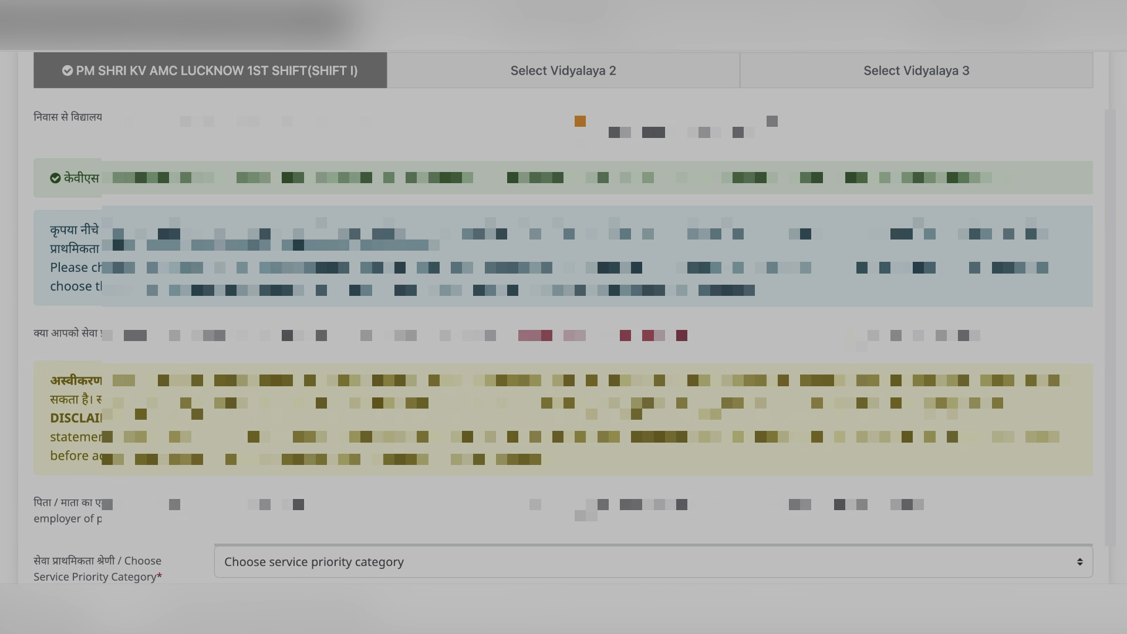
scroll(737, 391, "down", 2)
scroll(738, 390, "up", 1)
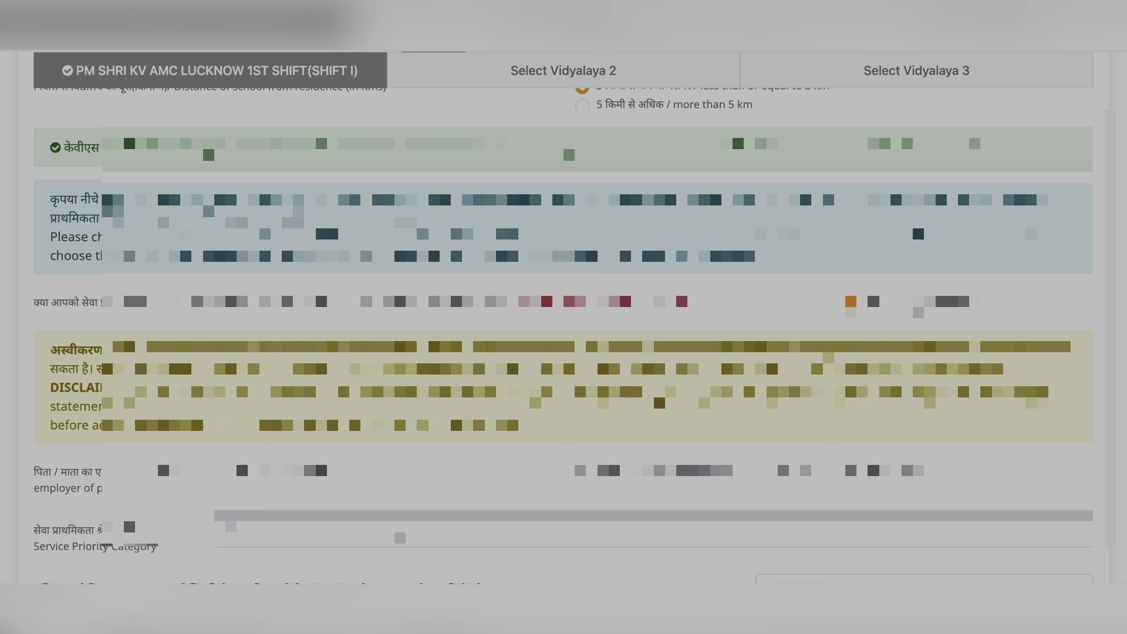
left_click(929, 312)
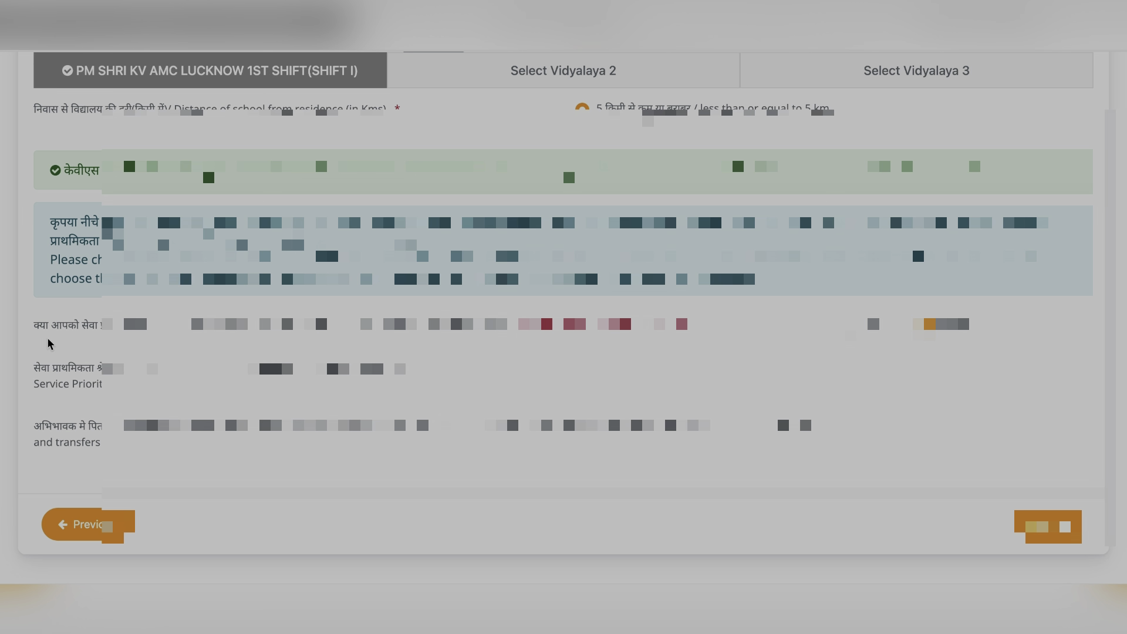
left_click(434, 381)
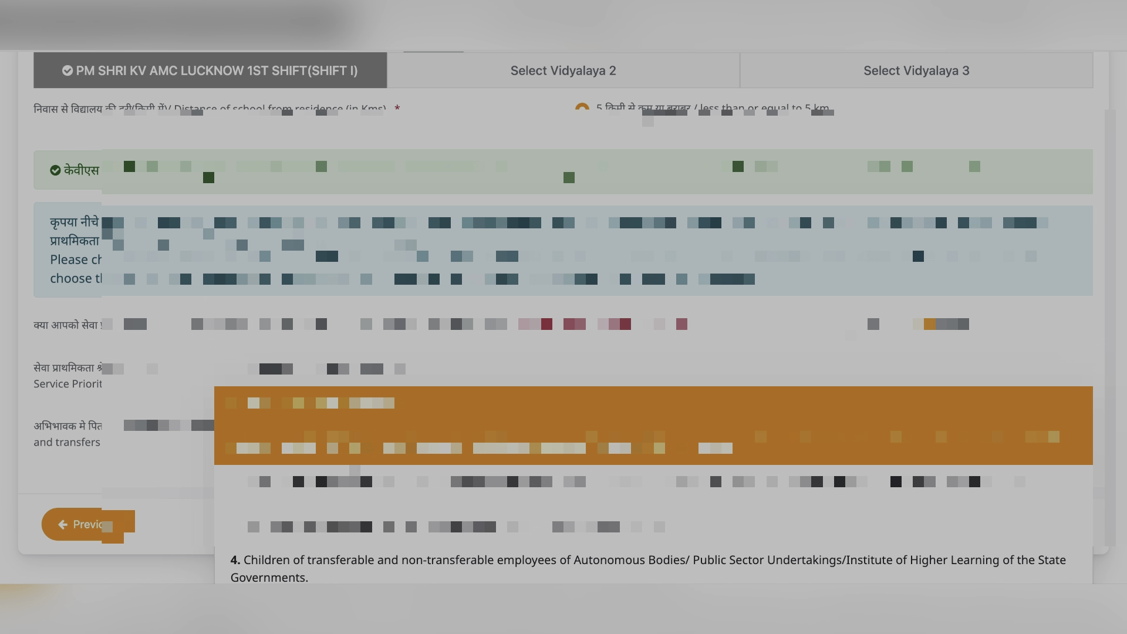
Step: Choose the parent for service priority in the 'and transfers' select
scroll(395, 503, "down", 1)
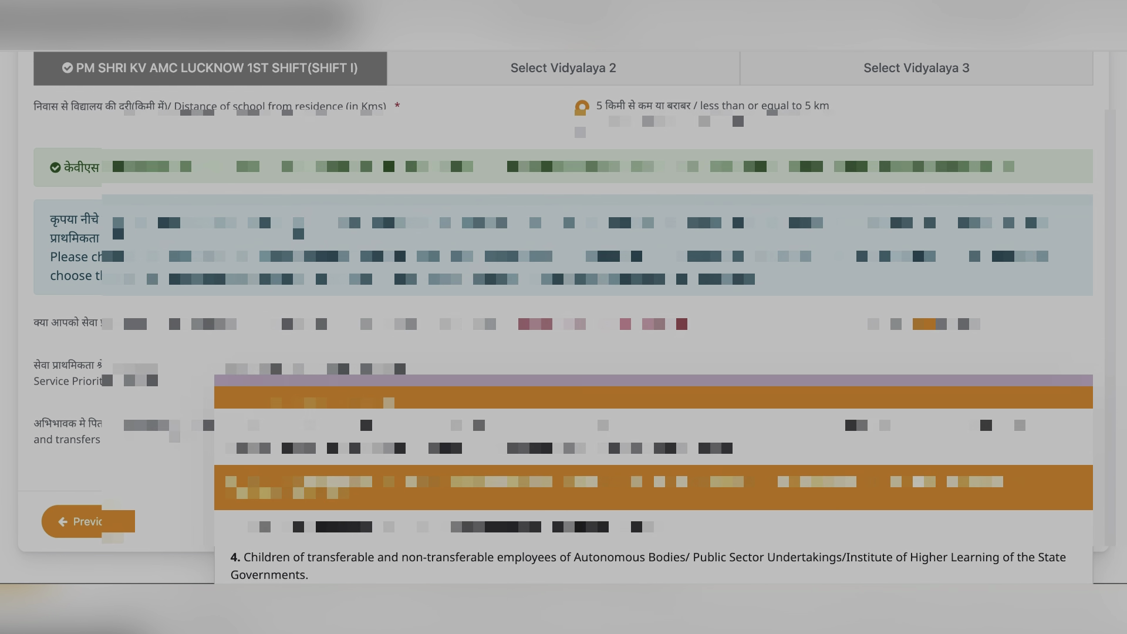
scroll(394, 504, "up", 1)
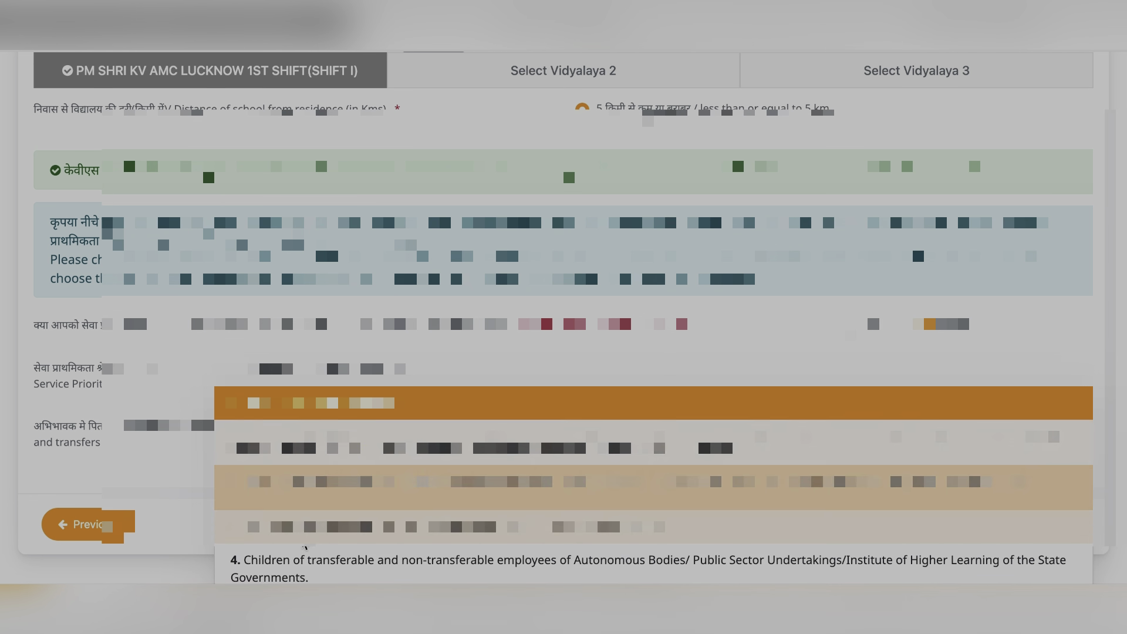
left_click(176, 464)
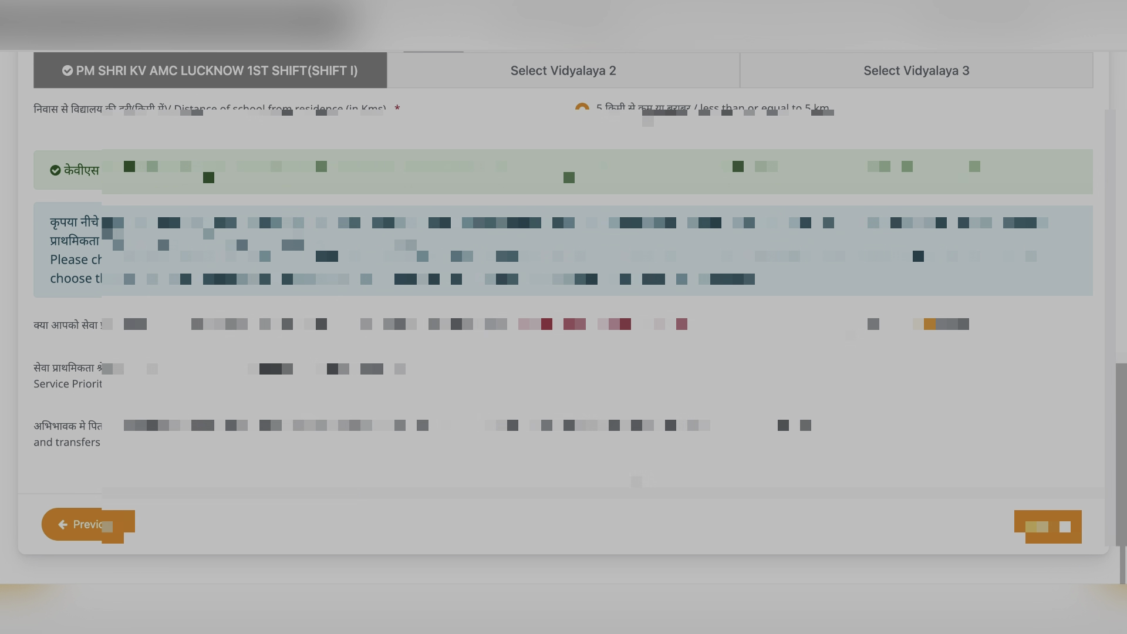
left_click(916, 425)
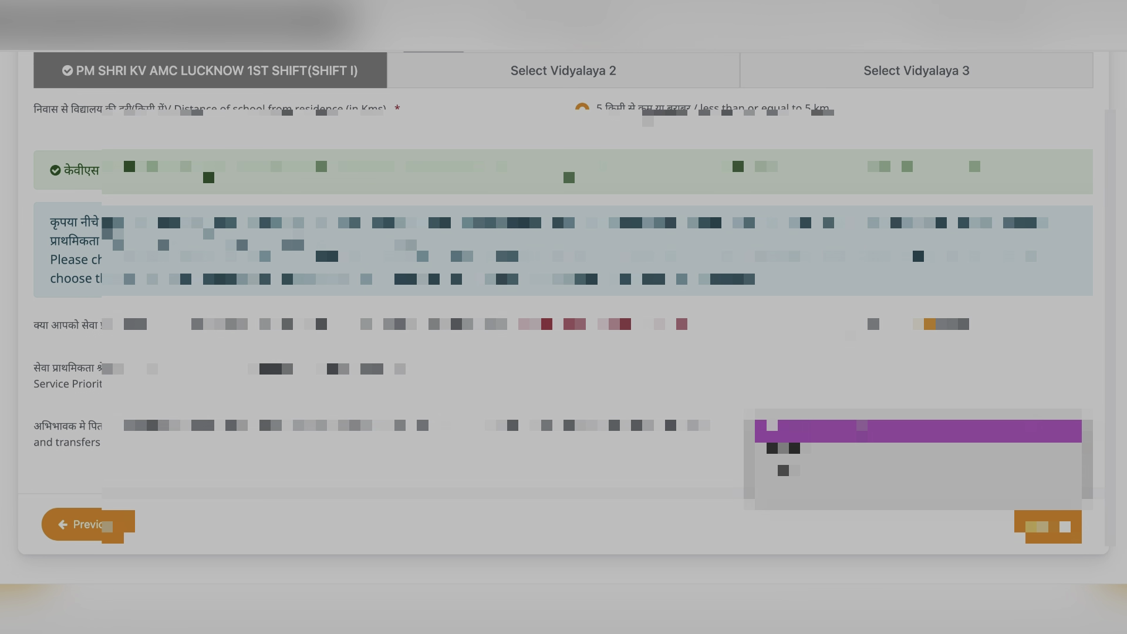
left_click(829, 429)
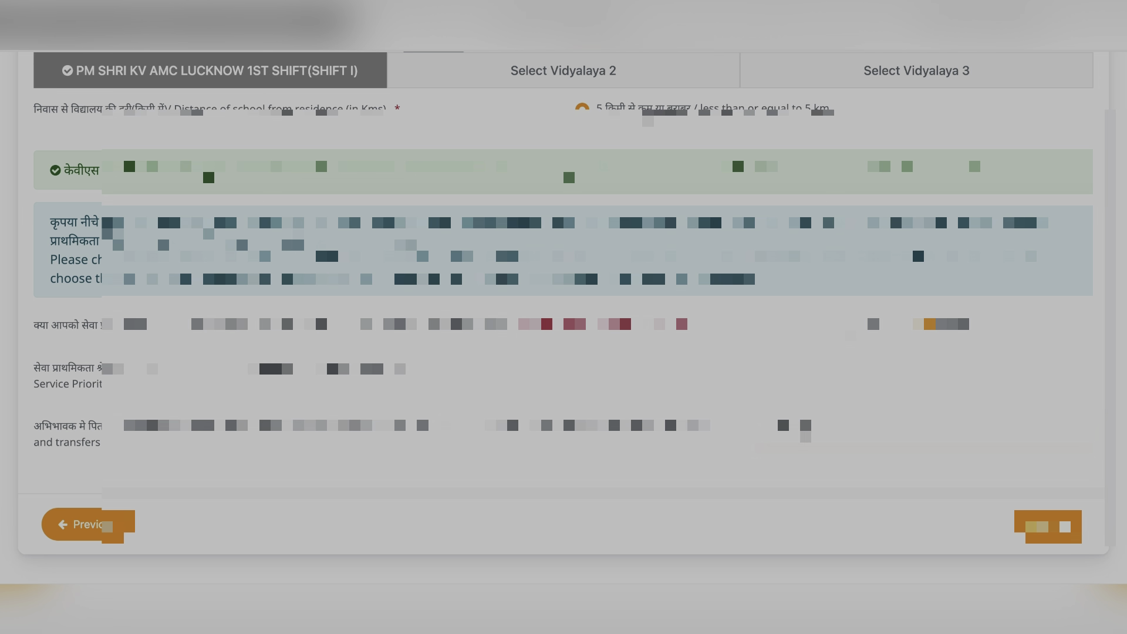
left_click(807, 437)
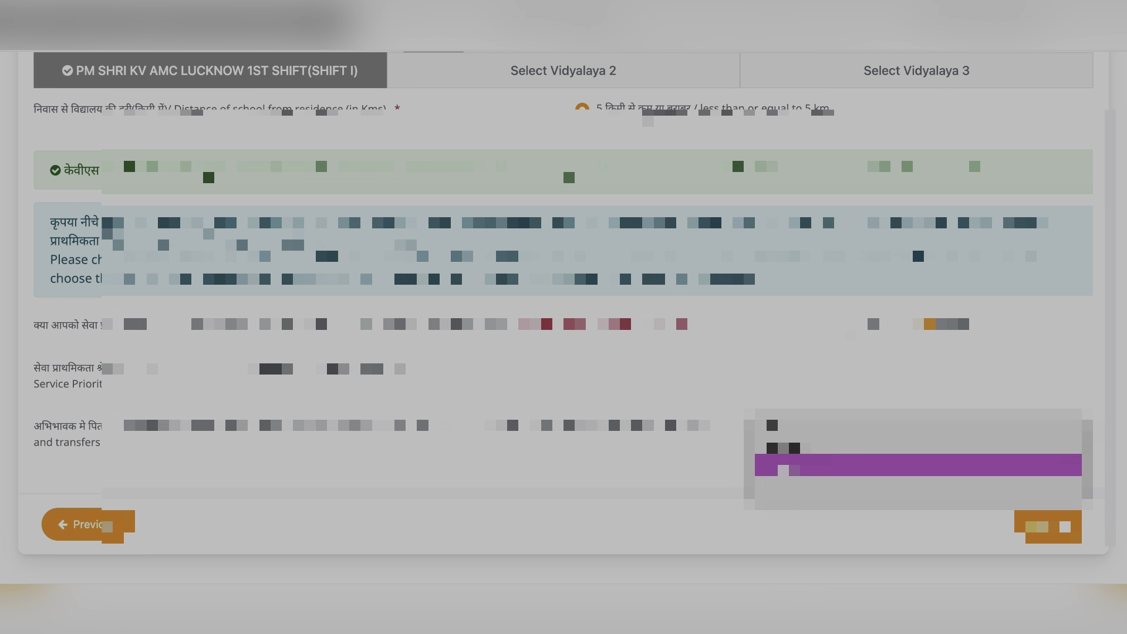
left_click(784, 465)
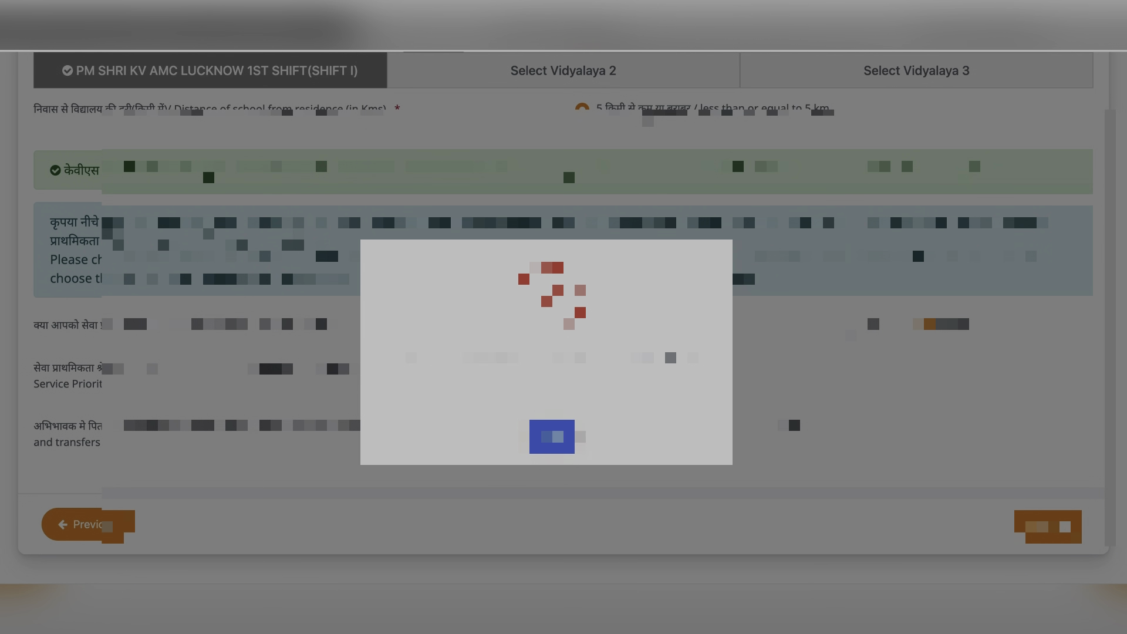
Step: Dismiss the popup, attempt to go Next, and dismiss the resulting alert
left_click(555, 437)
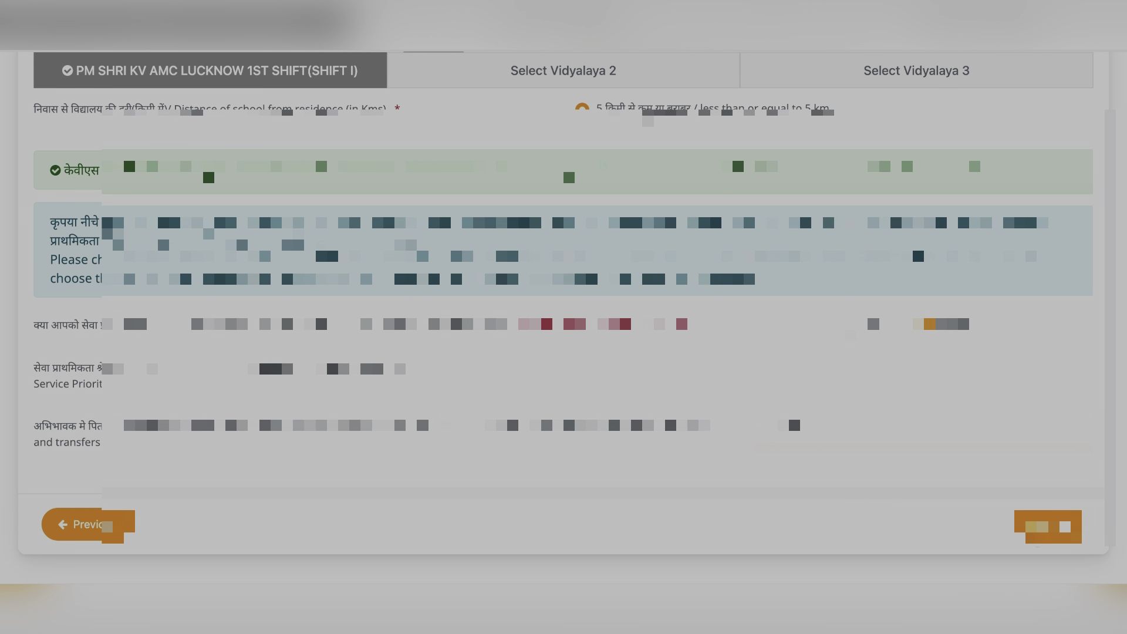
left_click(1048, 527)
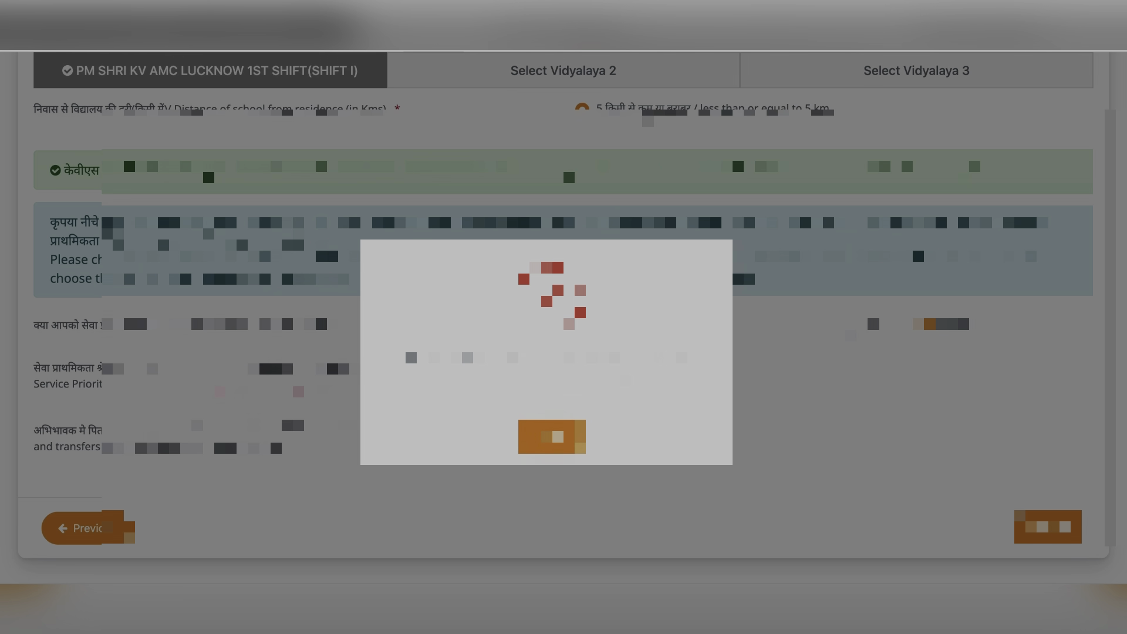
left_click(552, 437)
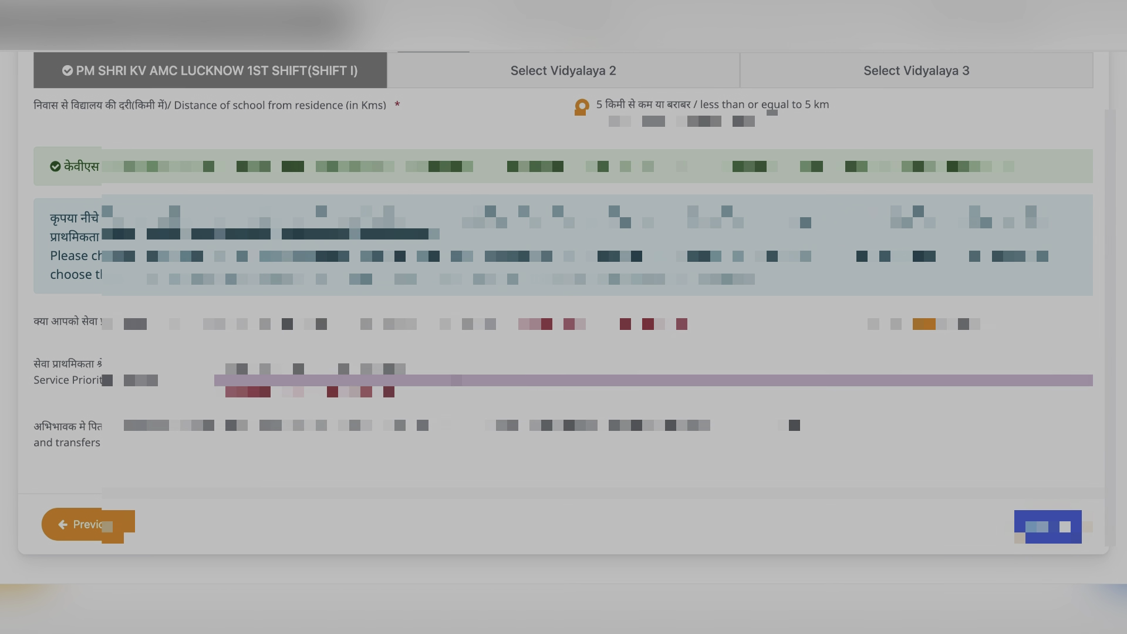
Step: Confirm the service priority choice and pick the parent's employer
key("Return")
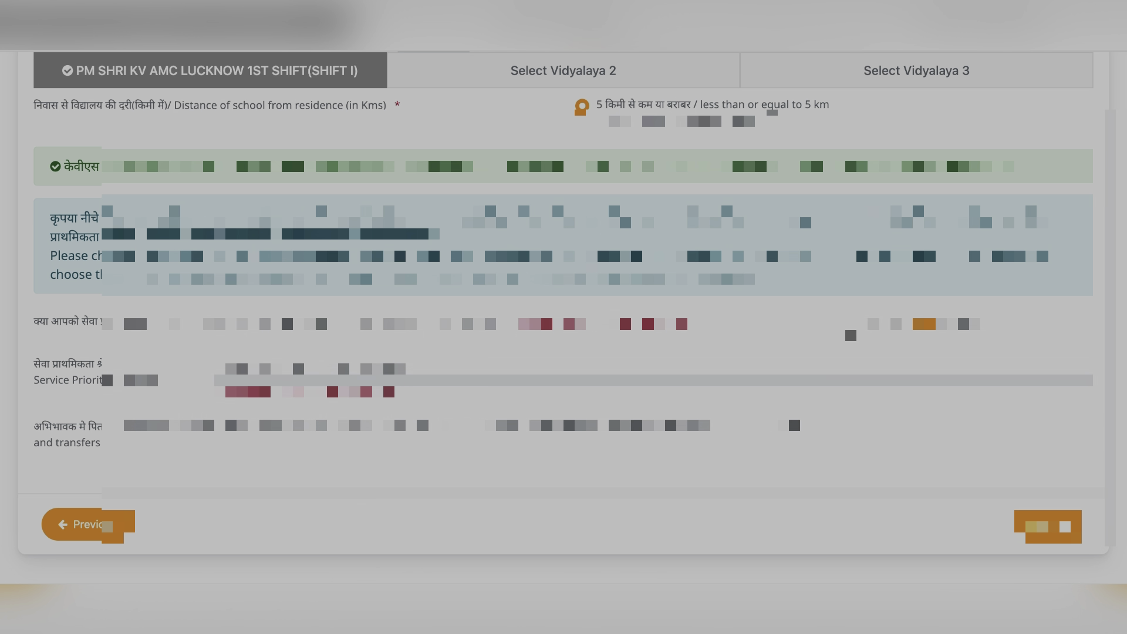
scroll(564, 318, "down", 3)
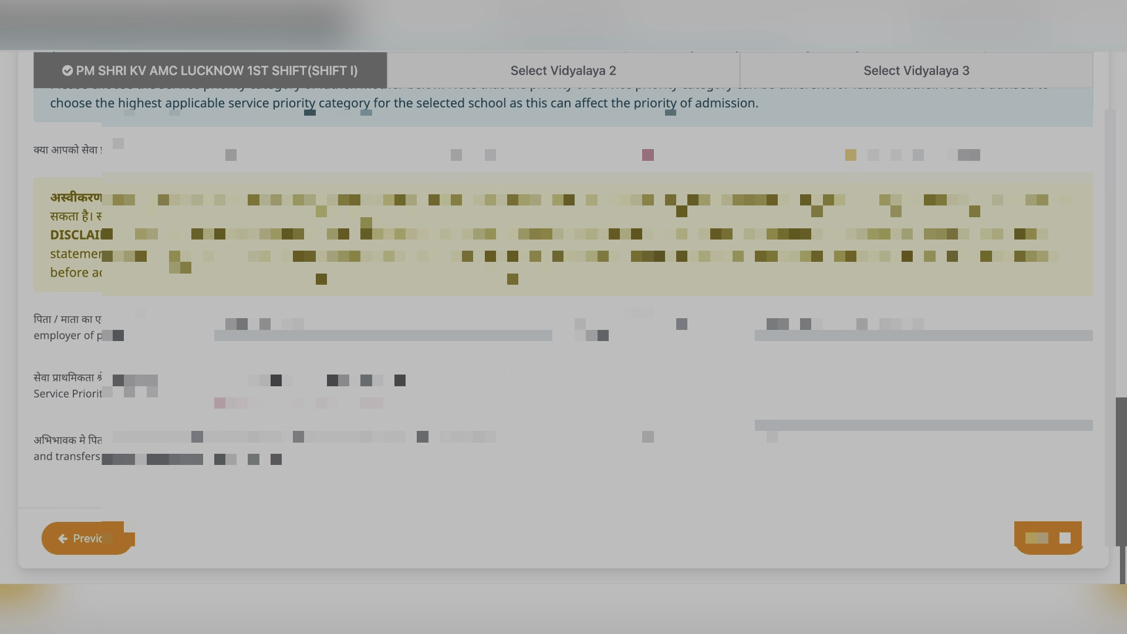
left_click(501, 330)
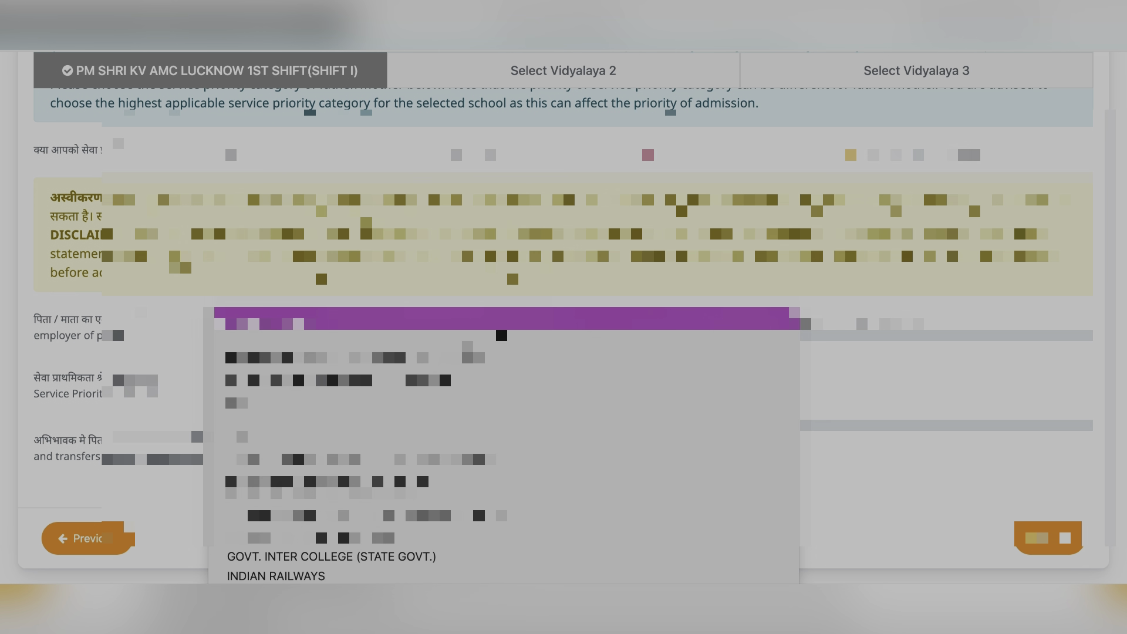
left_click(738, 211)
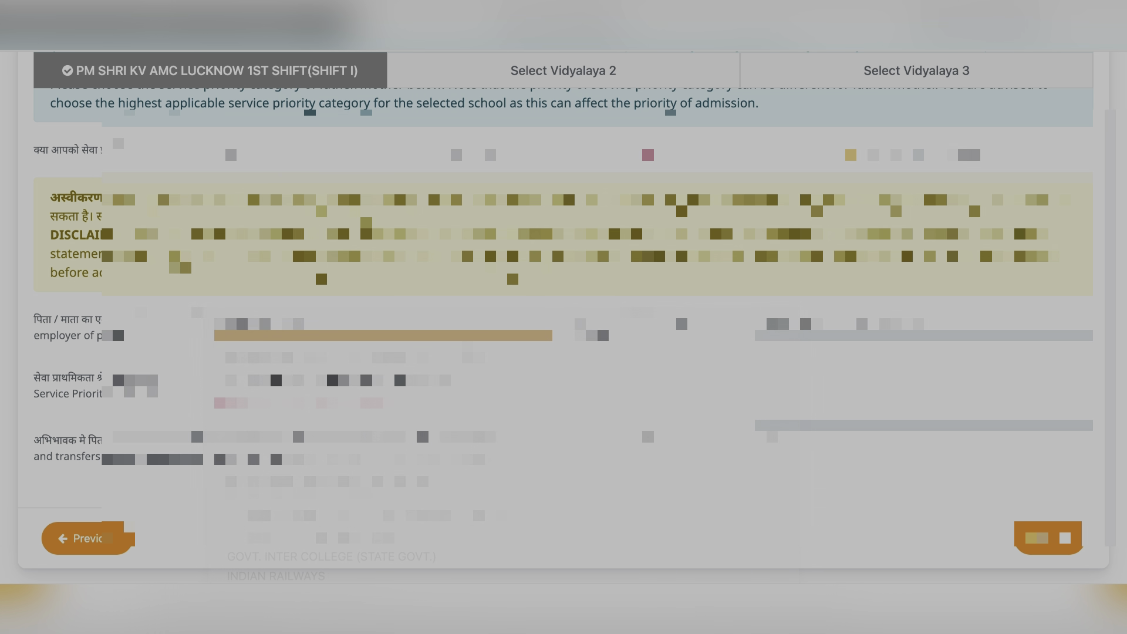
scroll(564, 317, "up", 1)
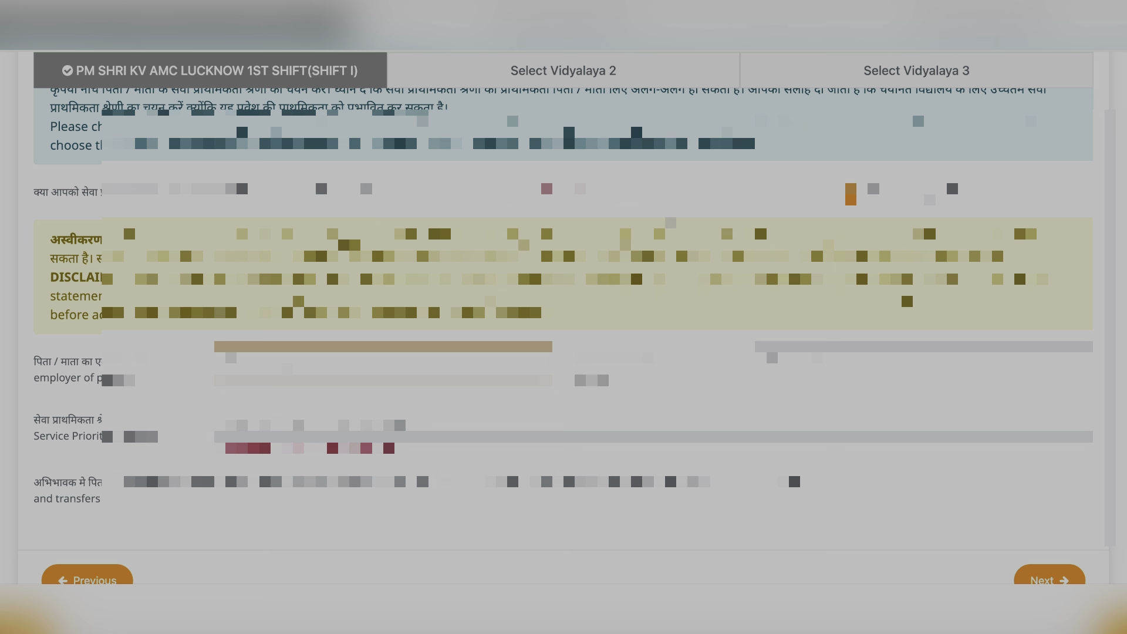
scroll(491, 302, "down", 1)
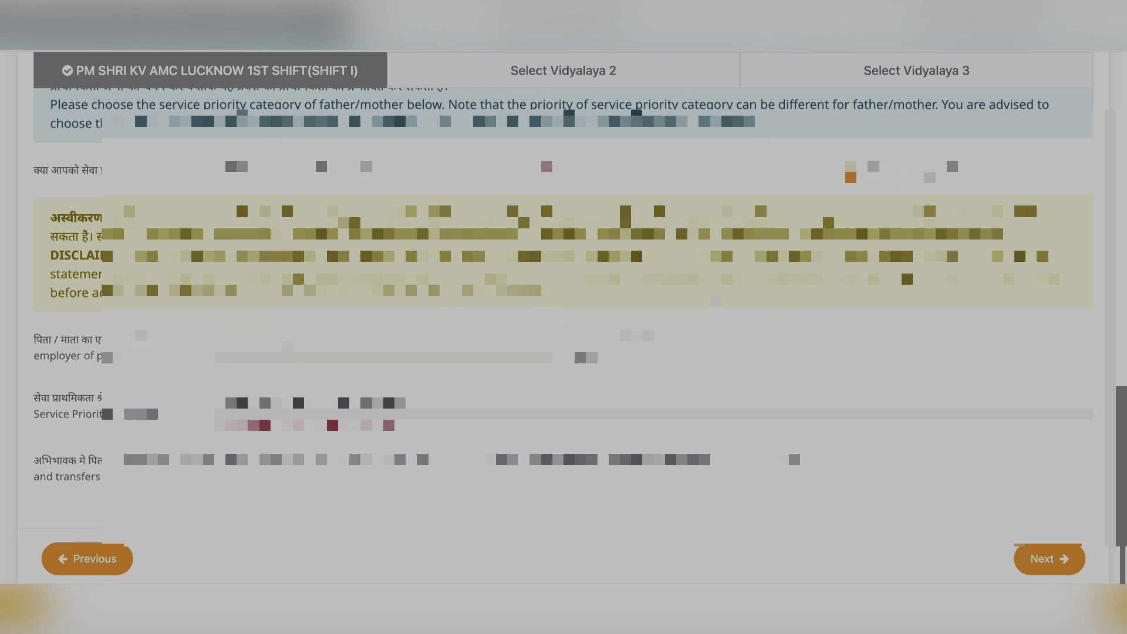
Step: Change the parent's employer to a different option in the employer list
left_click(513, 312)
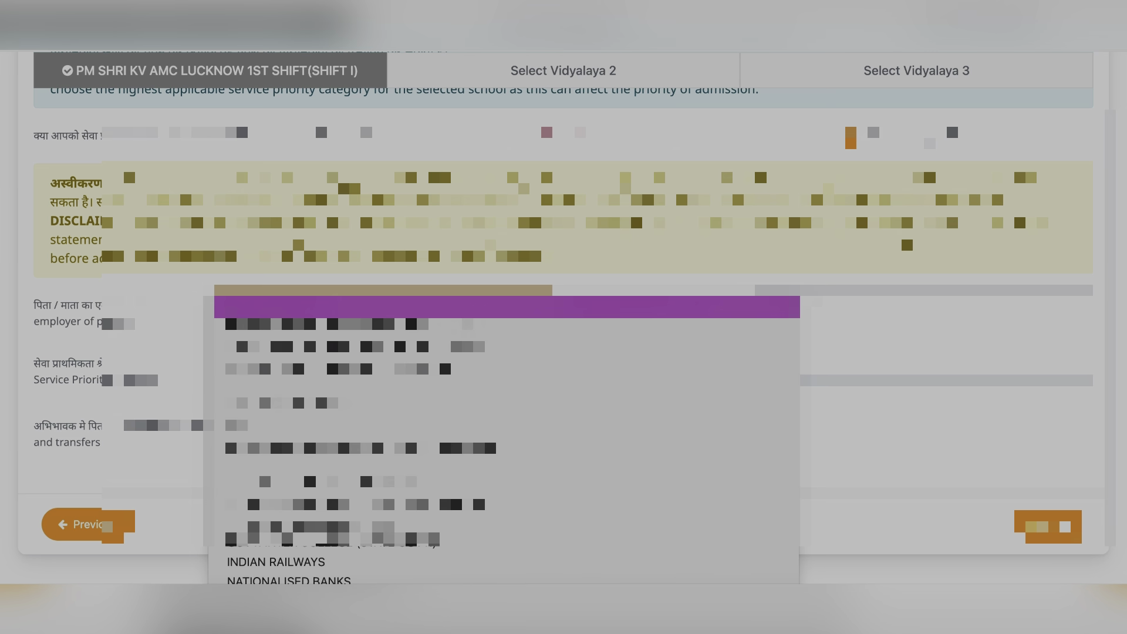
scroll(505, 487, "down", 5)
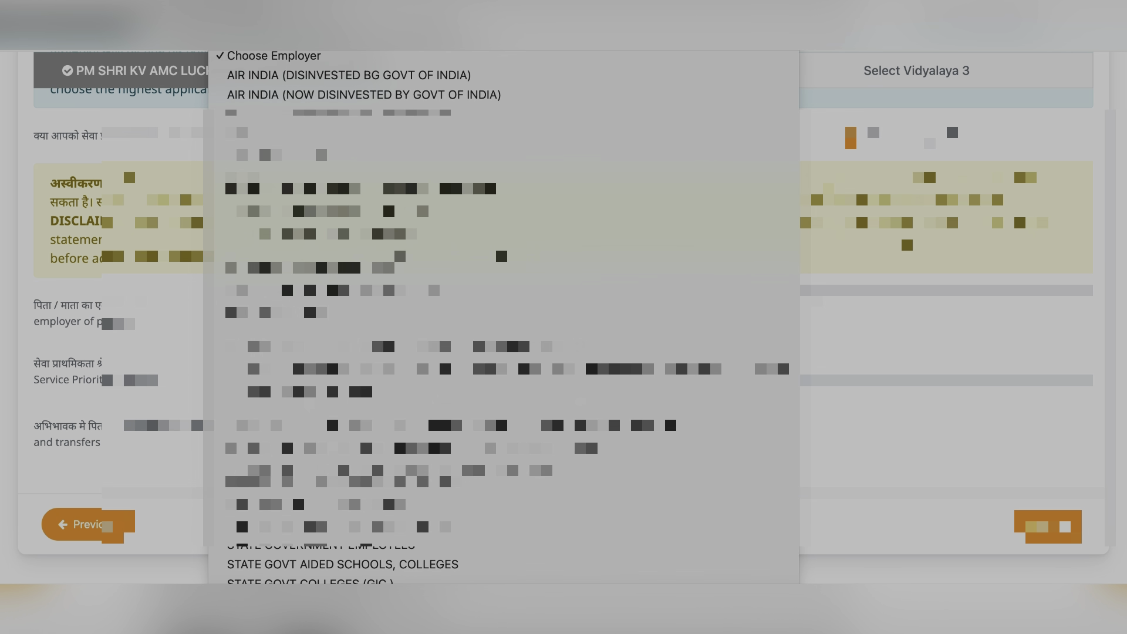
left_click(293, 580)
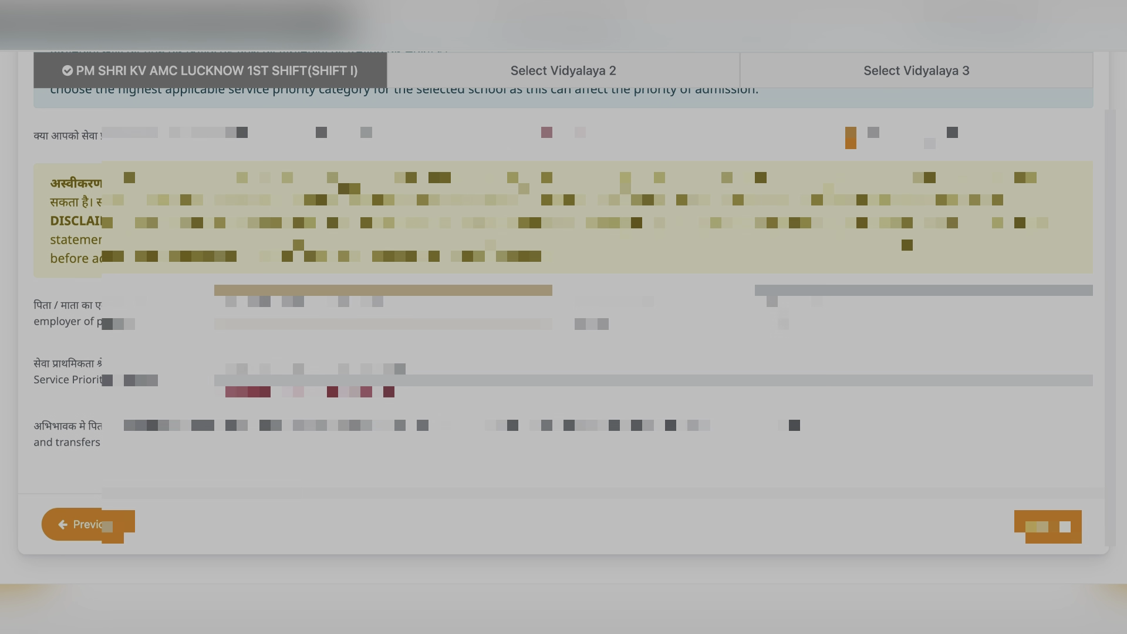
left_click(838, 317)
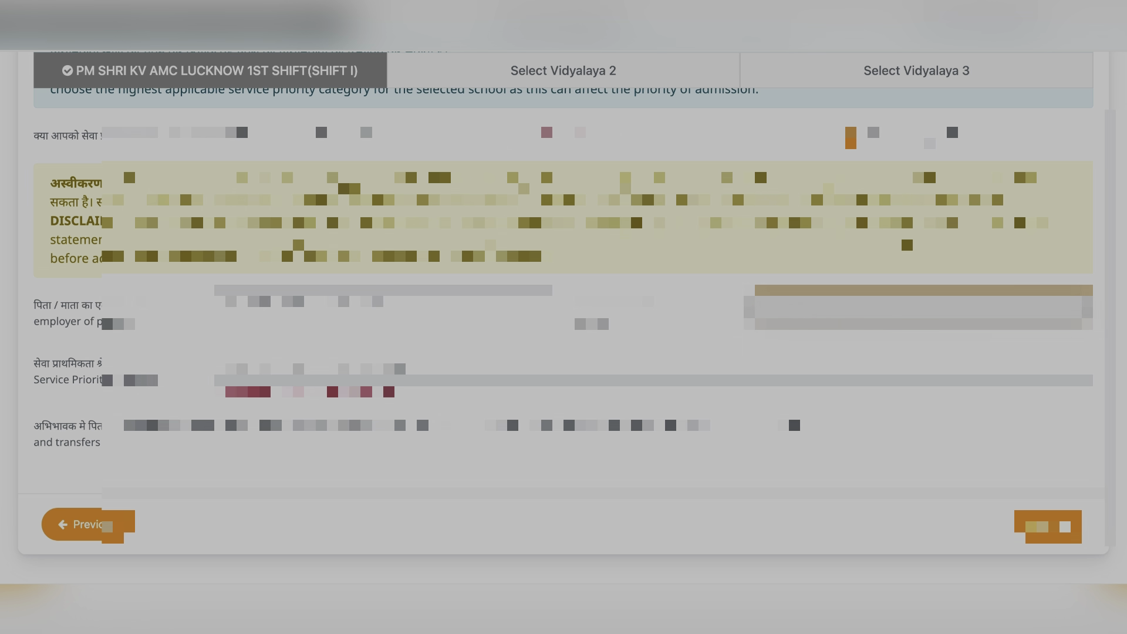
left_click(591, 347)
left_click(311, 291)
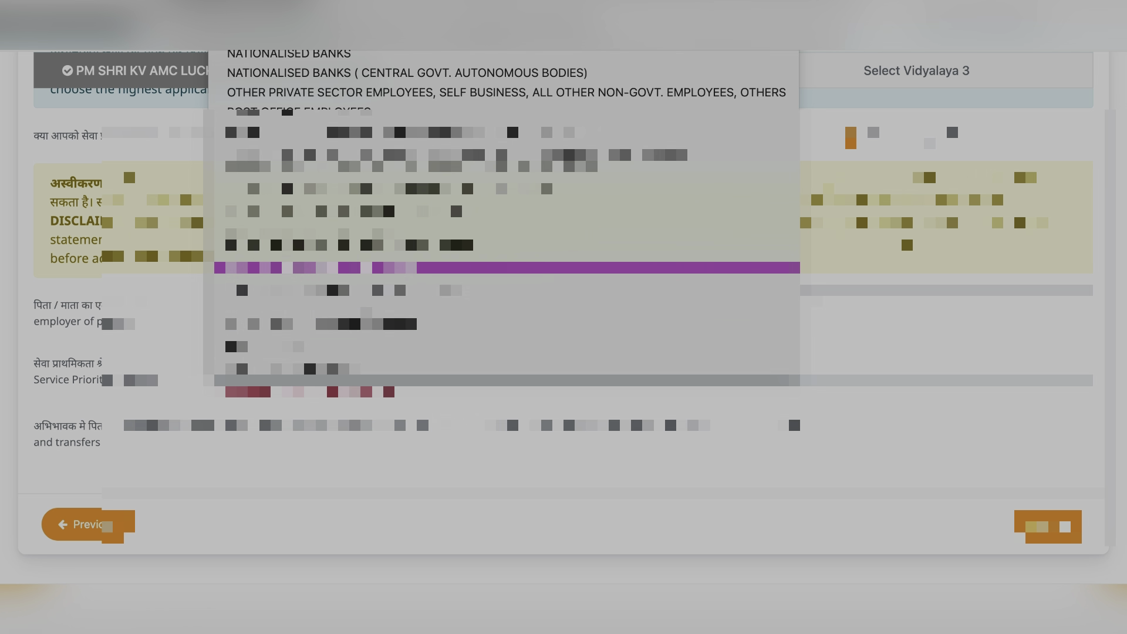
scroll(505, 250, "up", 1)
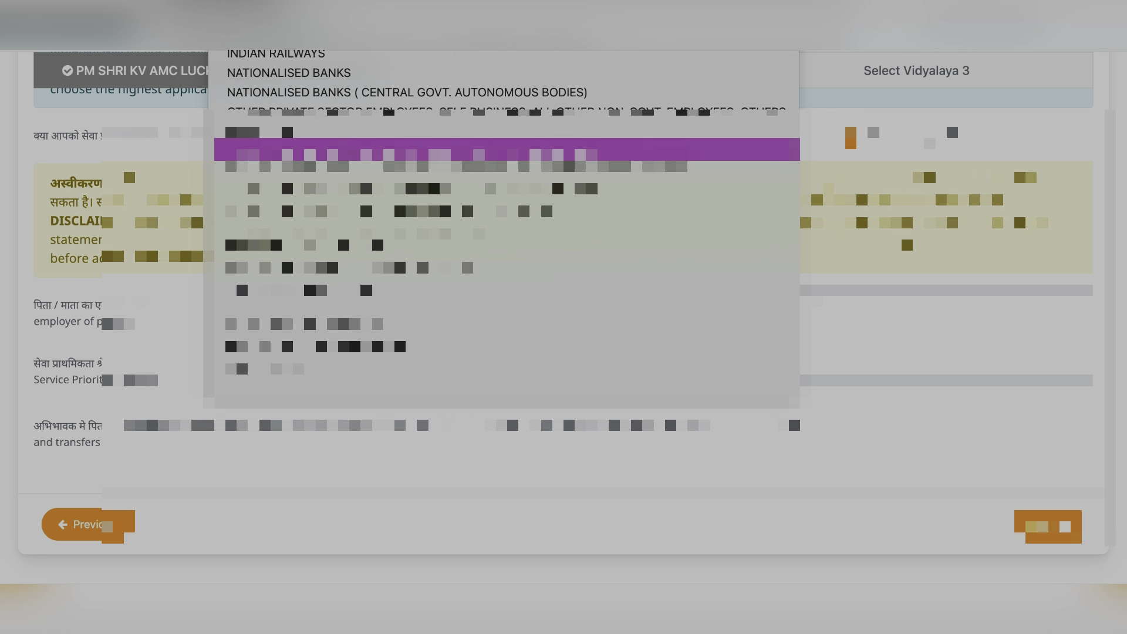
left_click(274, 134)
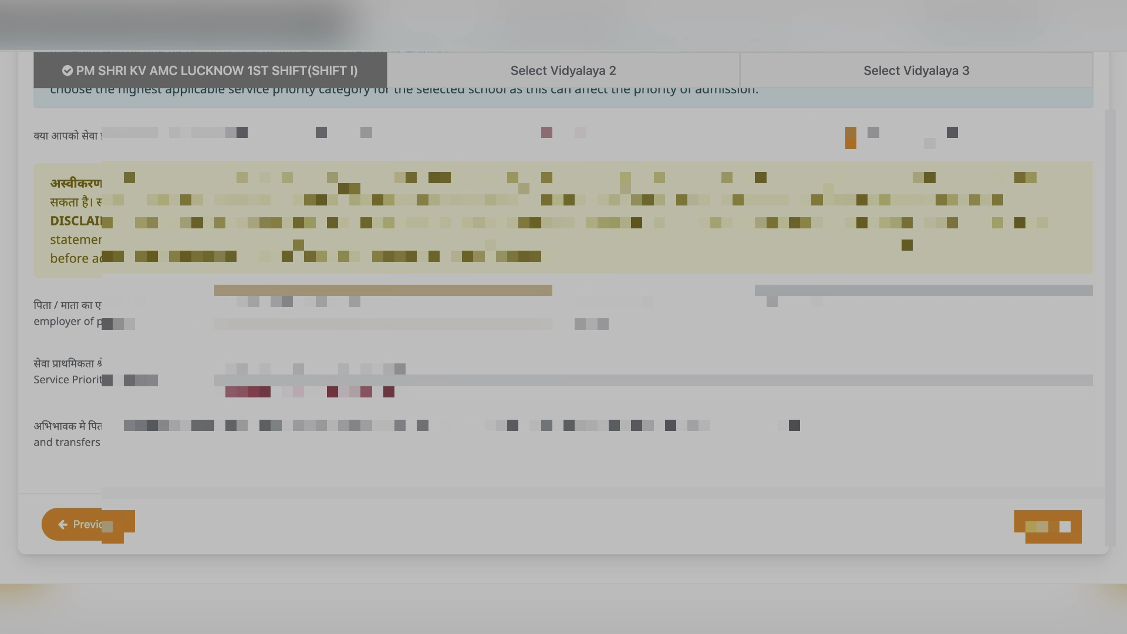
left_click(851, 309)
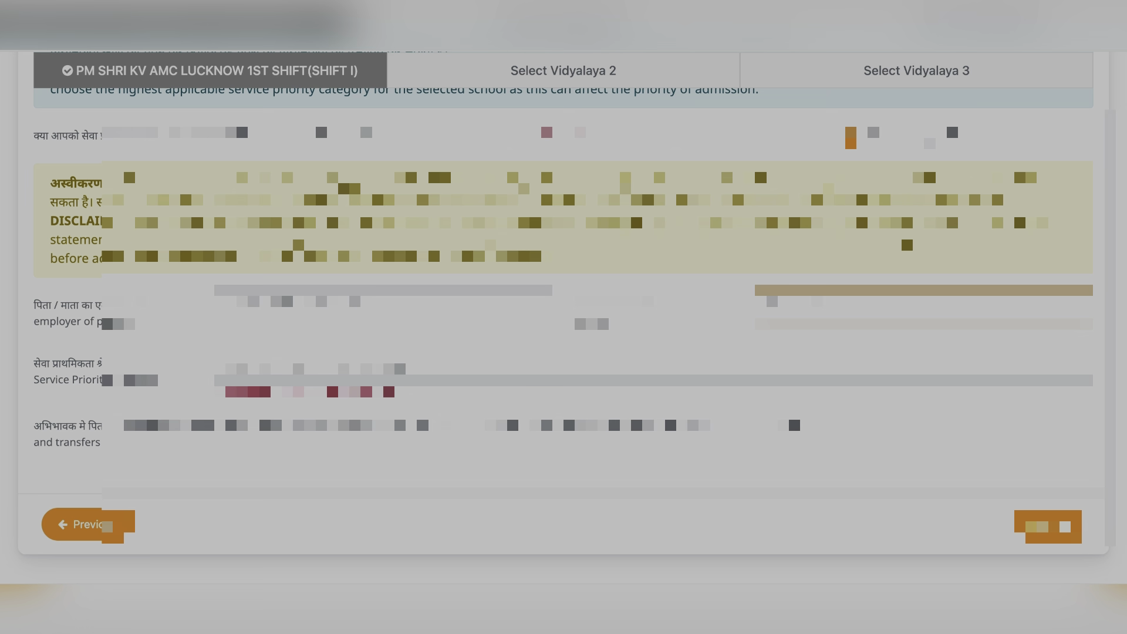
Step: Set Service Priority Category to category 1, children of central government employees
left_click(400, 379)
left_click(355, 434)
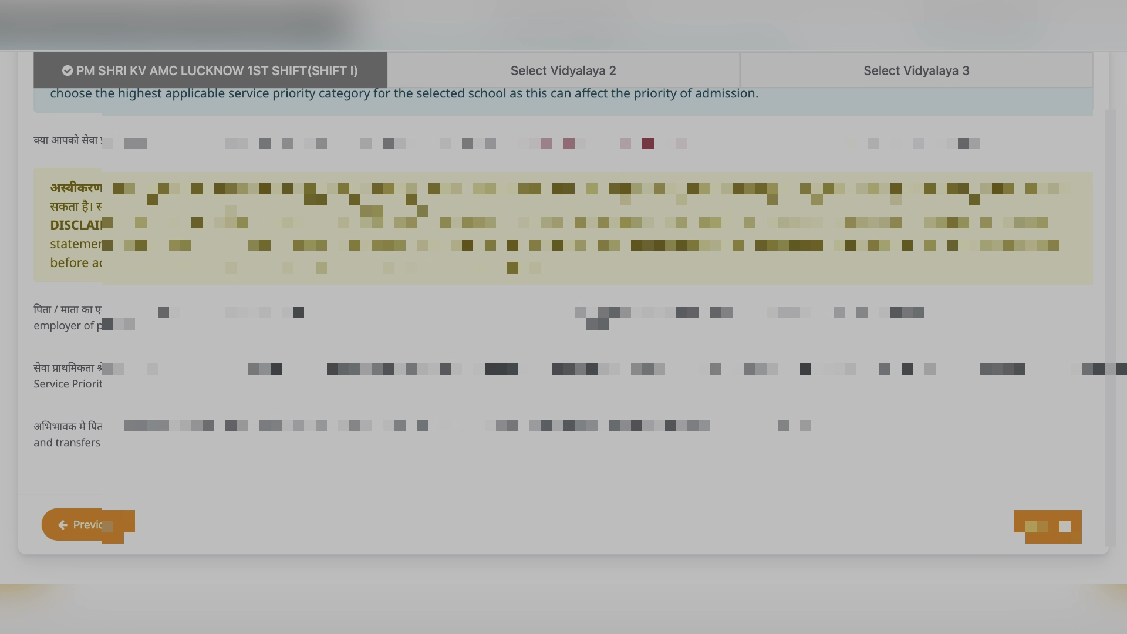
left_click(817, 437)
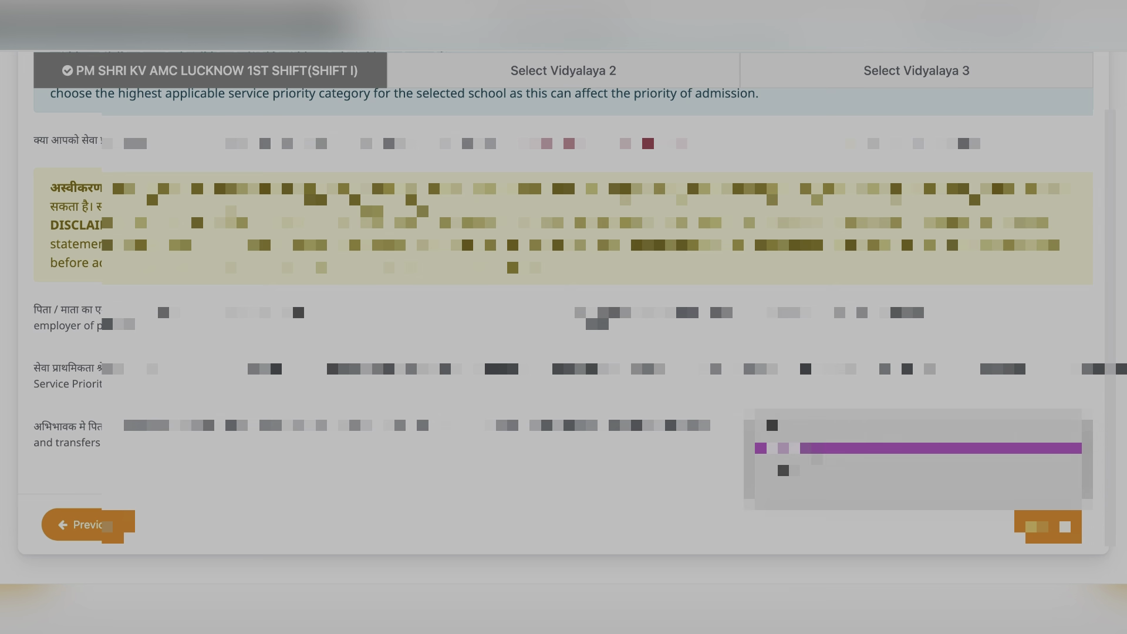
Step: Answer the transfers question and choose 'No' for needing service priority help
left_click(817, 460)
scroll(564, 317, "down", 1)
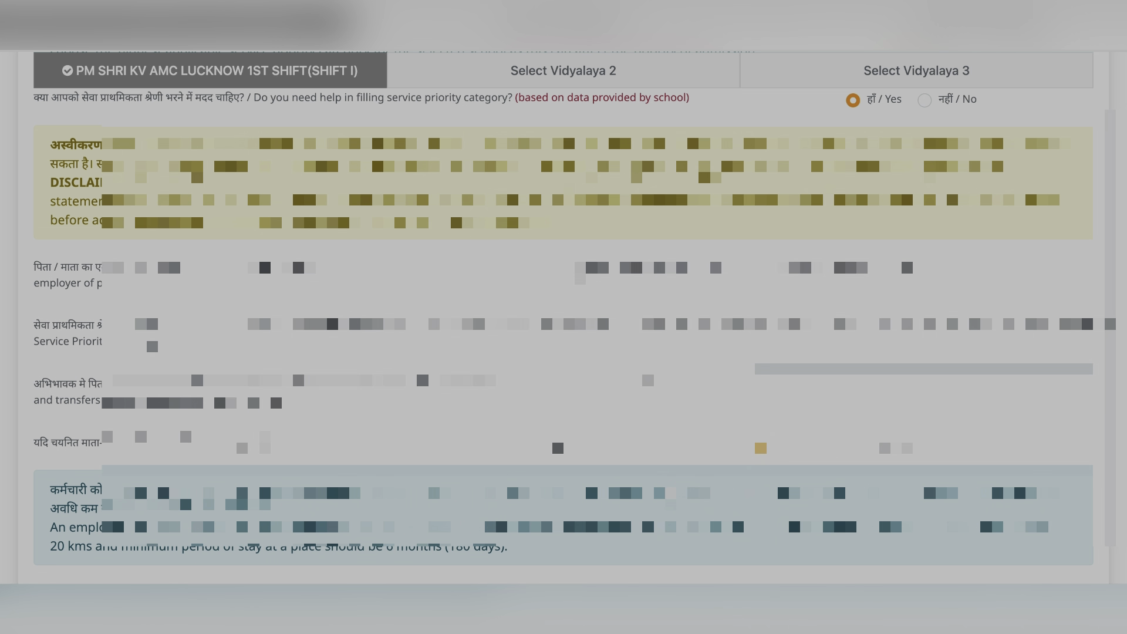
scroll(922, 333, "down", 7)
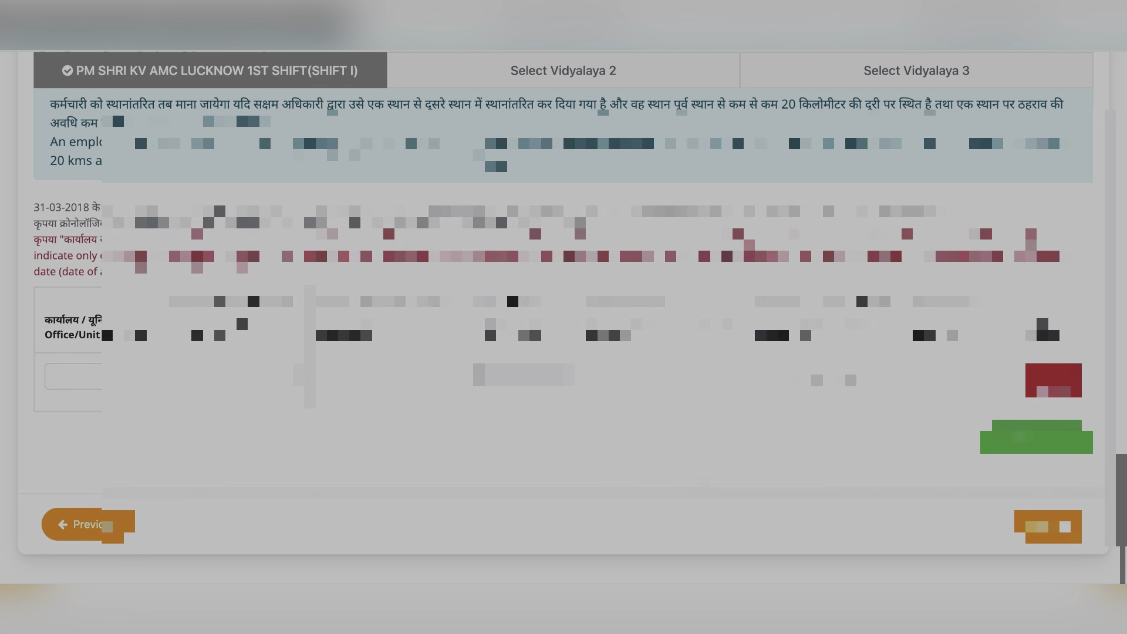
scroll(705, 477, "up", 1)
scroll(704, 477, "down", 1)
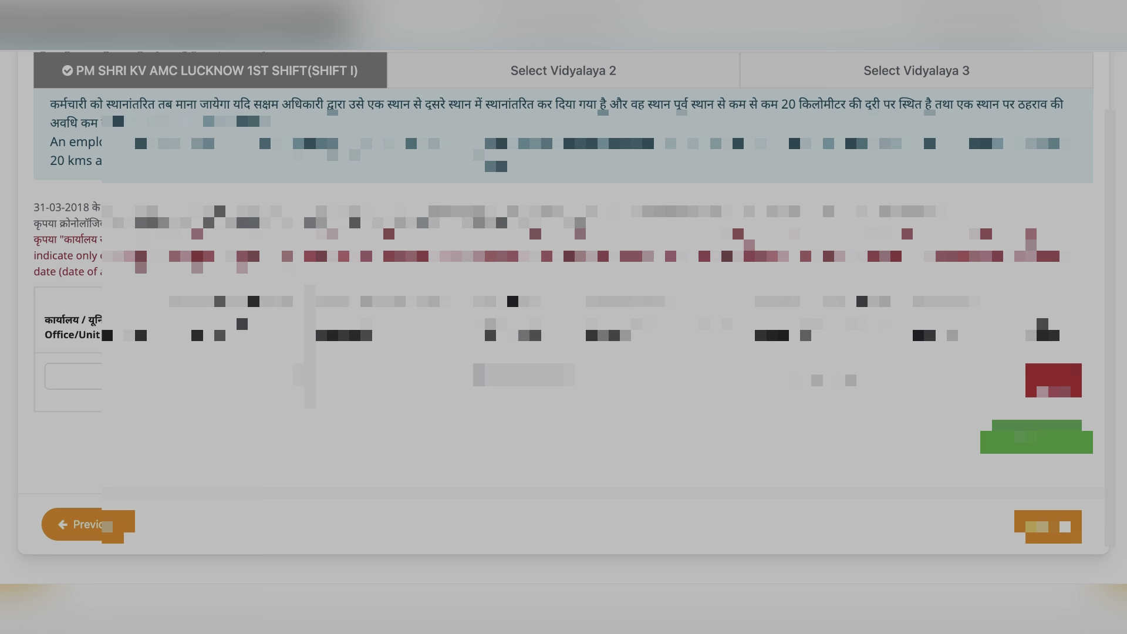
scroll(922, 343, "up", 4)
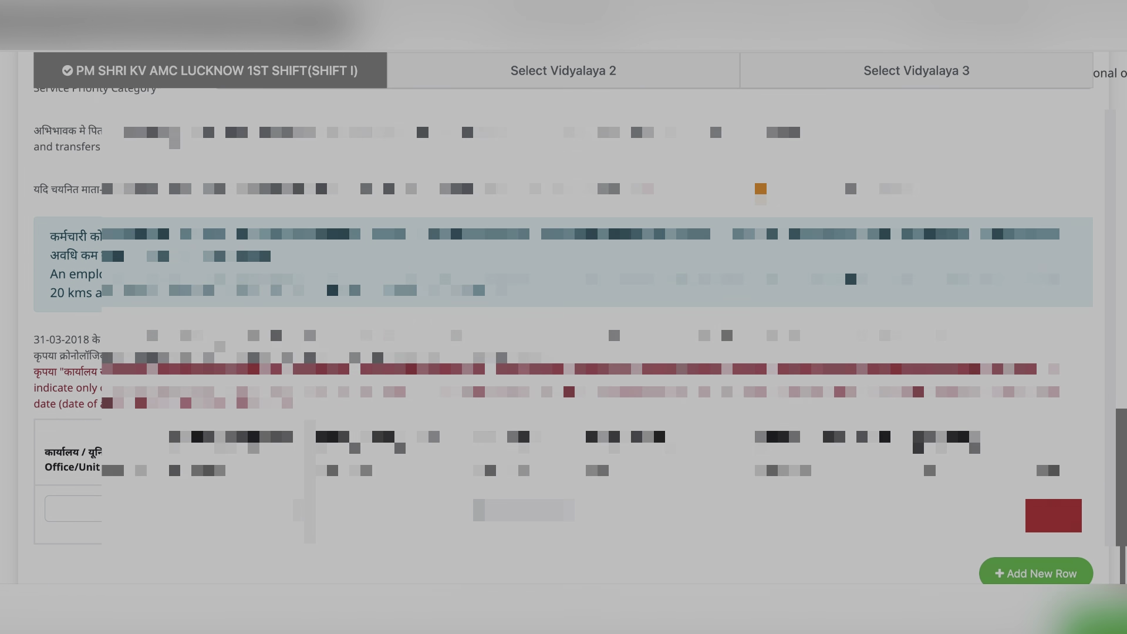
scroll(922, 343, "up", 5)
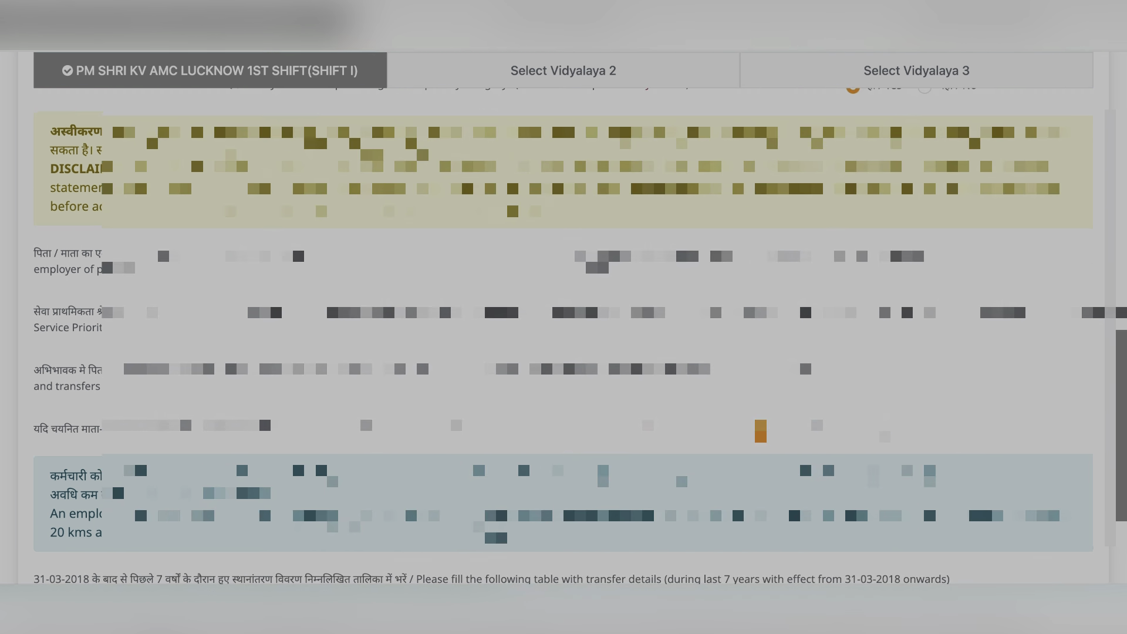
scroll(922, 343, "up", 3)
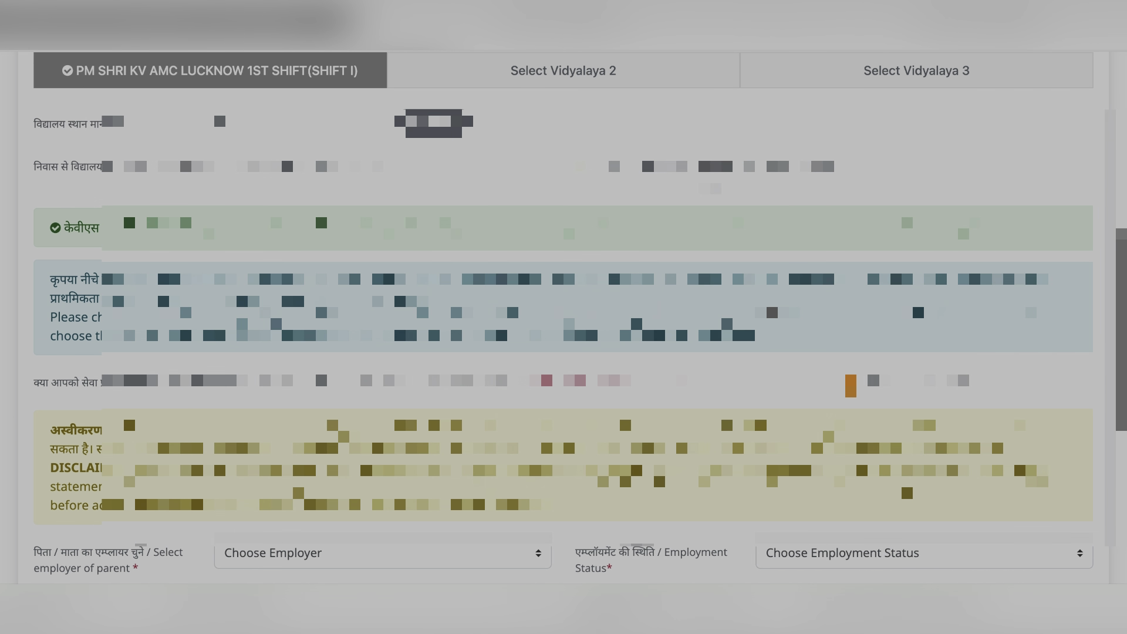
left_click(925, 387)
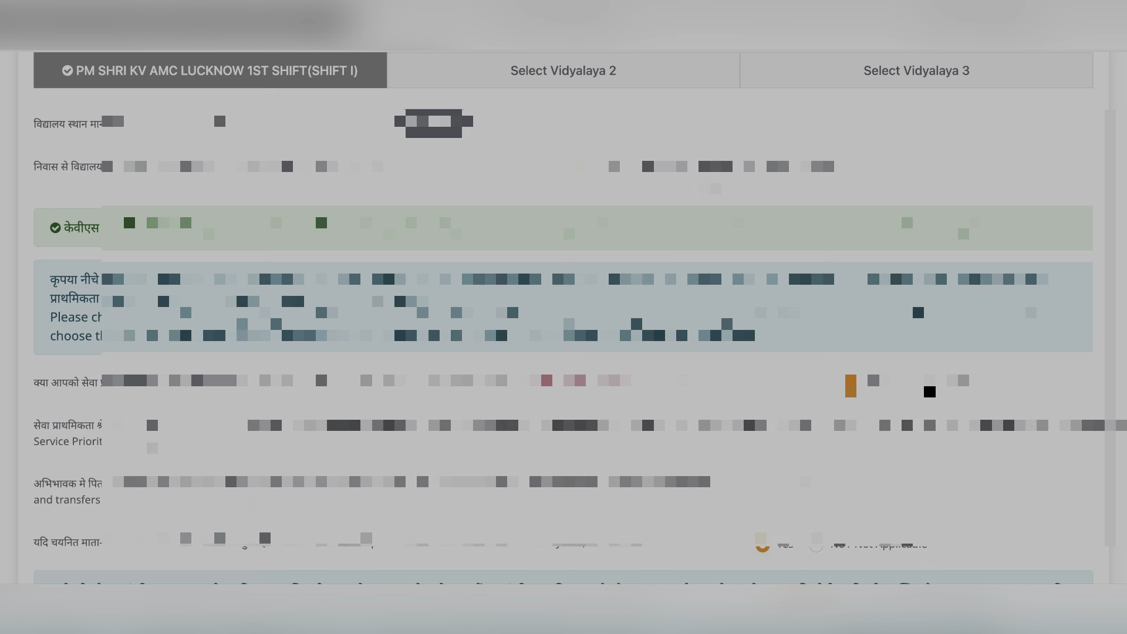
Step: Select School 1's state from the state dropdown
scroll(603, 403, "down", 1)
scroll(603, 403, "down", 8)
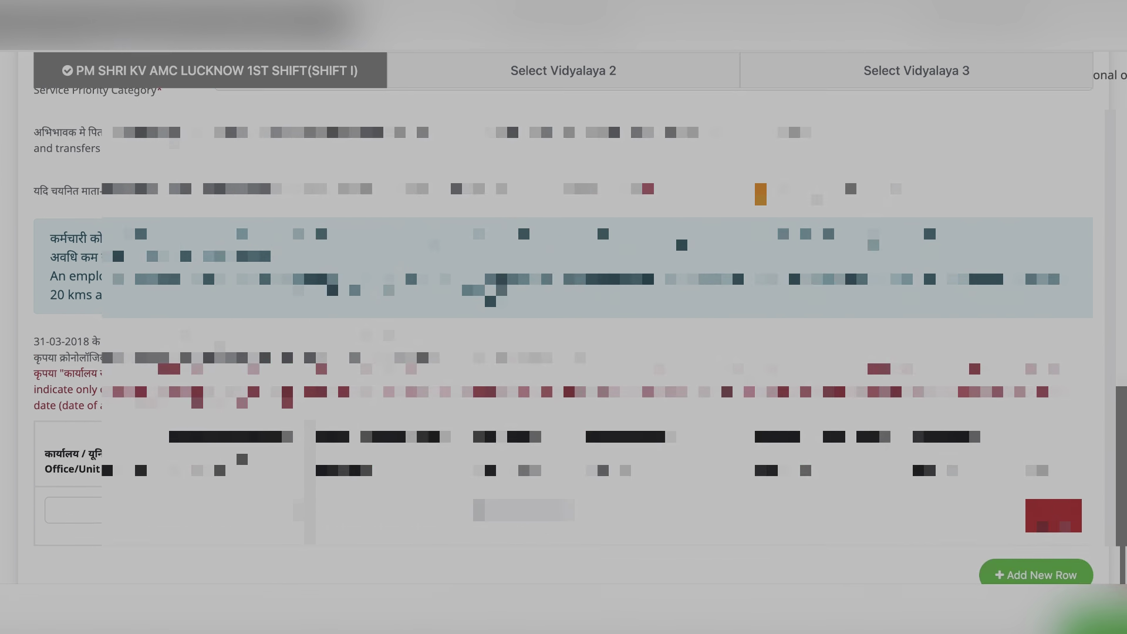
scroll(433, 437, "down", 1)
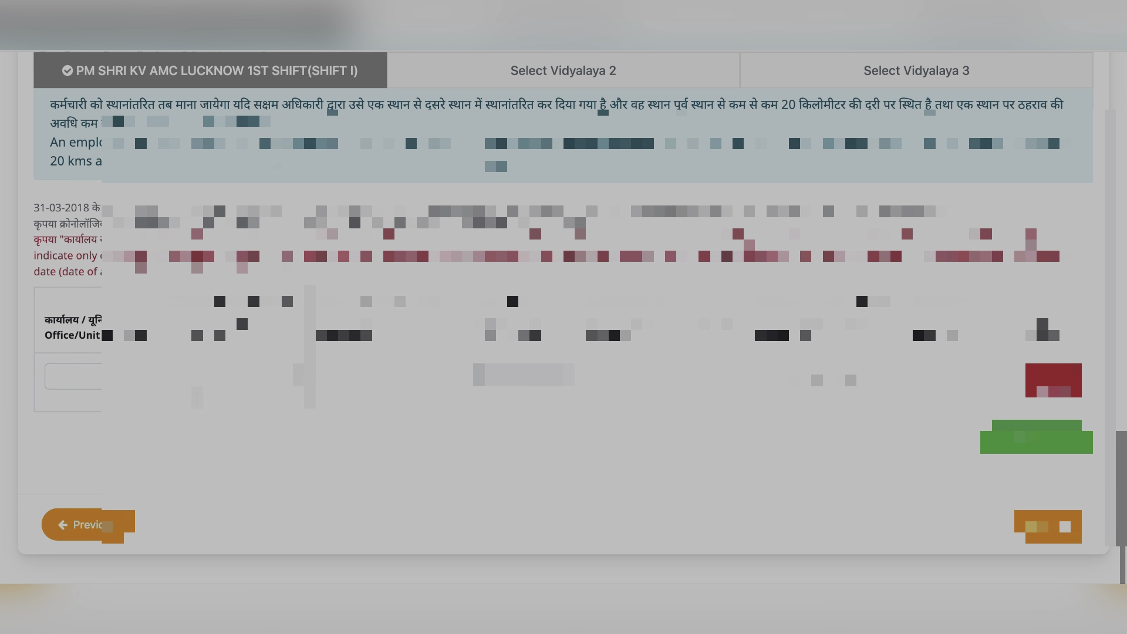
scroll(564, 361, "up", 8)
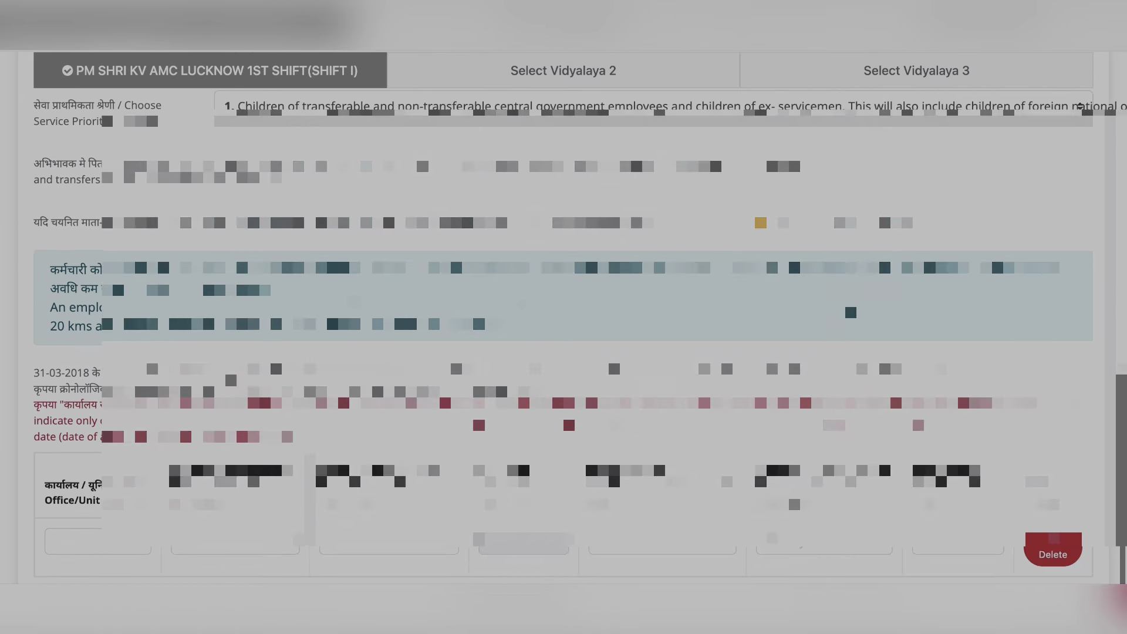
scroll(564, 361, "up", 6)
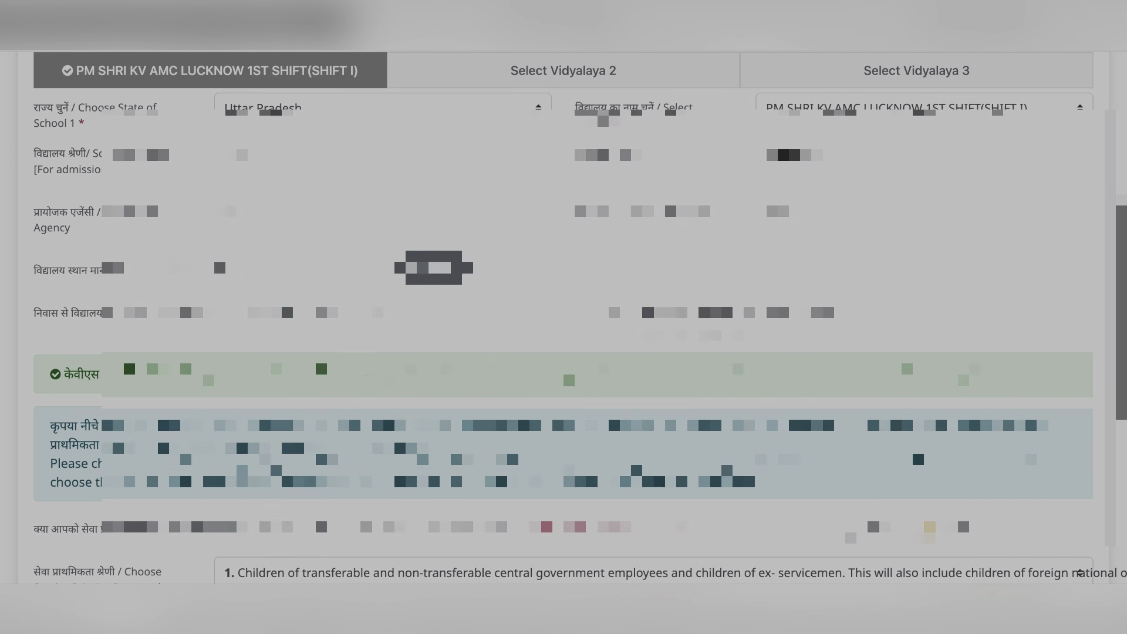
scroll(564, 318, "up", 4)
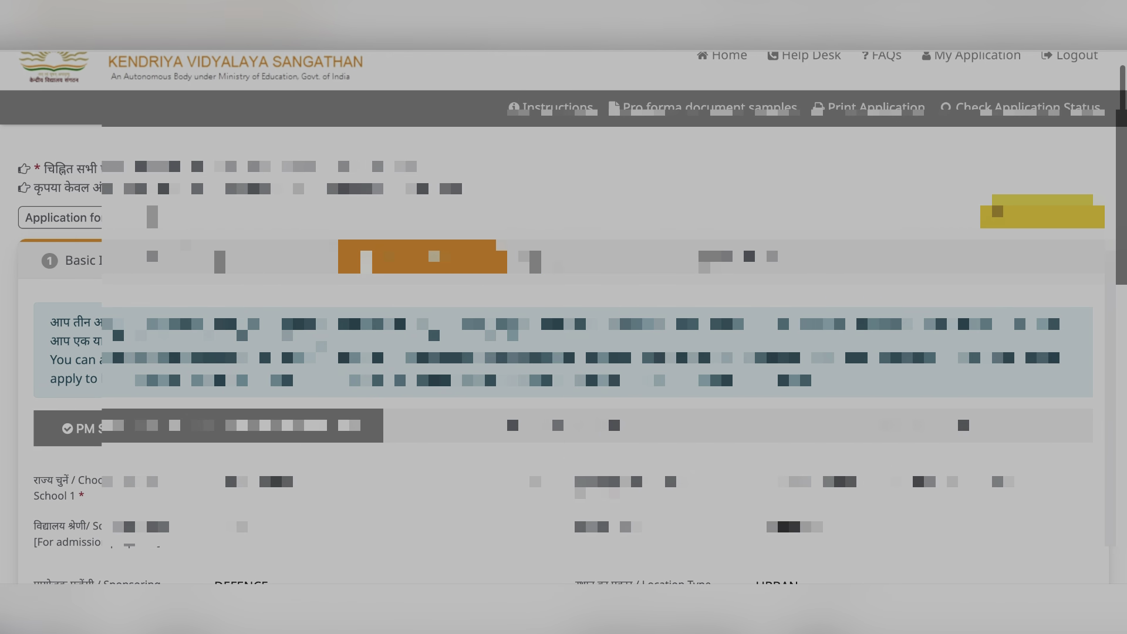
scroll(563, 317, "down", 3)
scroll(564, 317, "down", 4)
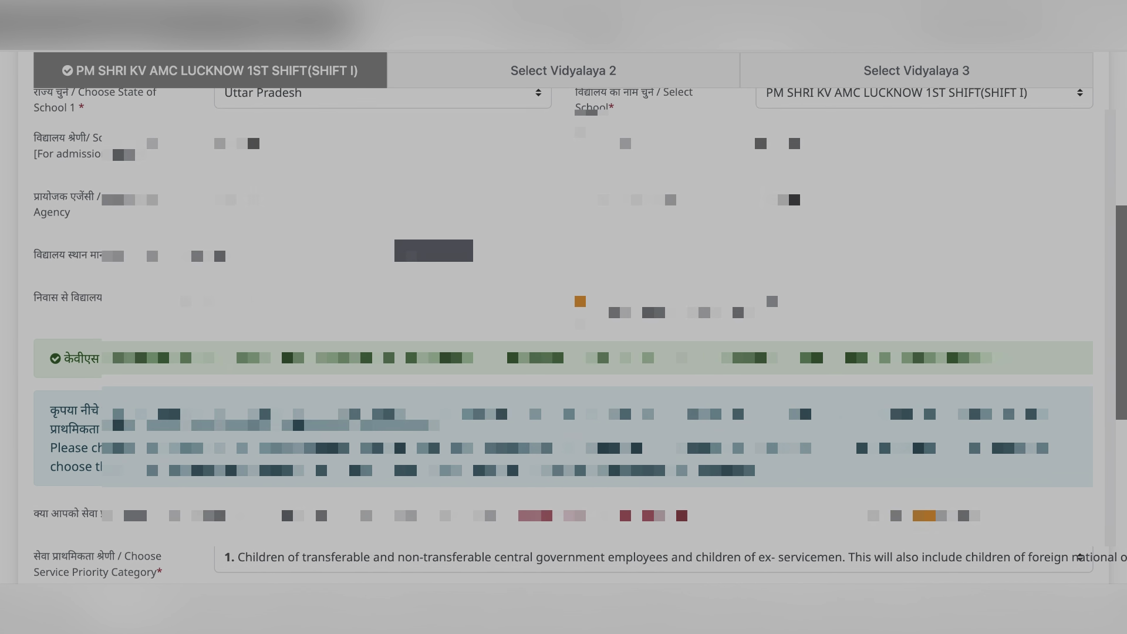
scroll(563, 317, "up", 1)
left_click(511, 176)
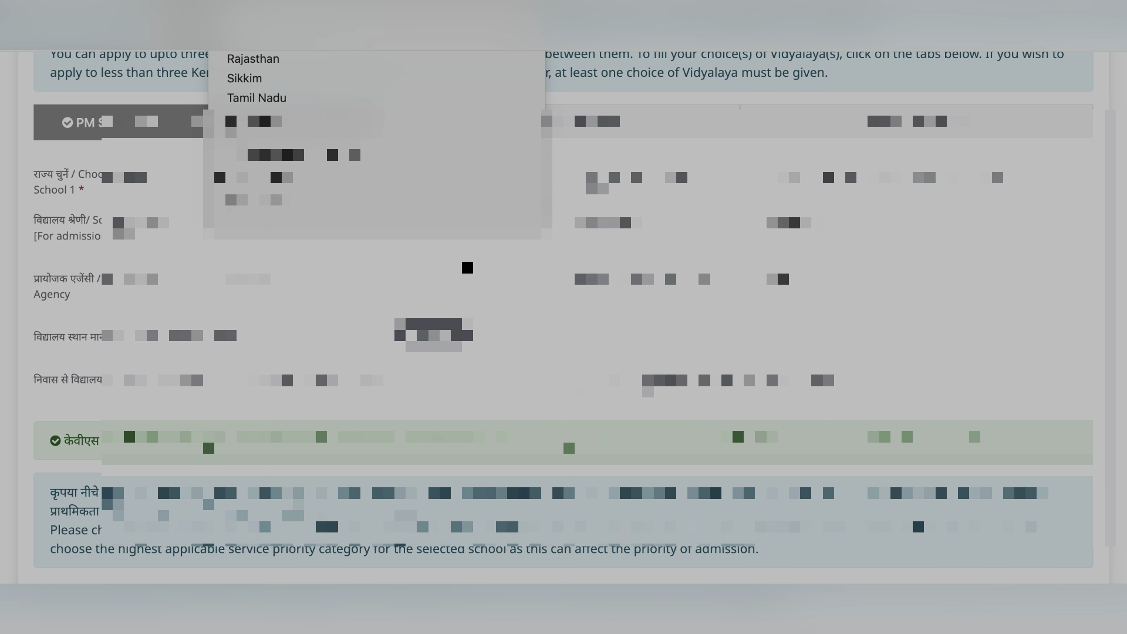
left_click(332, 172)
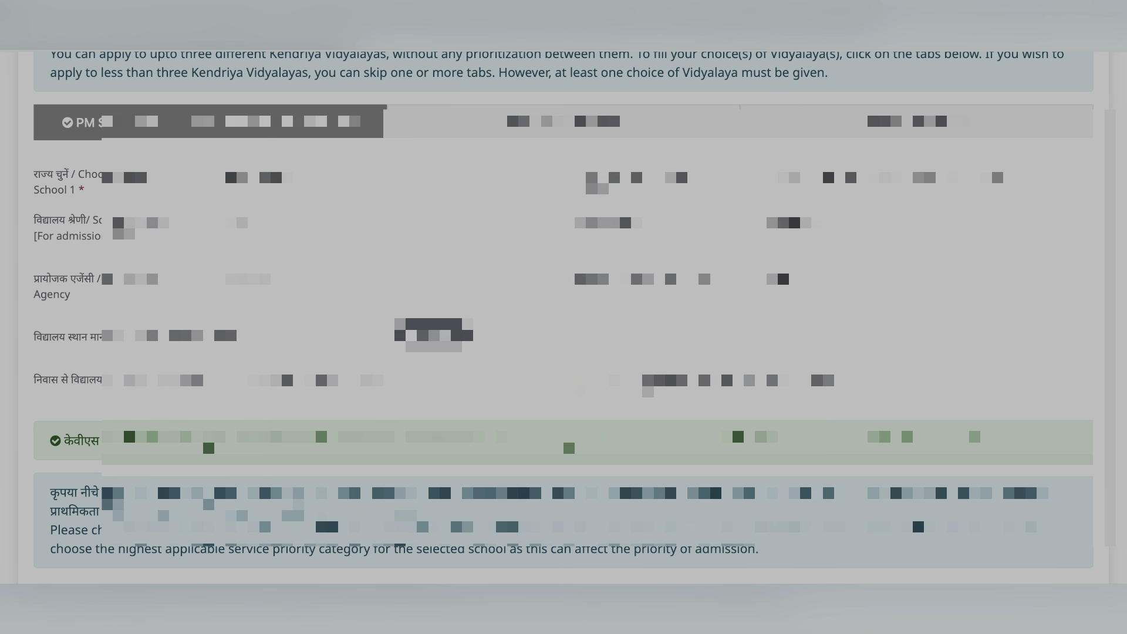
scroll(564, 317, "down", 15)
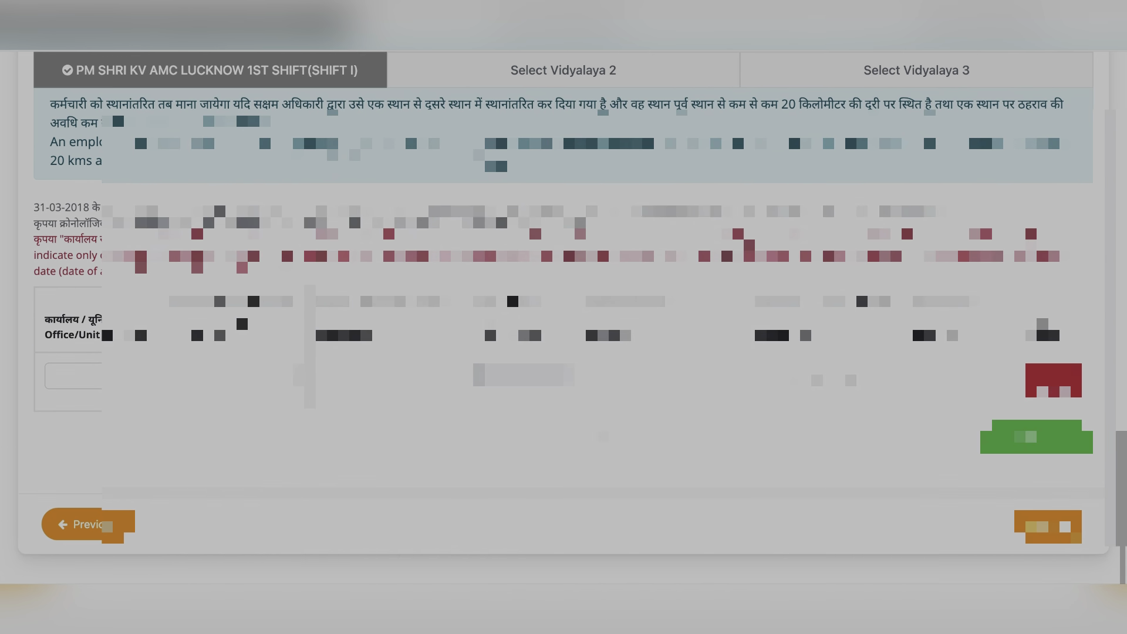
Step: Enter NA in the Office/Unit field after Next flags it as missing
left_click(68, 376)
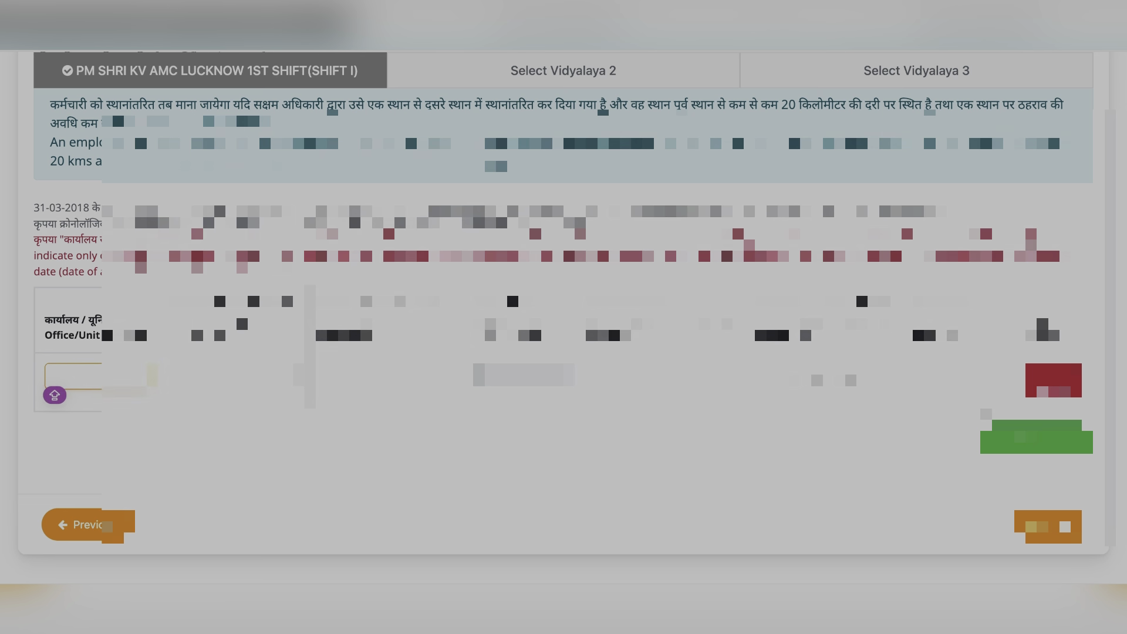
left_click(1048, 526)
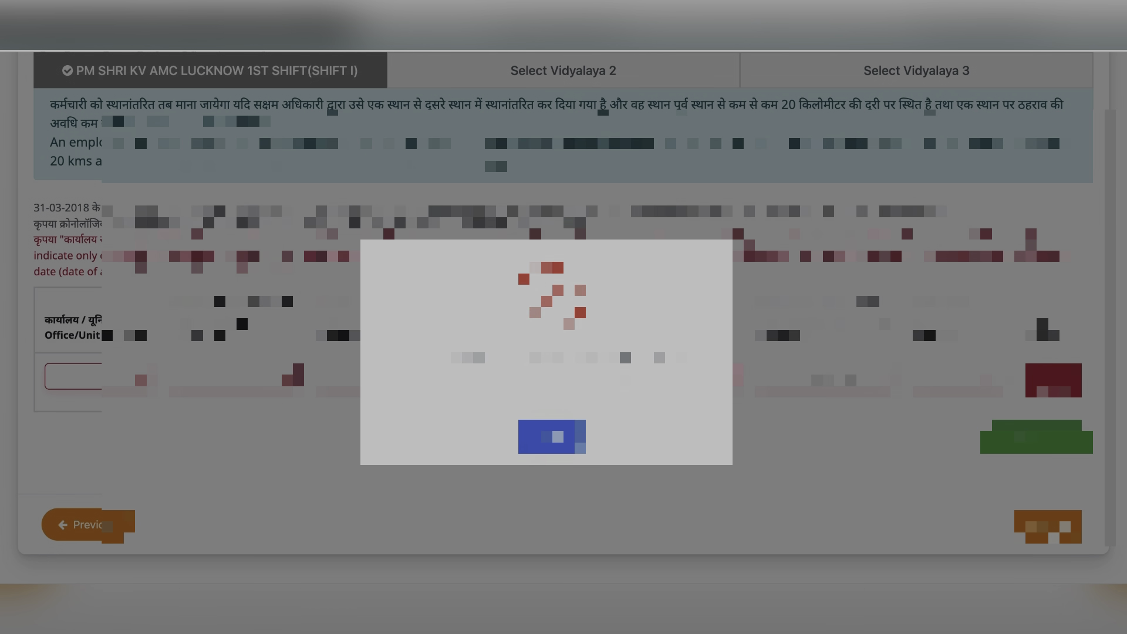
left_click(579, 440)
scroll(411, 402, "up", 3)
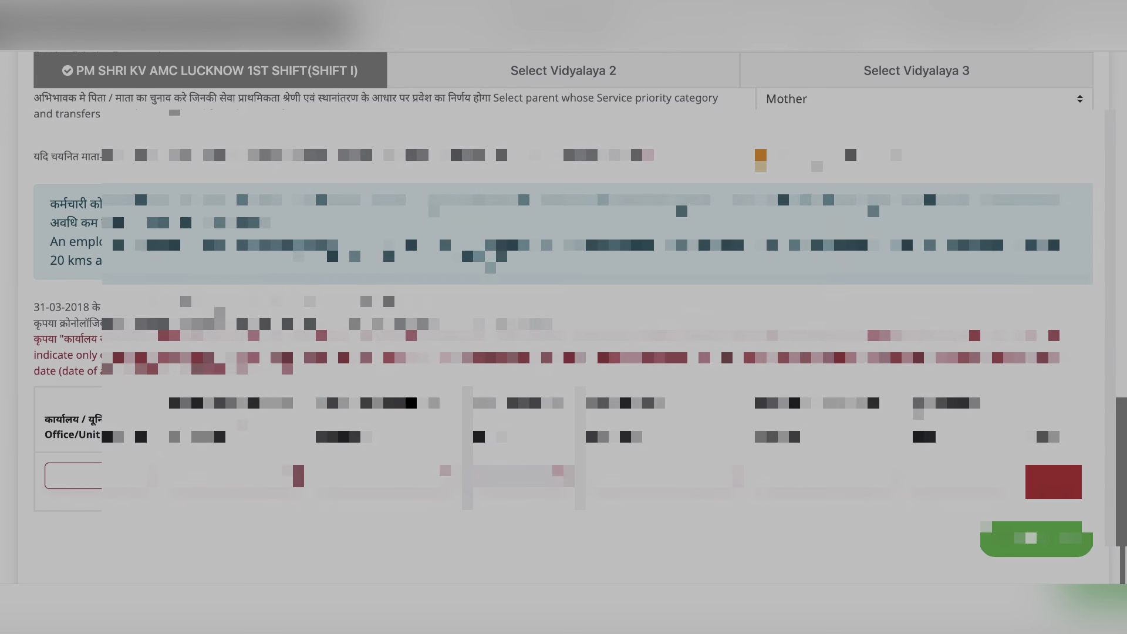
scroll(71, 453, "down", 1)
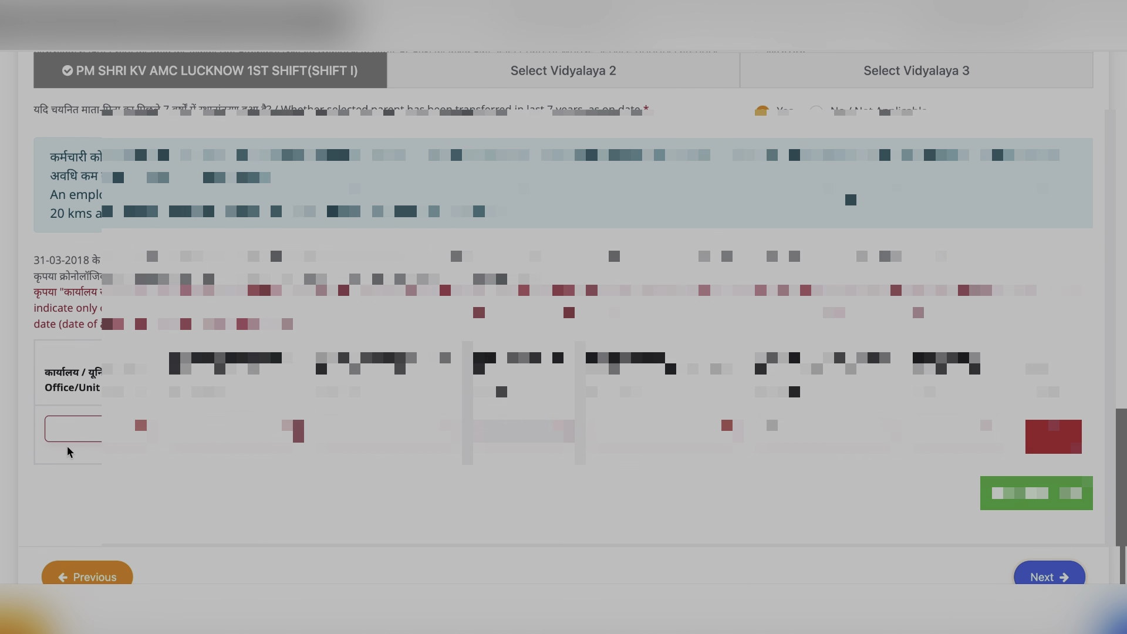
left_click(56, 438)
type("NA")
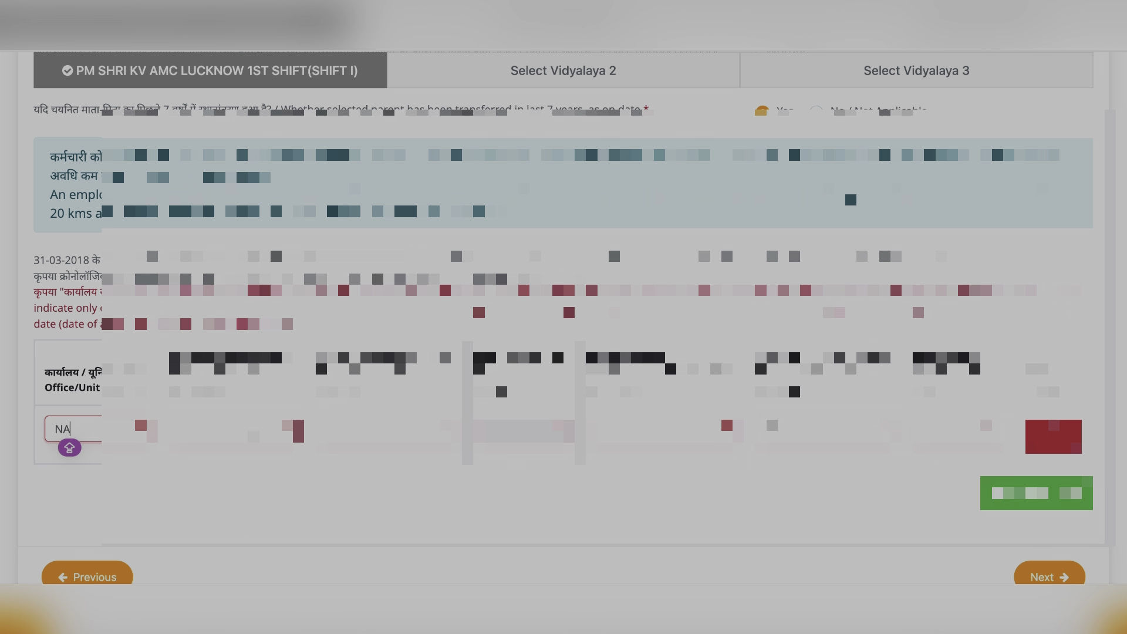
Step: Try several from and to dates, dismissing each date error alert
left_click(254, 436)
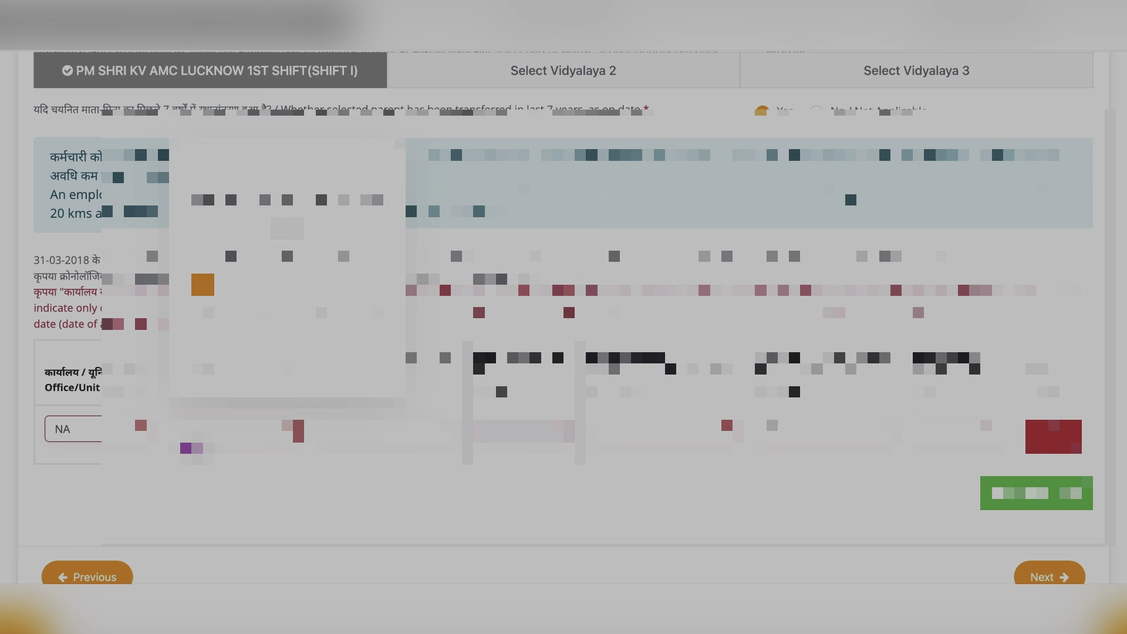
left_click(287, 256)
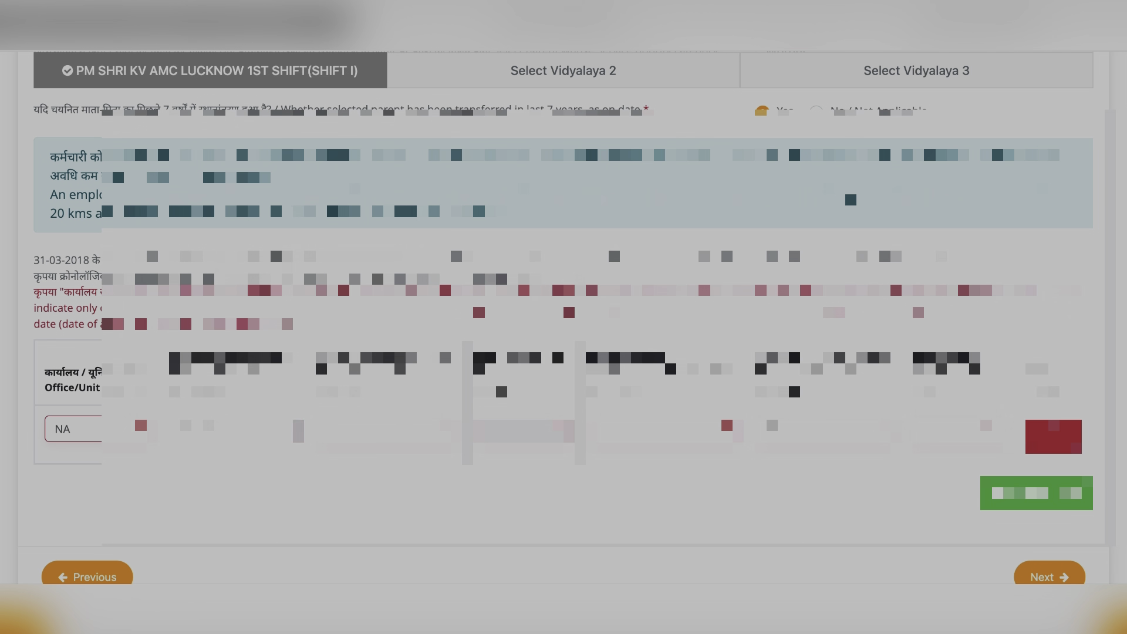
left_click(371, 432)
left_click(354, 268)
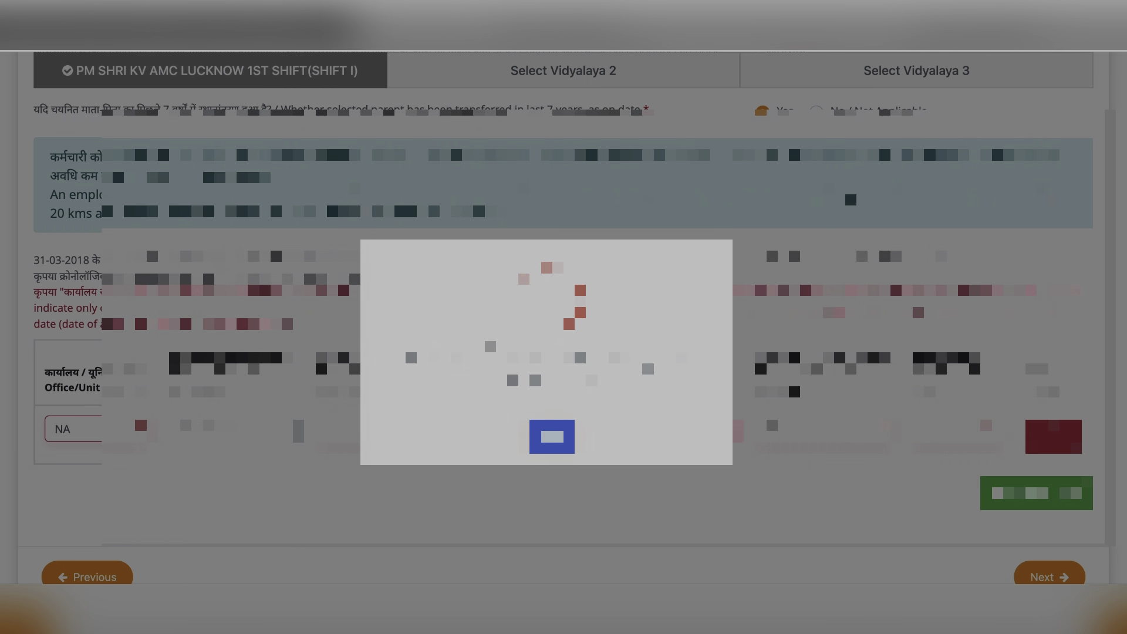
left_click(555, 434)
left_click(400, 432)
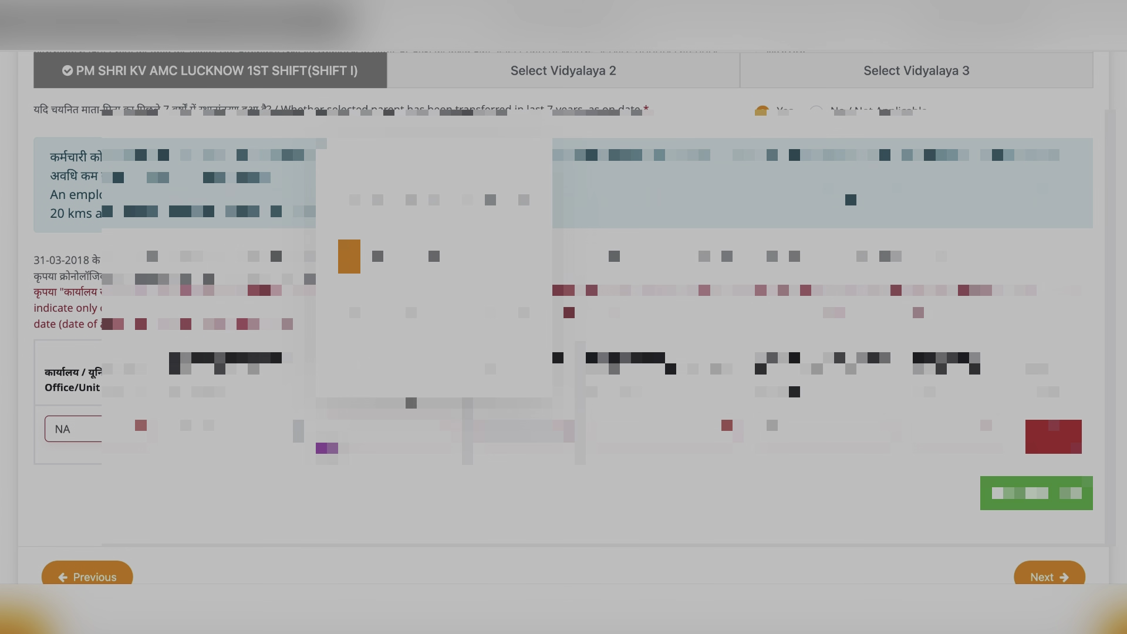
left_click(350, 172)
left_click(350, 172)
left_click(350, 172)
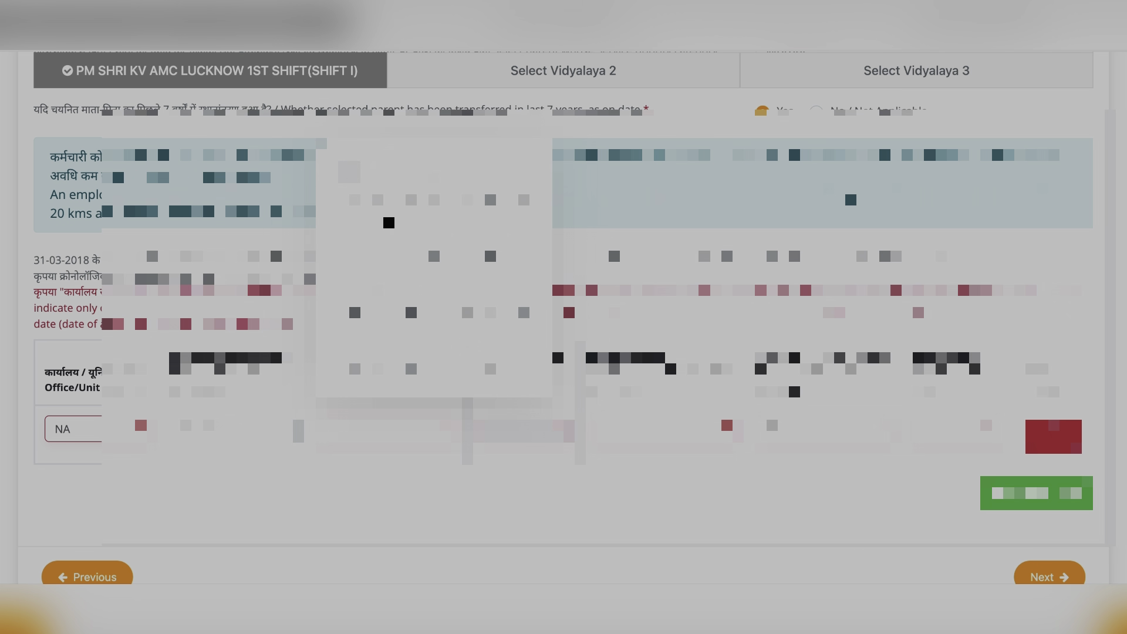
left_click(443, 263)
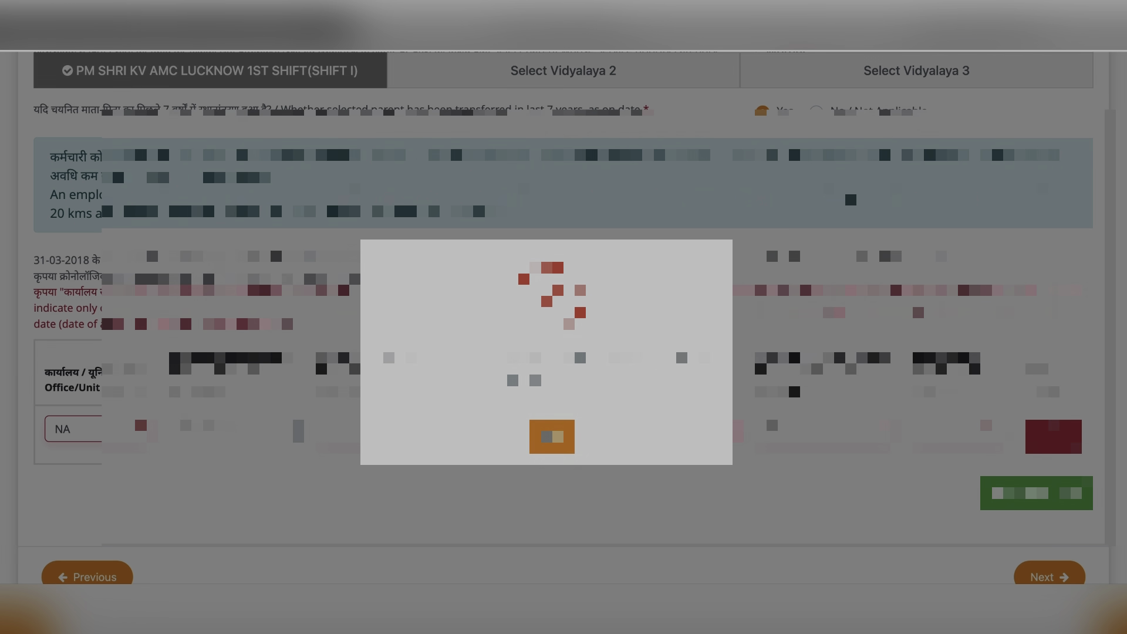
left_click(552, 436)
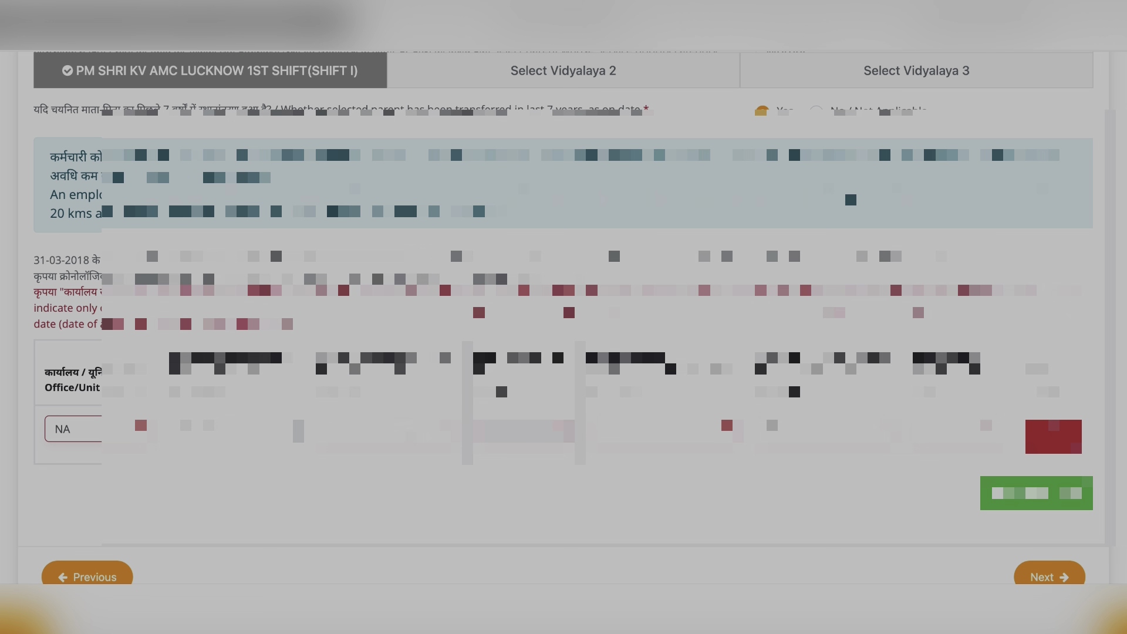
left_click(400, 432)
left_click(519, 172)
left_click(519, 172)
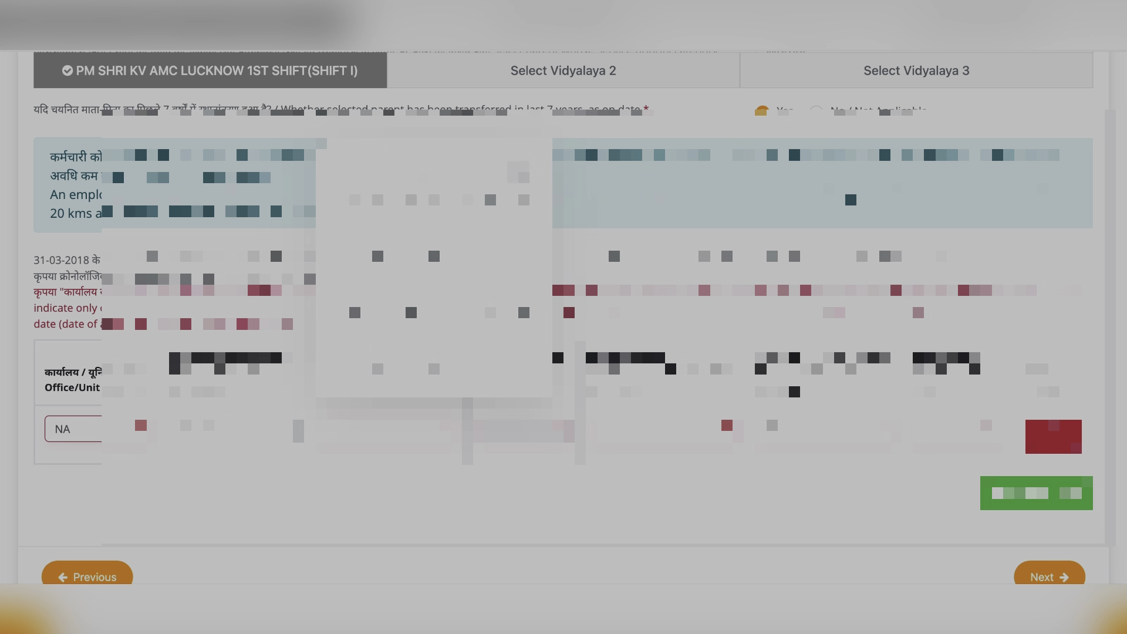
left_click(519, 173)
left_click(519, 173)
left_click(353, 175)
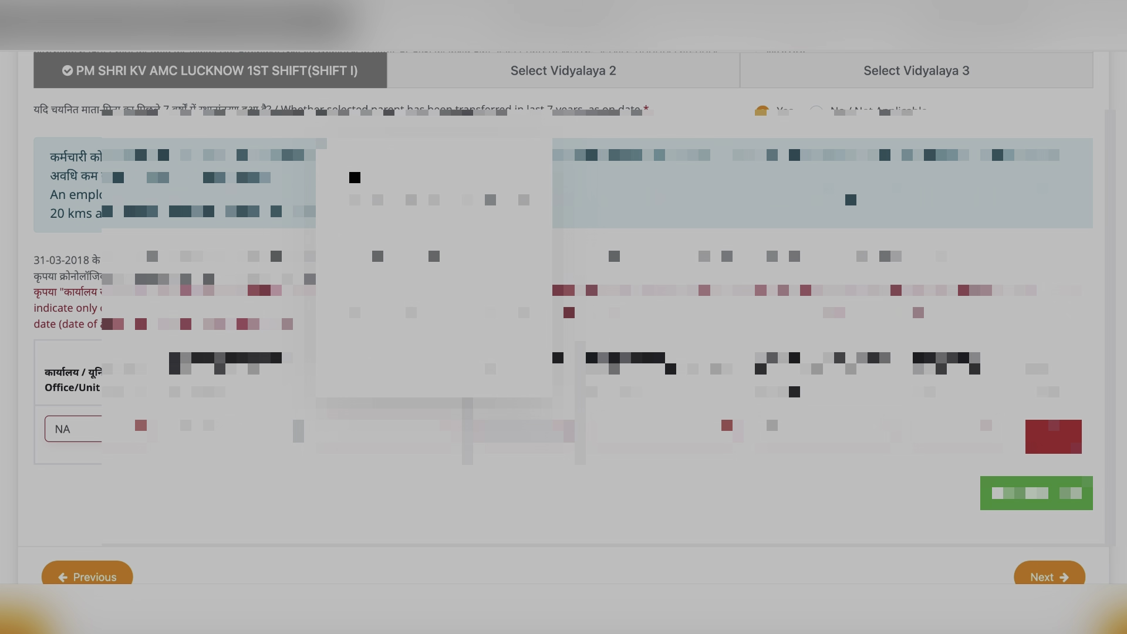
left_click(411, 268)
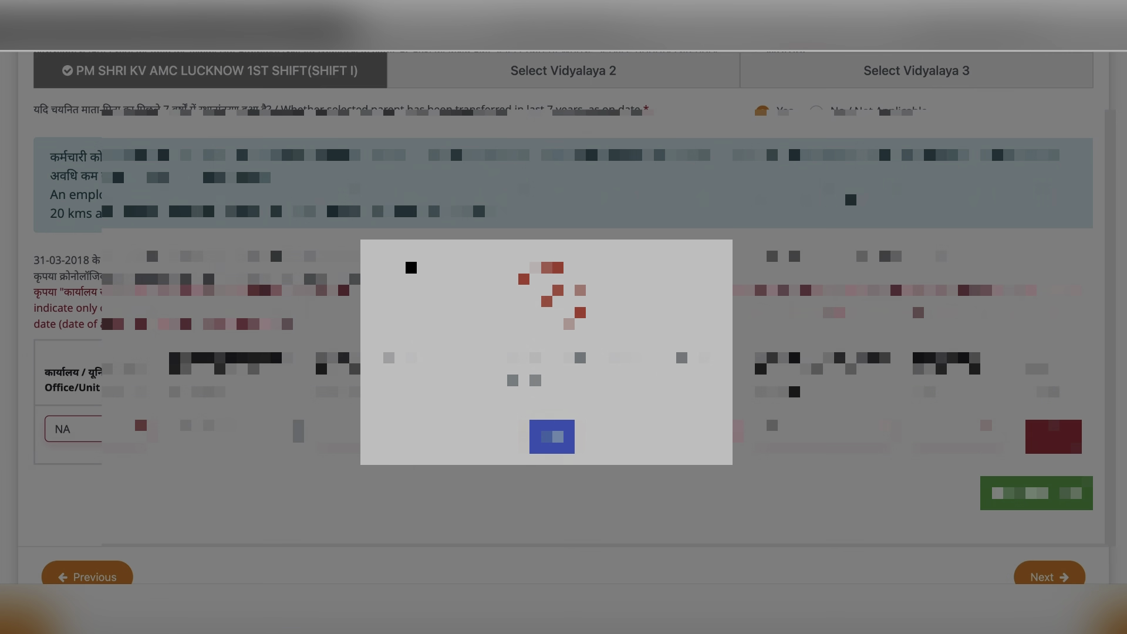
left_click(552, 436)
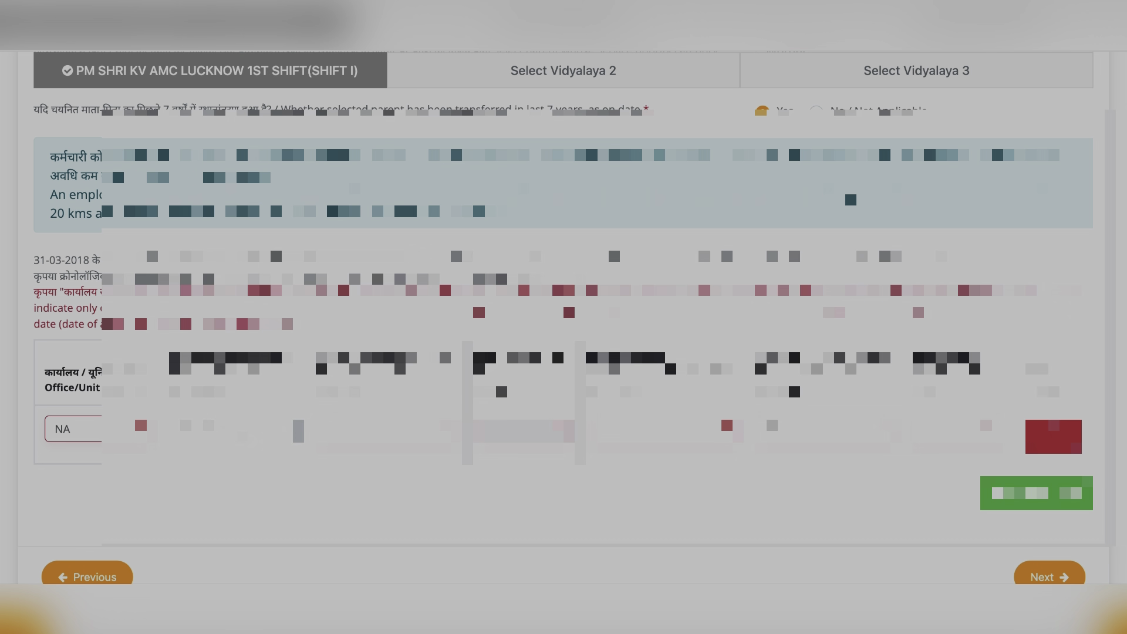
Step: Move the from date several months earlier and pick an accepted to date
left_click(298, 430)
left_click(207, 176)
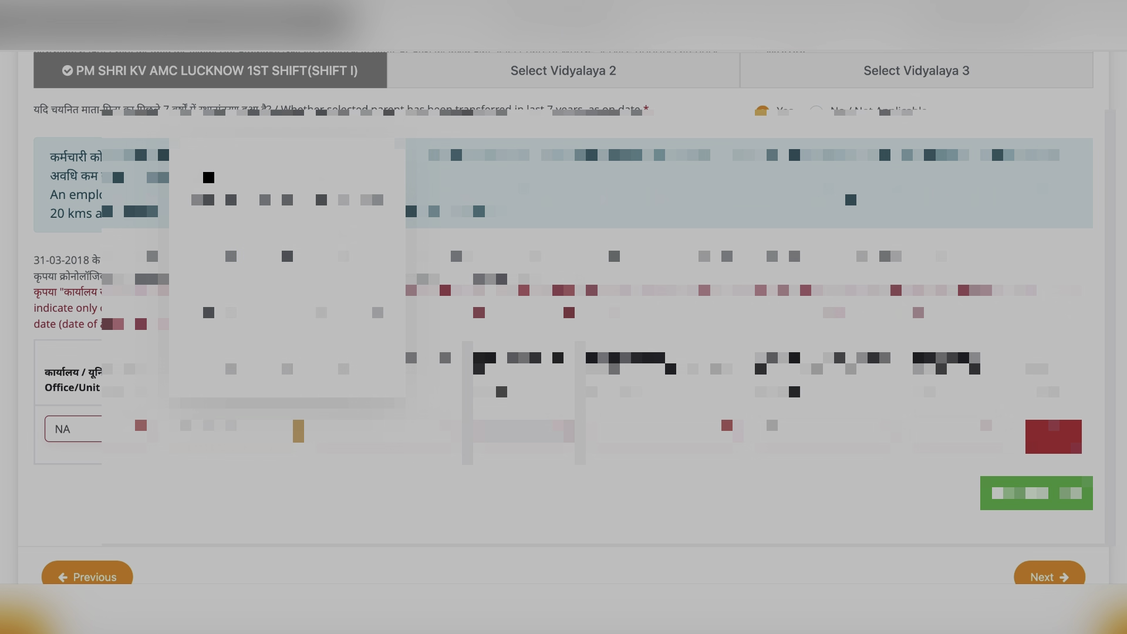
left_click(207, 176)
left_click(206, 176)
left_click(206, 175)
left_click(206, 175)
left_click(207, 176)
left_click(208, 176)
left_click(208, 176)
left_click(208, 176)
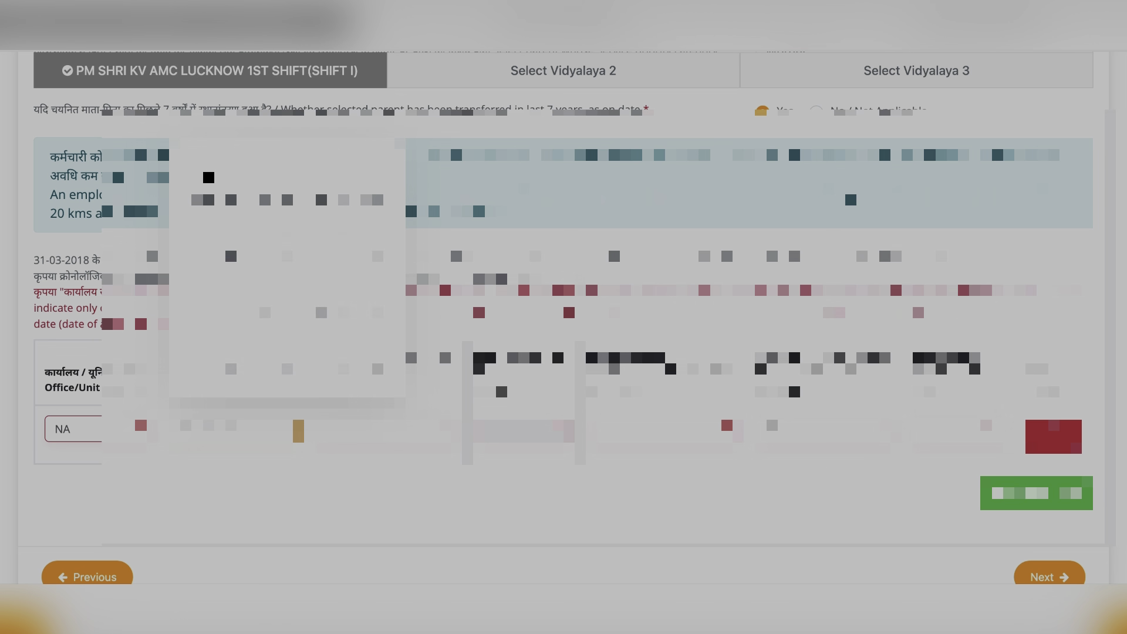
left_click(208, 176)
left_click(287, 264)
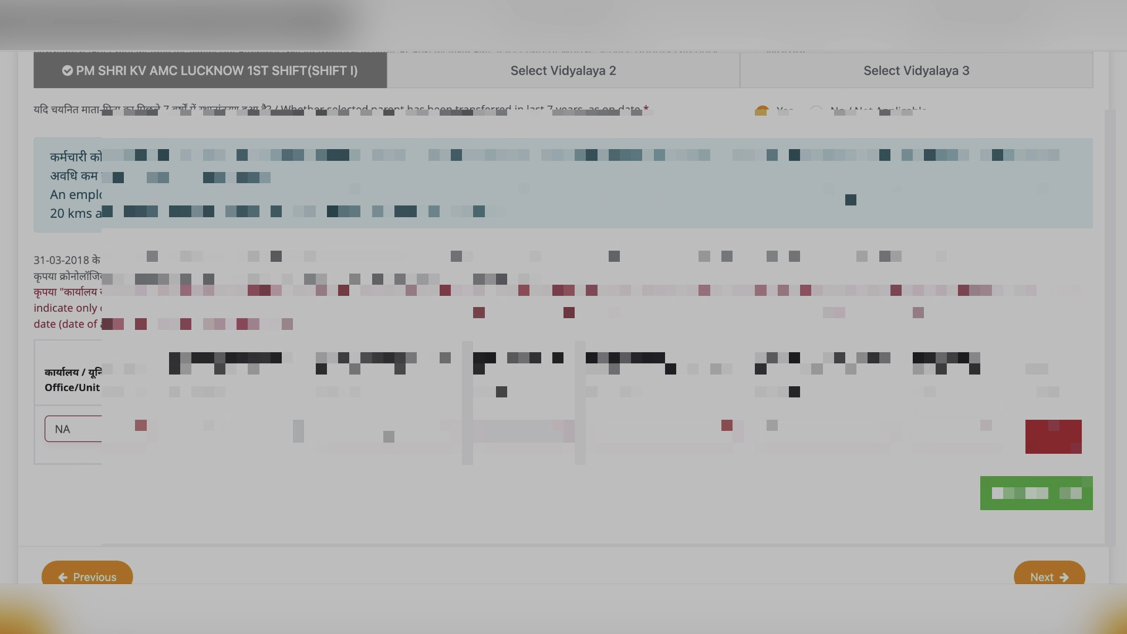
left_click(423, 436)
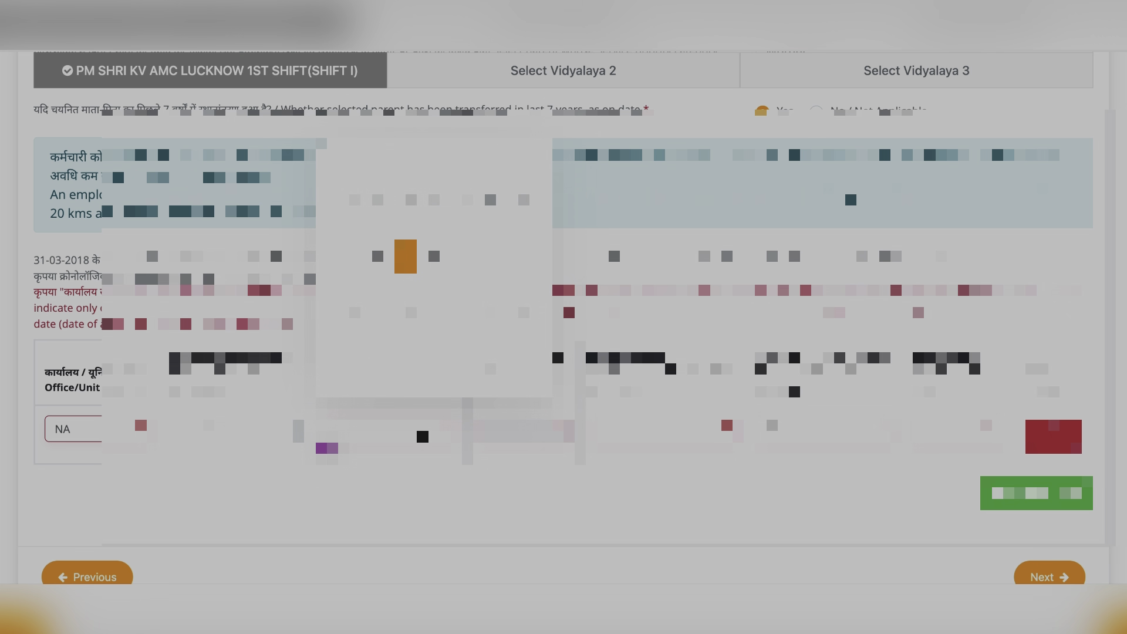
left_click(405, 256)
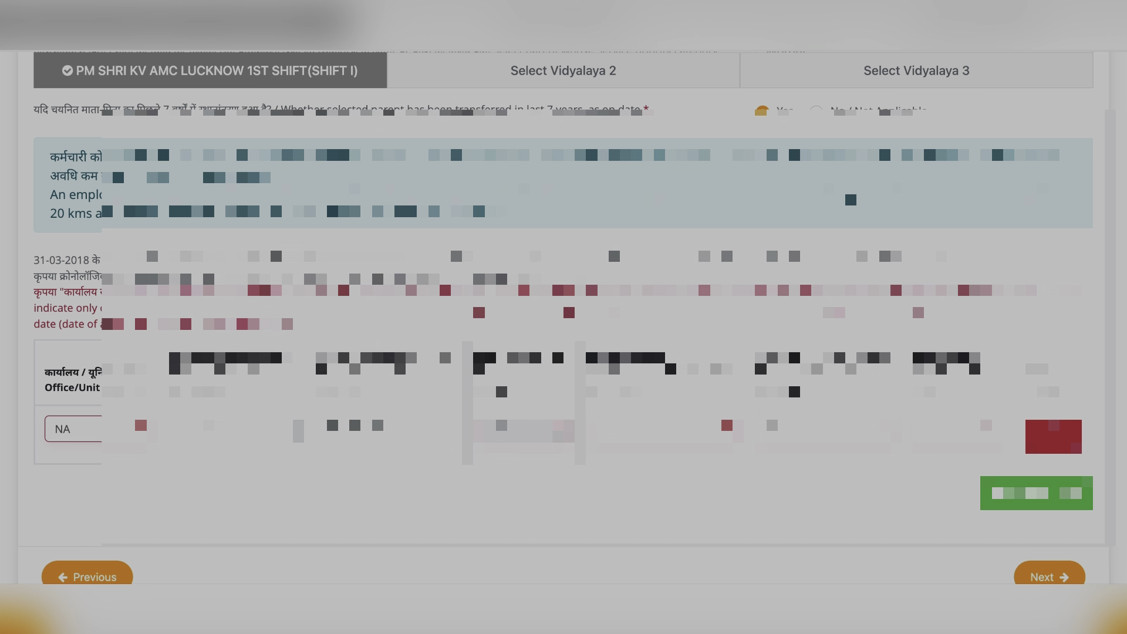
Step: Enter N in the next field of the transfer row
left_click(692, 437)
type("N")
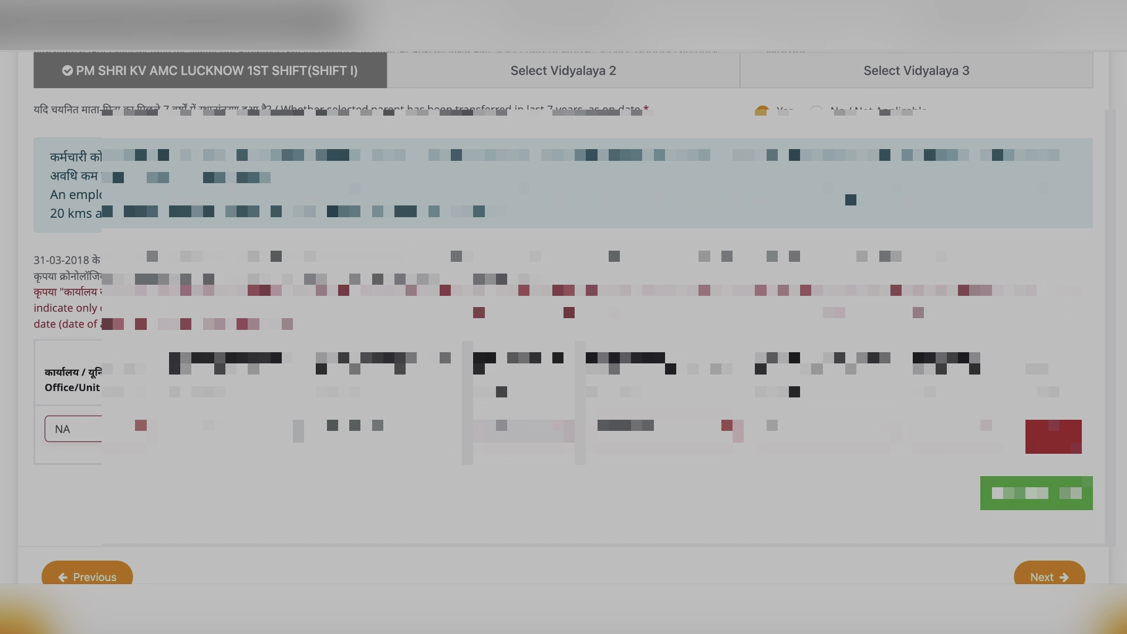
left_click(806, 436)
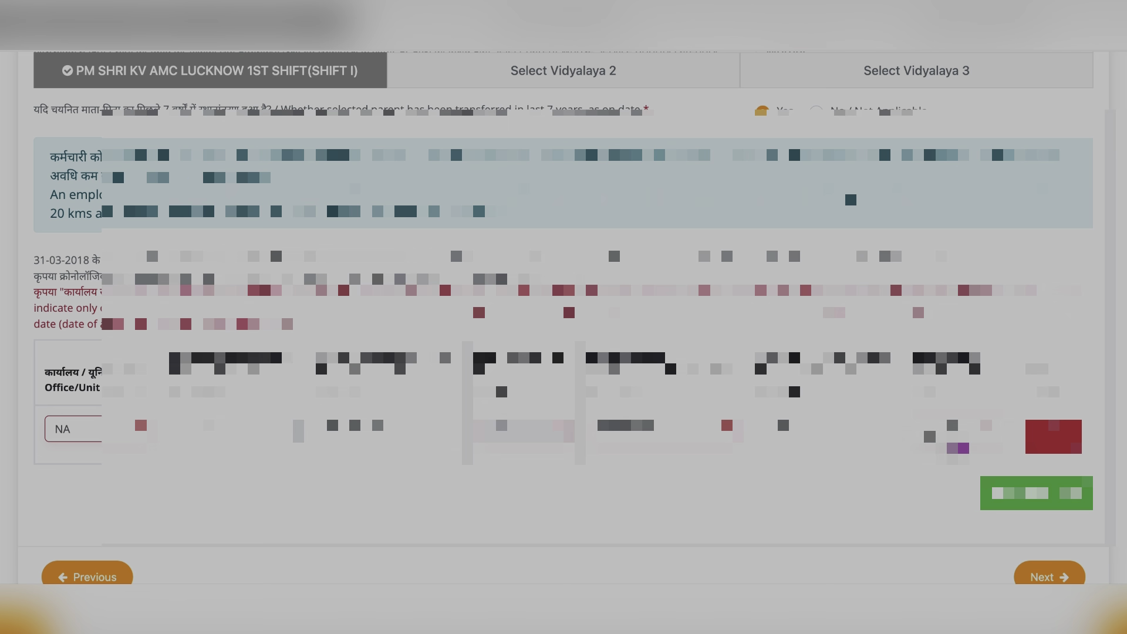
Step: Scroll through the Upload Documents page listing birth proof and passport photo rows
scroll(564, 317, "down", 1)
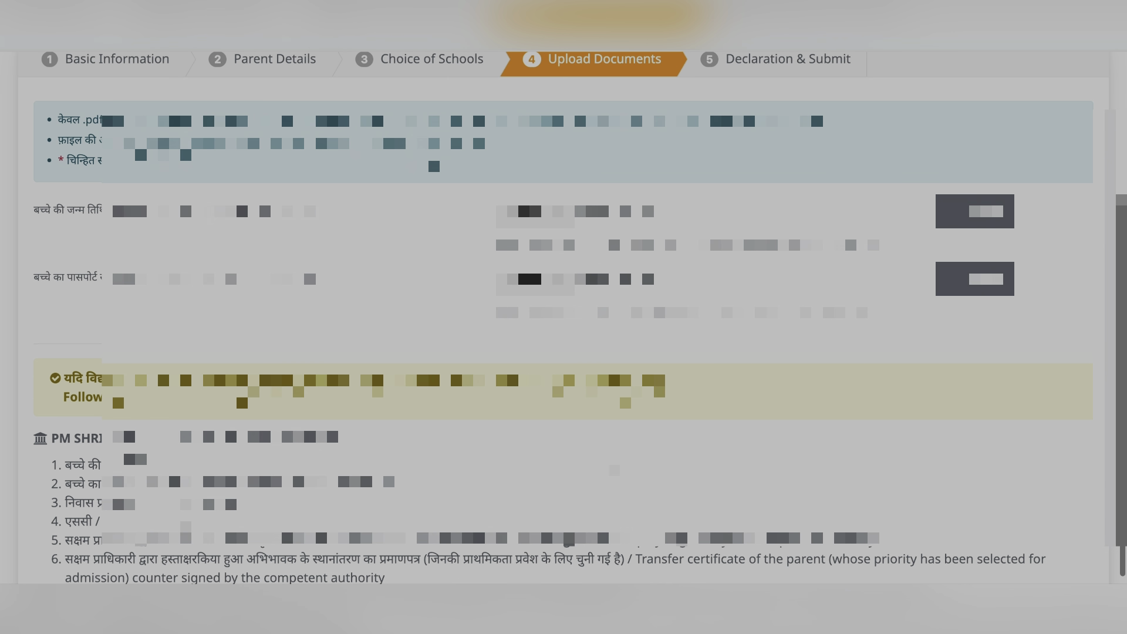
scroll(614, 464, "up", 1)
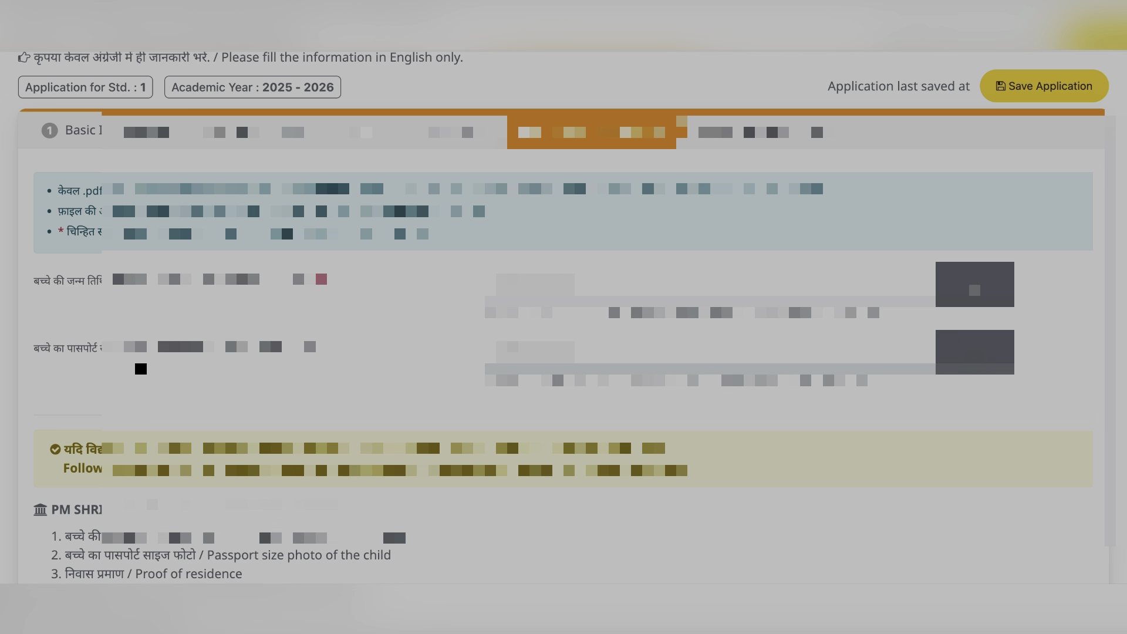
scroll(343, 380, "down", 4)
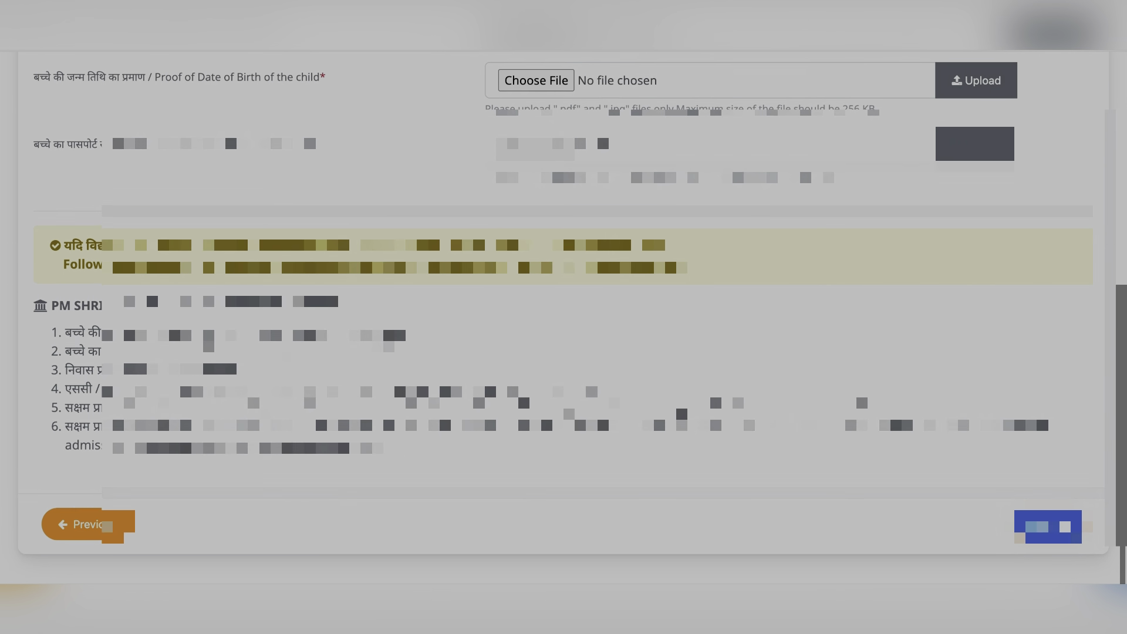
scroll(564, 317, "up", 5)
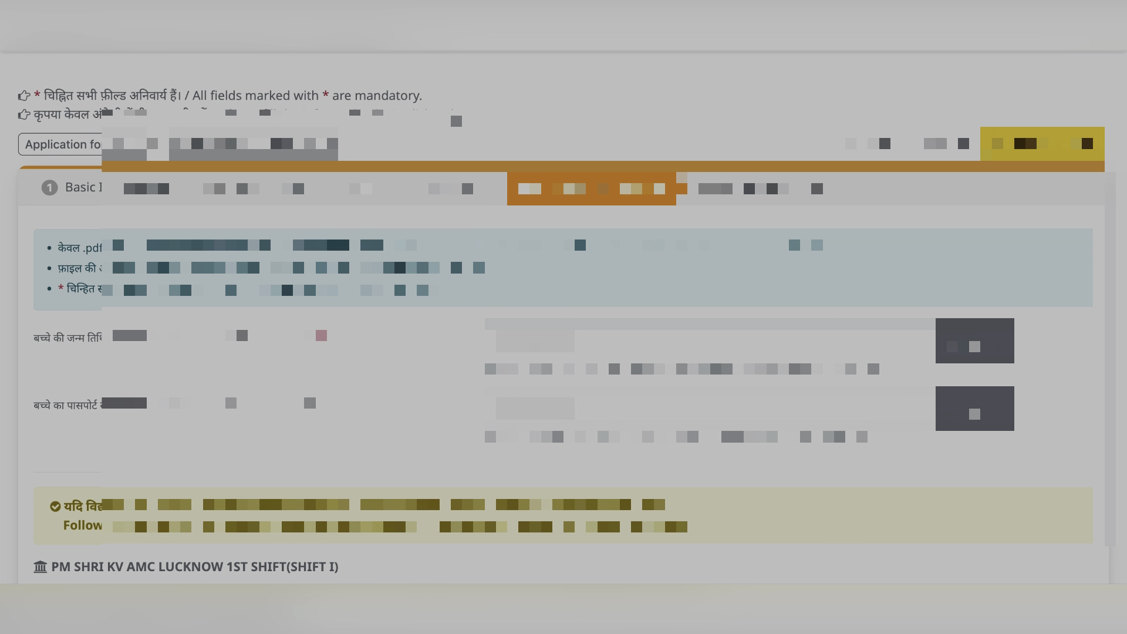
scroll(564, 317, "down", 1)
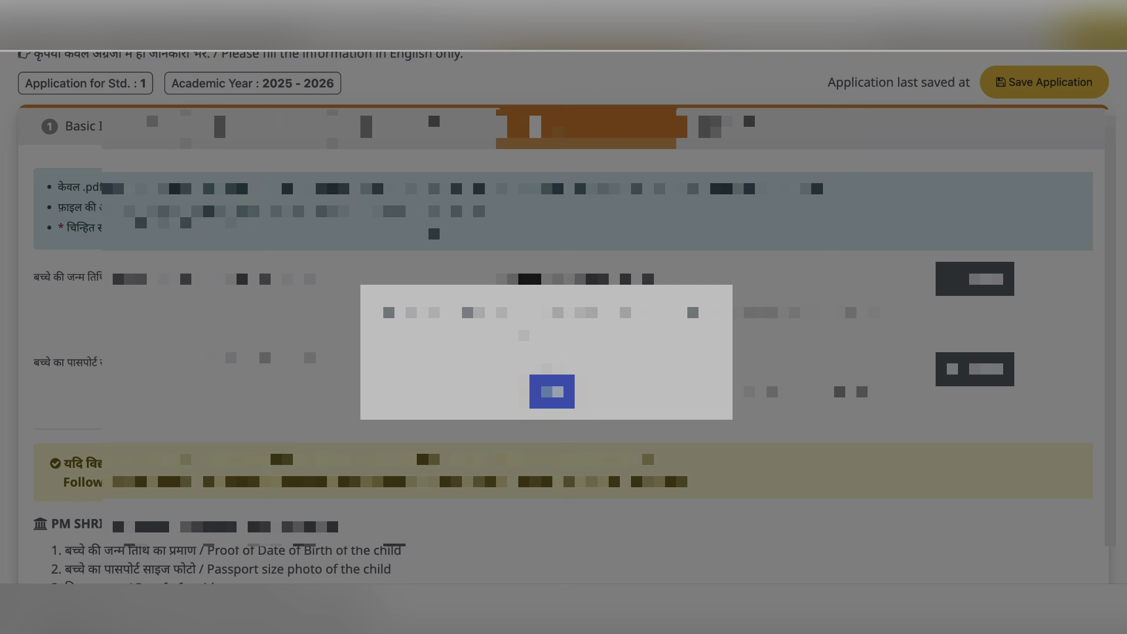
Step: Attach files to the birth-date proof and passport photo rows
left_click(551, 390)
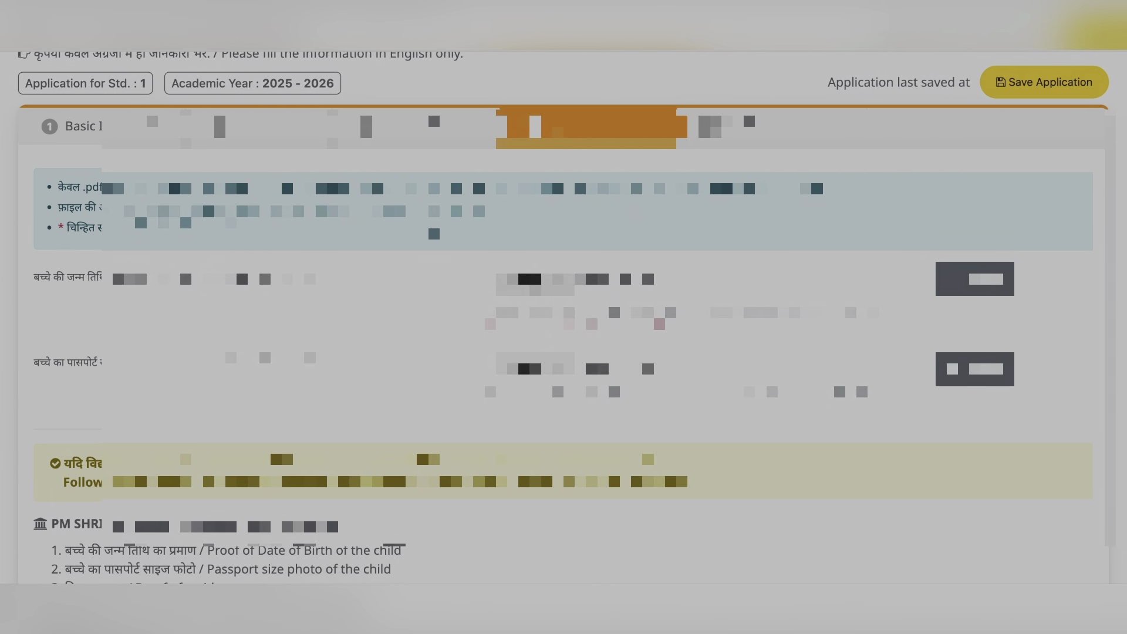
left_click(534, 285)
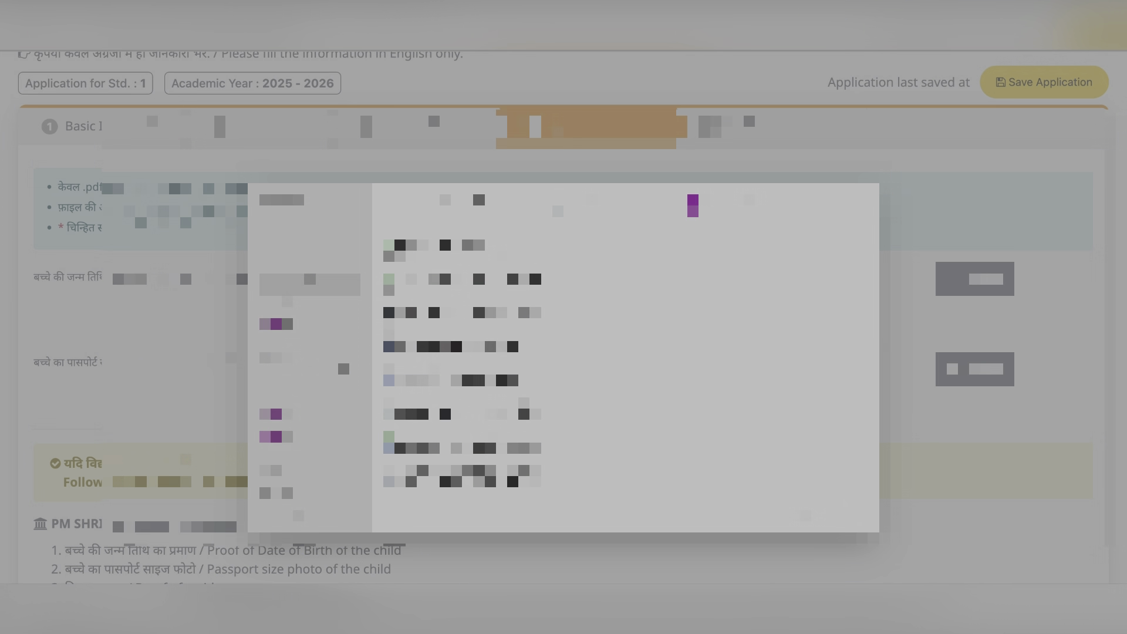
left_click(434, 364)
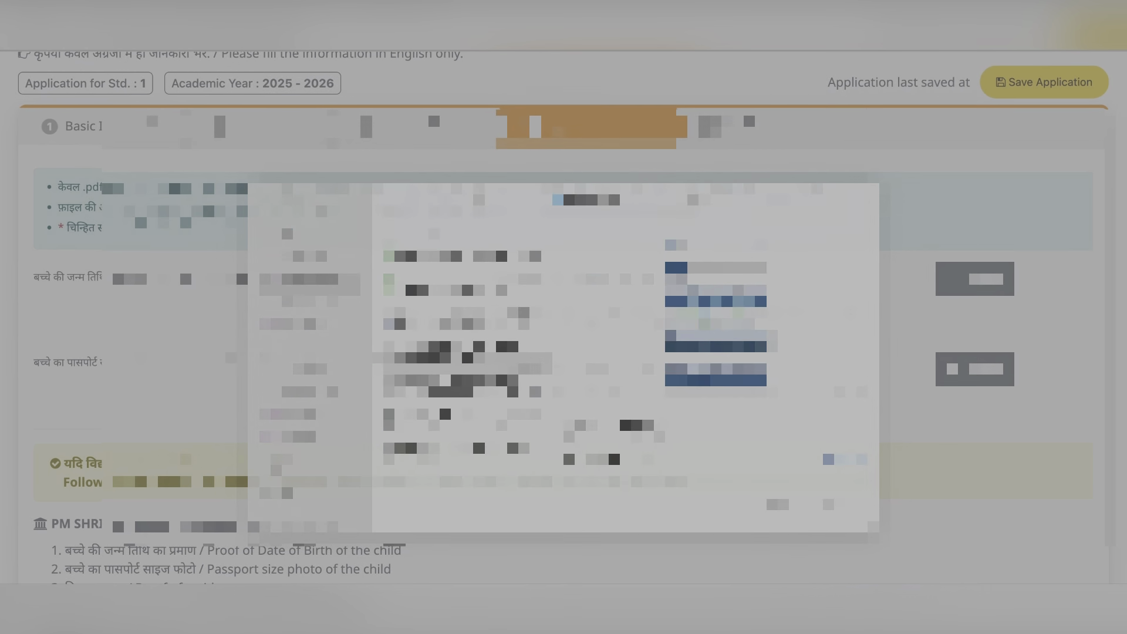
left_click(828, 511)
left_click(535, 368)
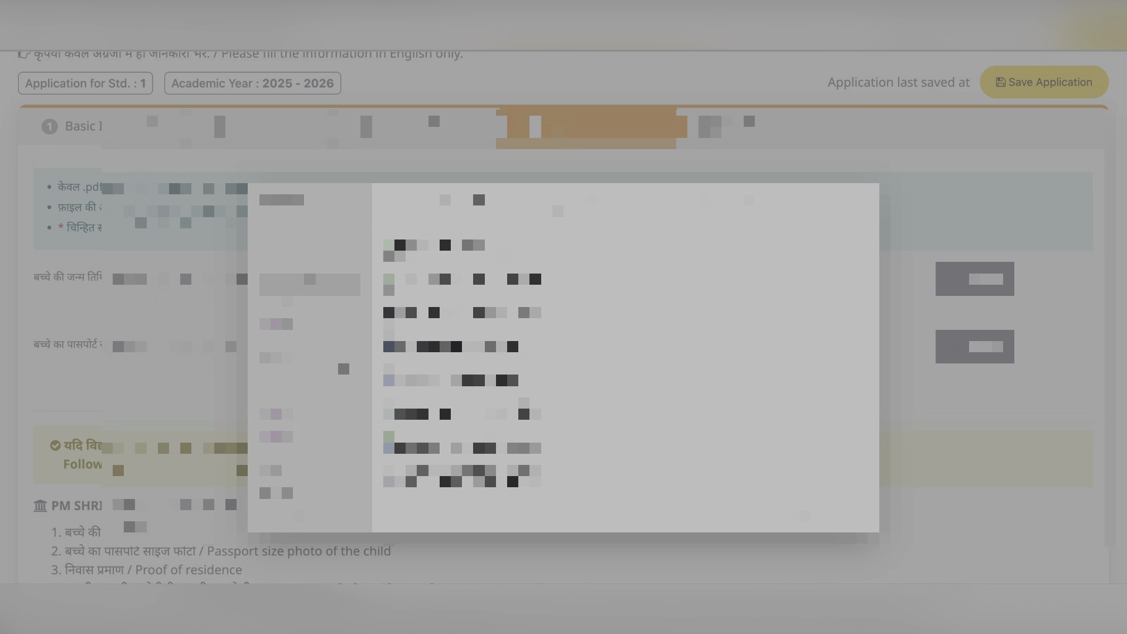
left_click(461, 313)
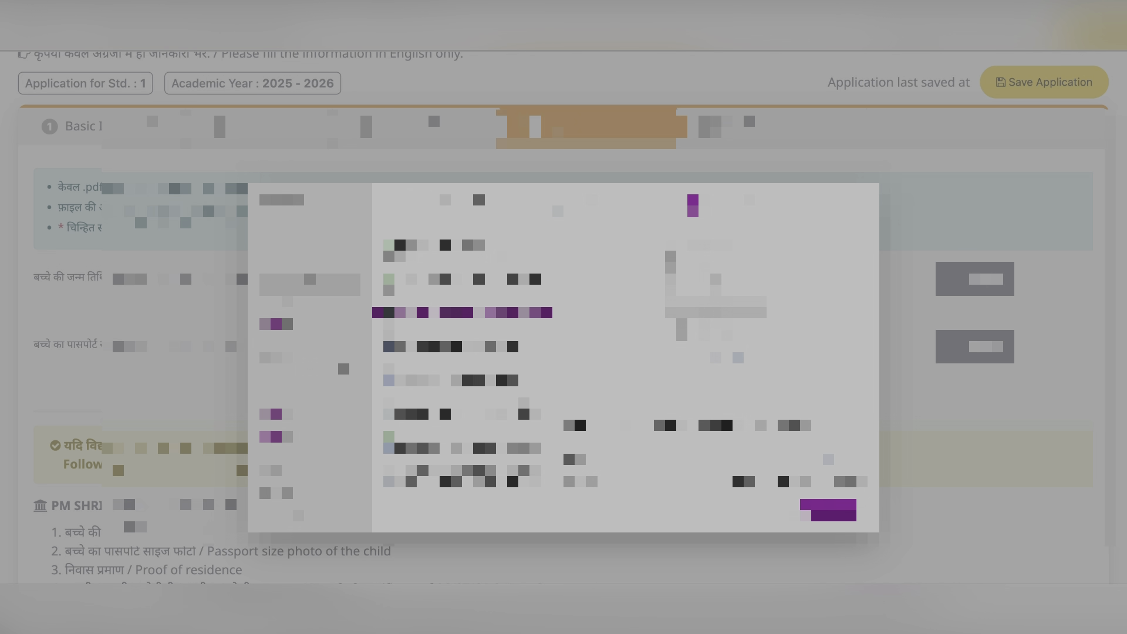
left_click(828, 510)
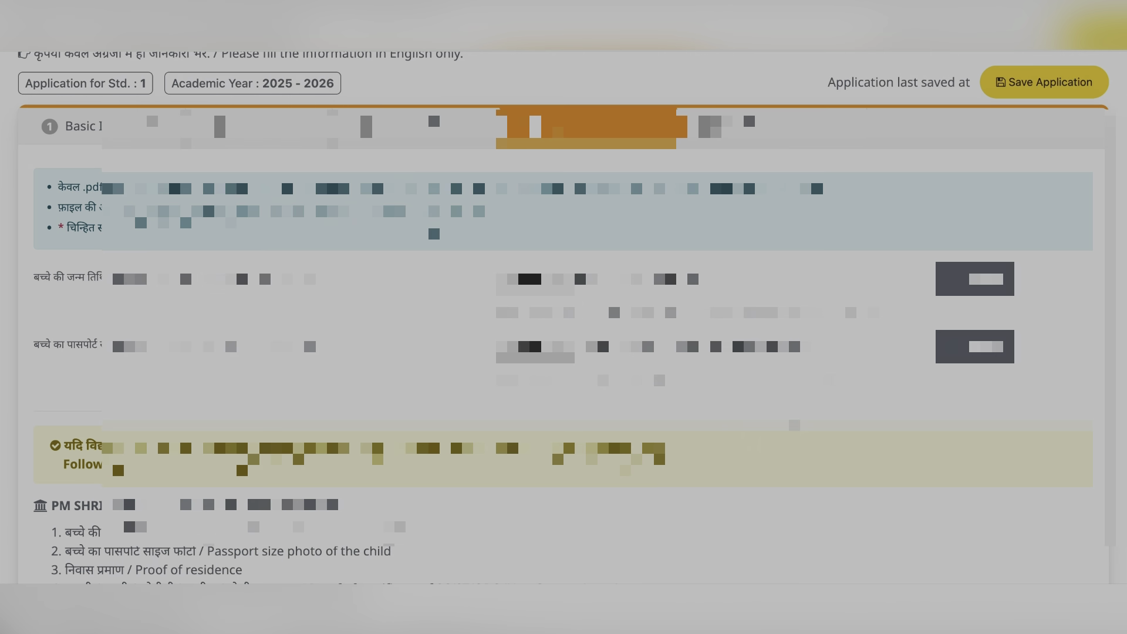
Step: Press Next to upload the birth proof, then upload the passport photo and acknowledge
scroll(794, 482, "down", 5)
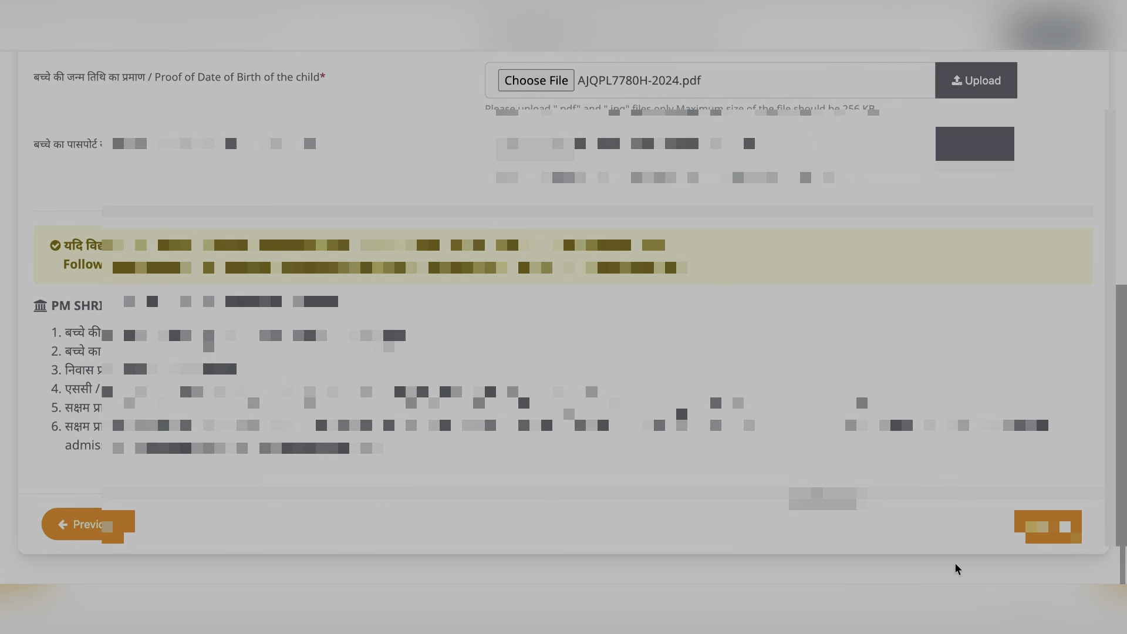
left_click(1048, 523)
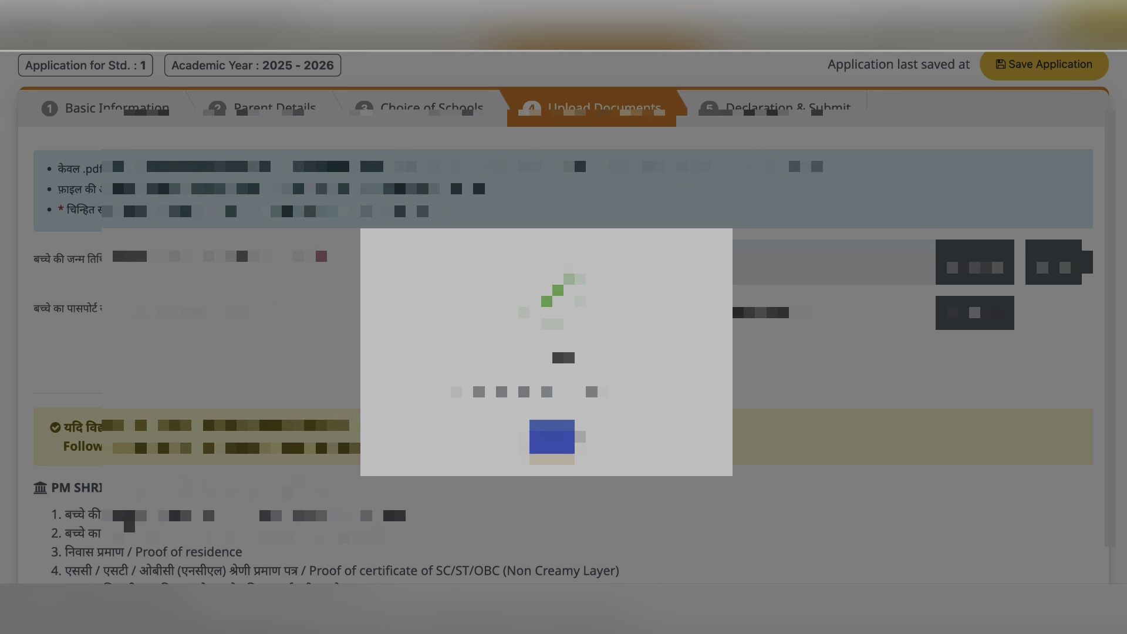
left_click(561, 443)
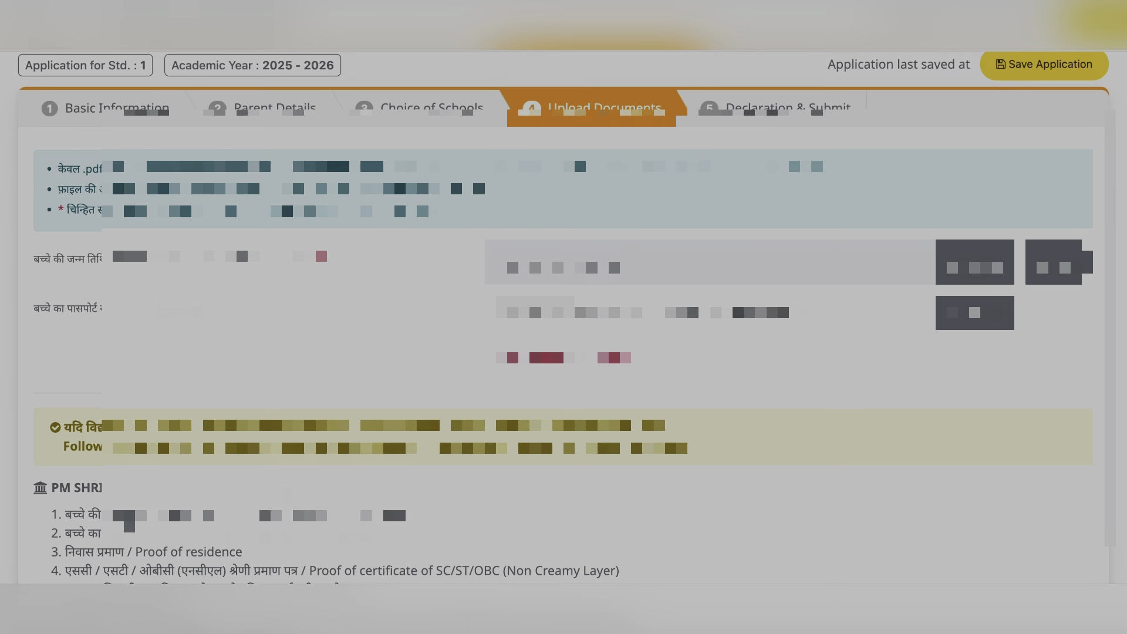
left_click(975, 320)
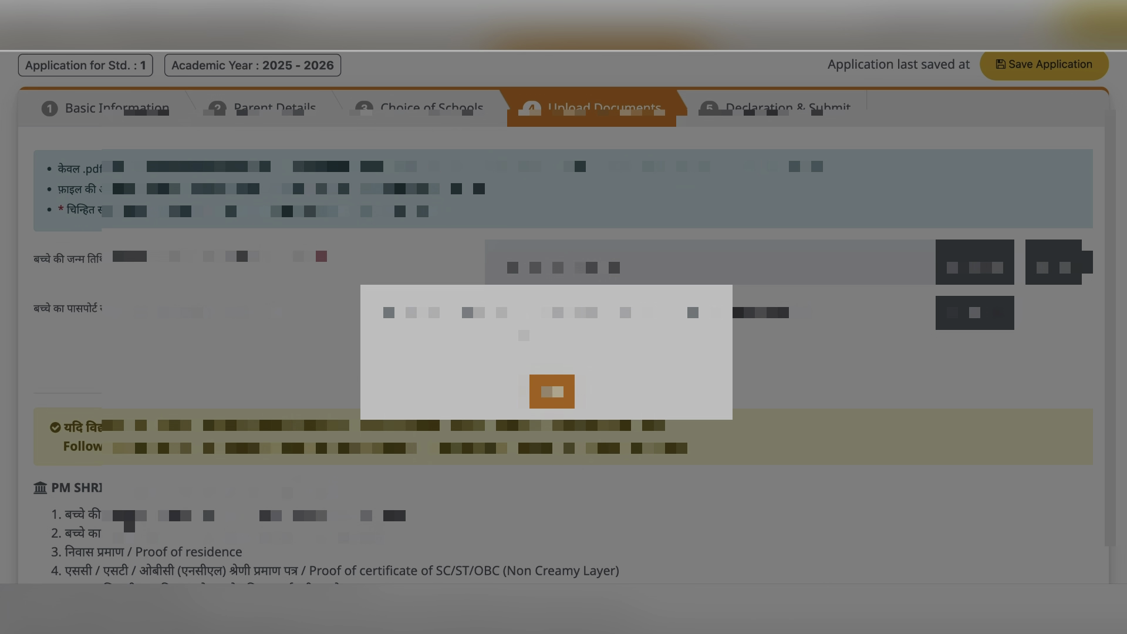
left_click(547, 391)
left_click(975, 312)
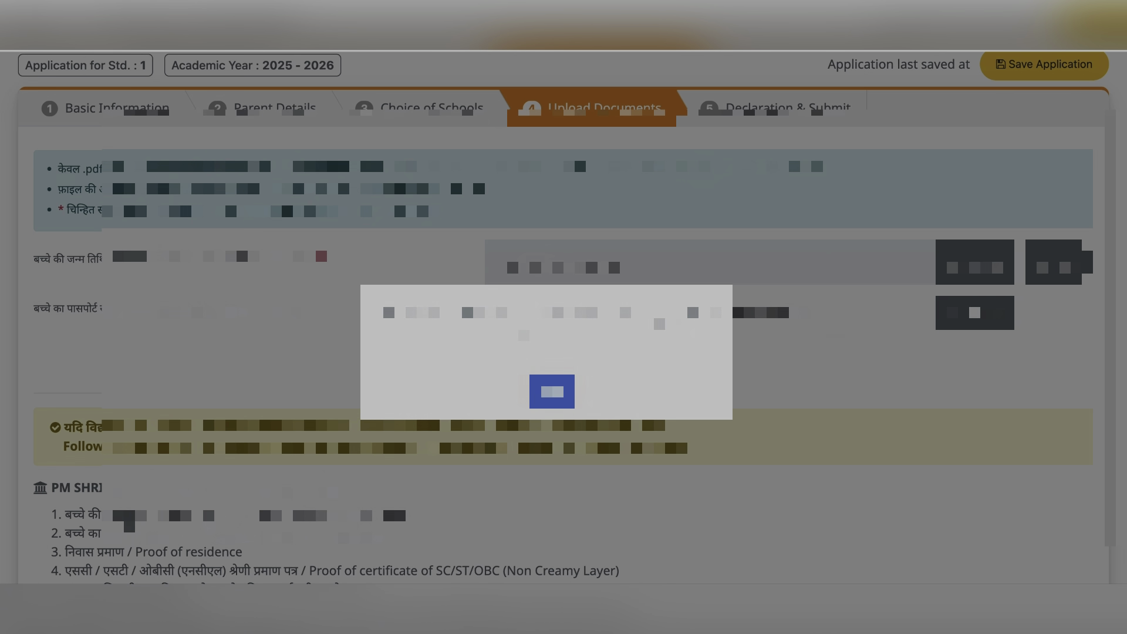
left_click(547, 392)
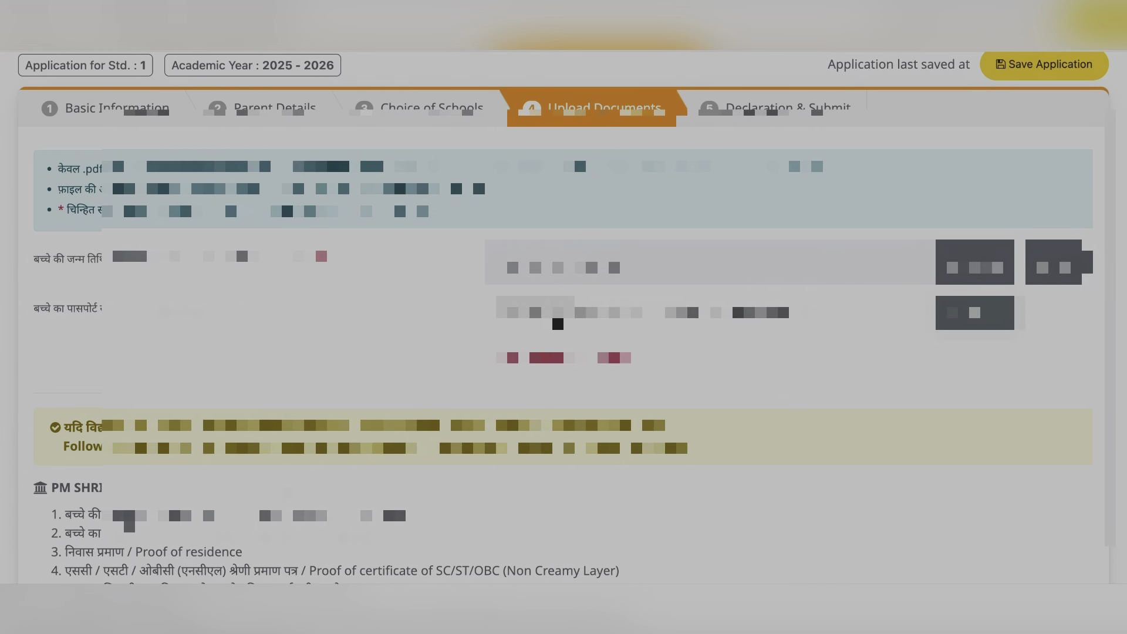
Step: Attach a replacement passport photo file and upload it
left_click(537, 311)
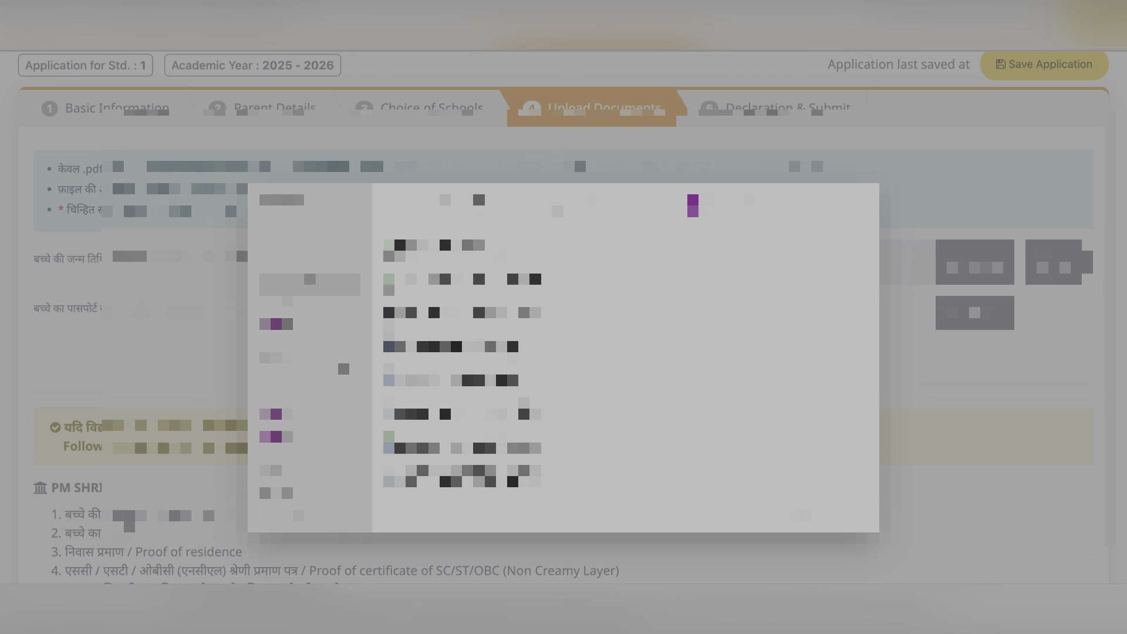
left_click(453, 381)
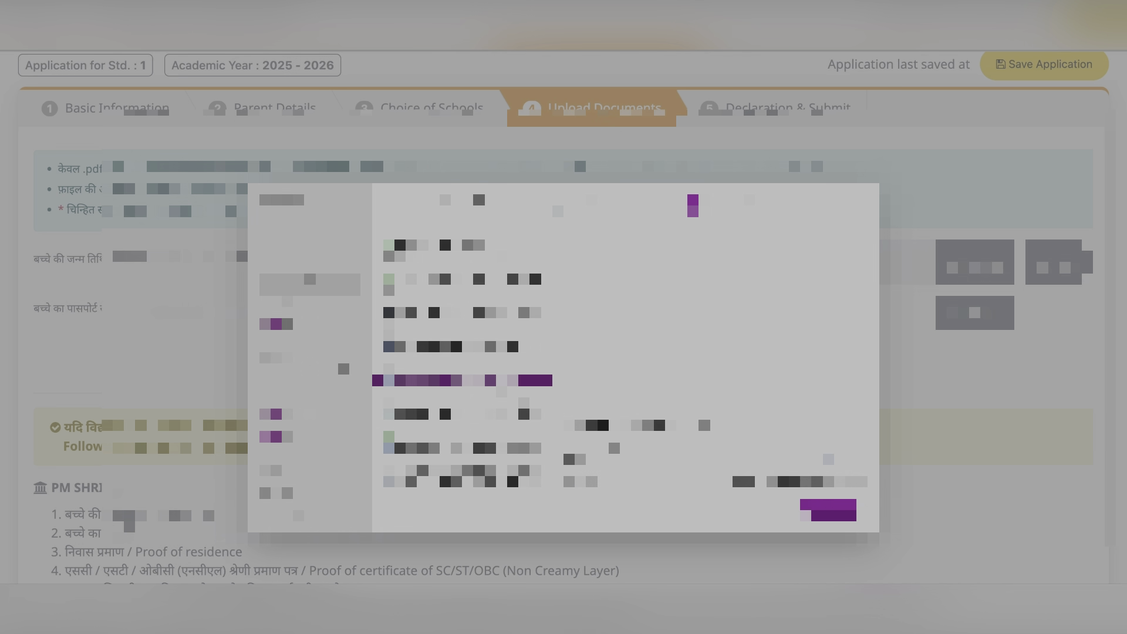
left_click(840, 505)
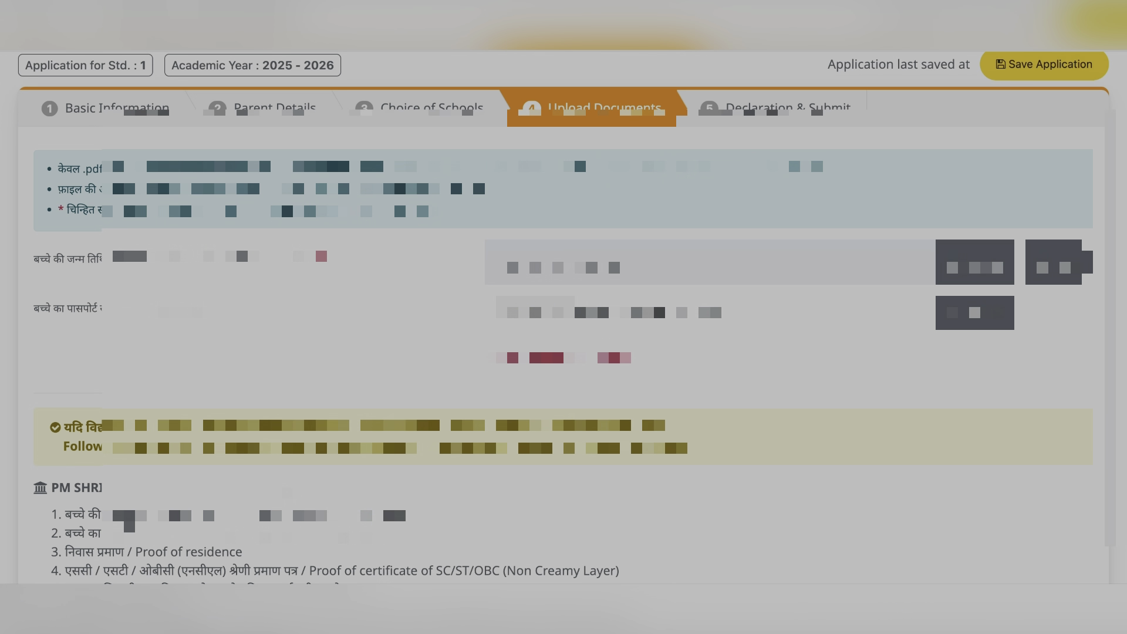
left_click(975, 312)
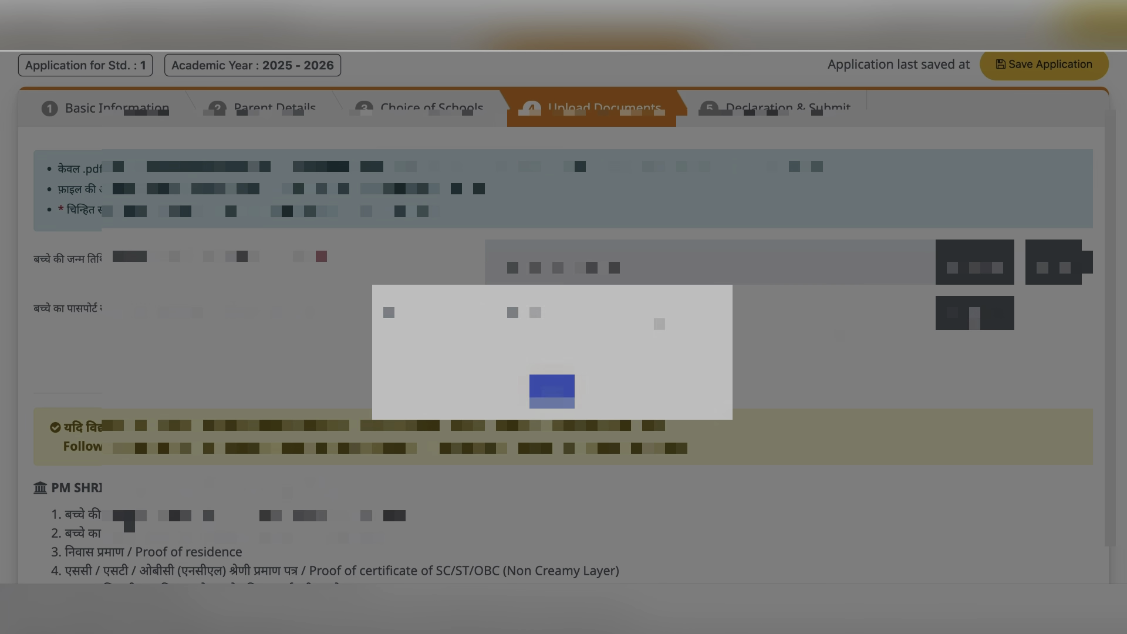
left_click(551, 393)
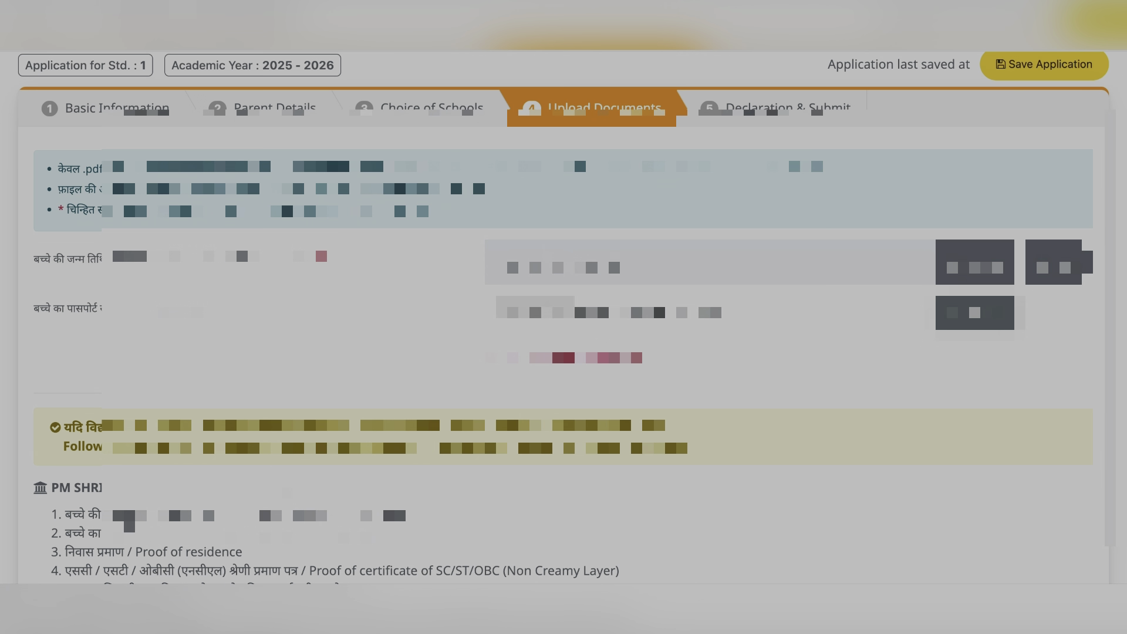
Step: Pick another child's photo from the file list and upload it
left_click(545, 310)
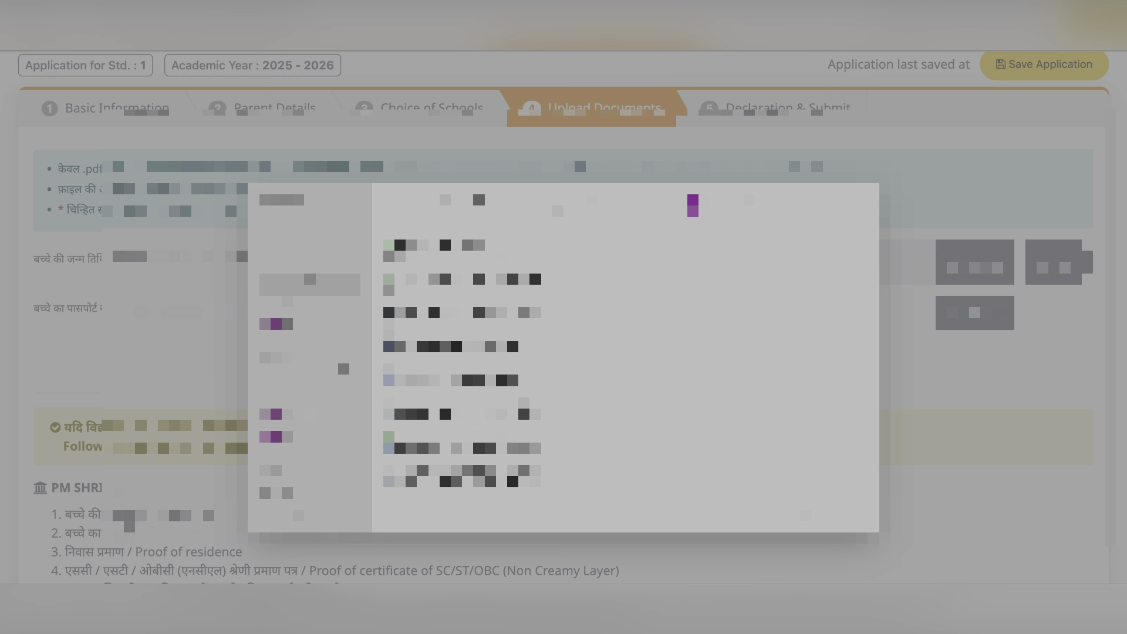
scroll(470, 352, "down", 10)
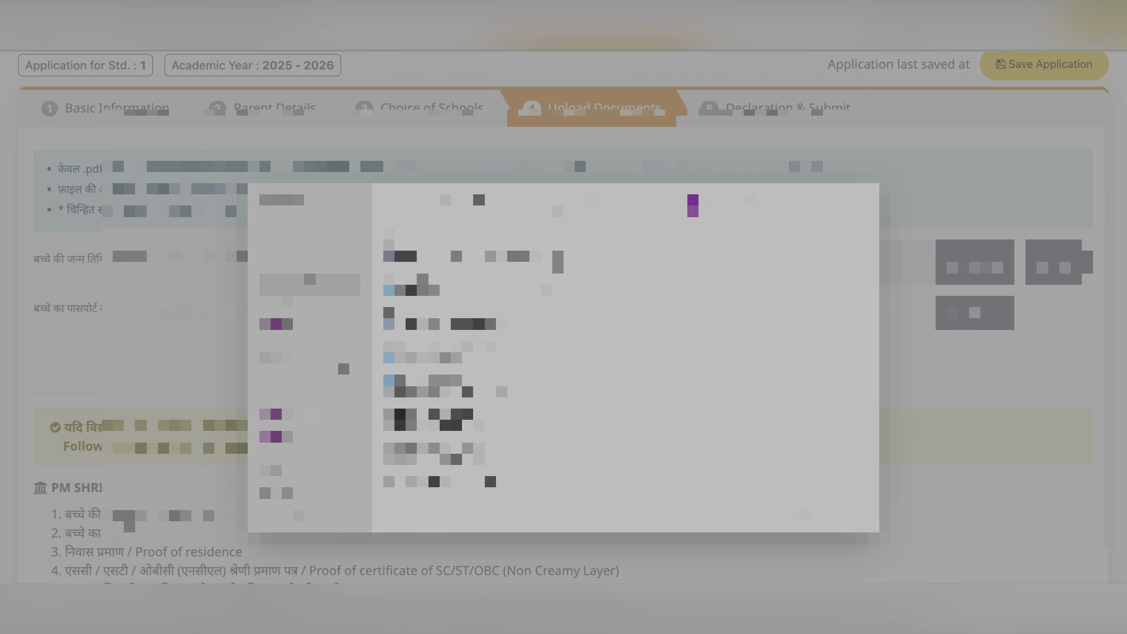
scroll(440, 352, "down", 10)
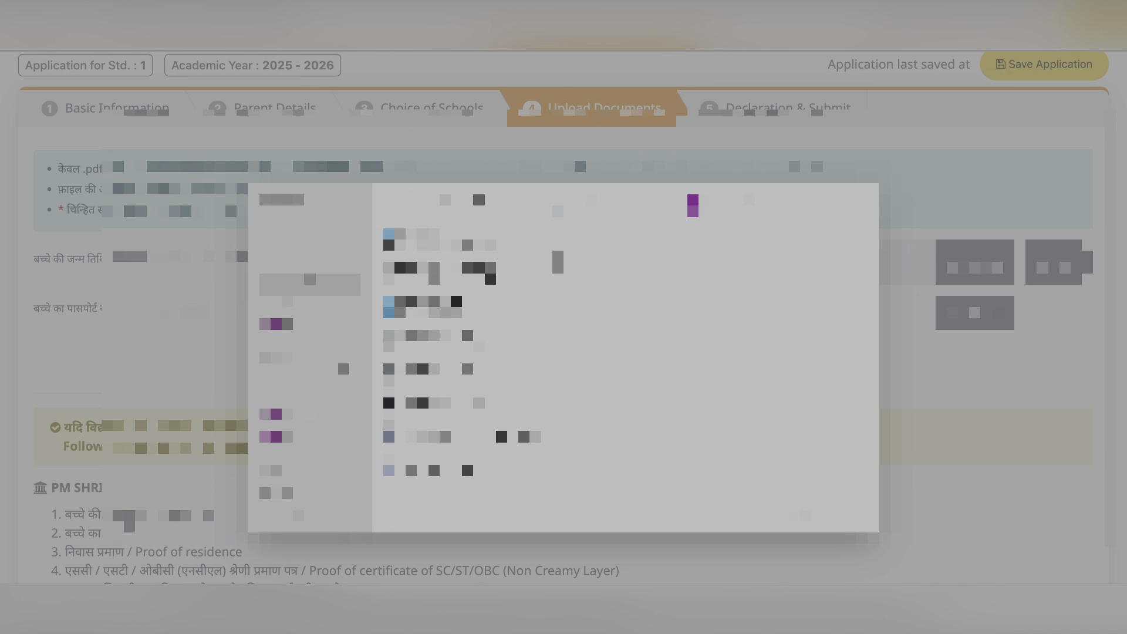
scroll(470, 353, "down", 3)
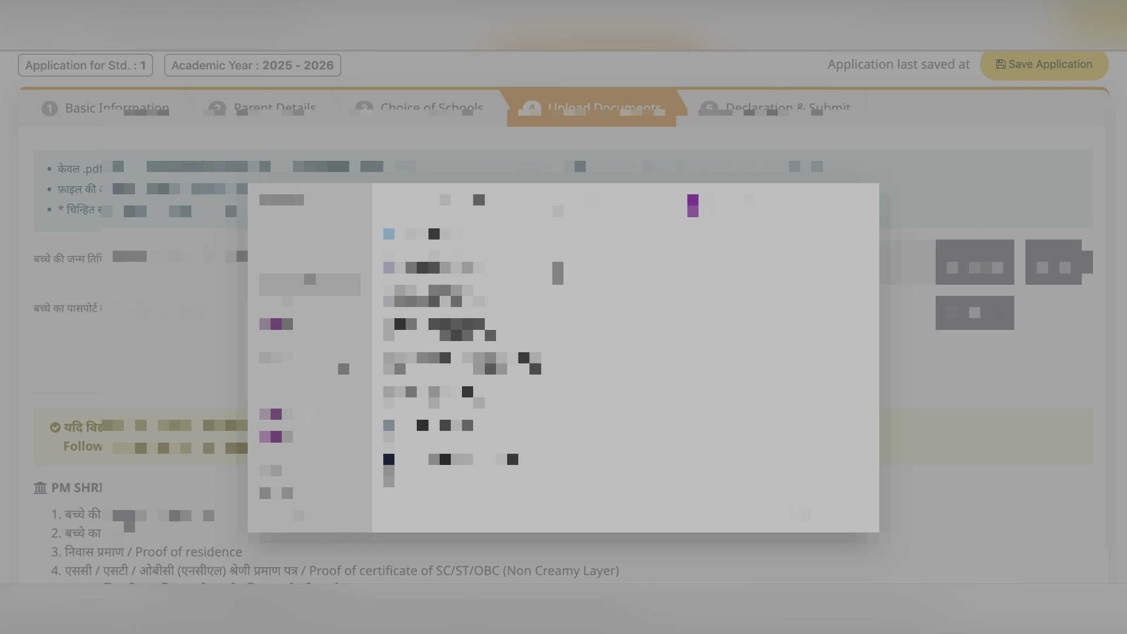
scroll(463, 353, "down", 5)
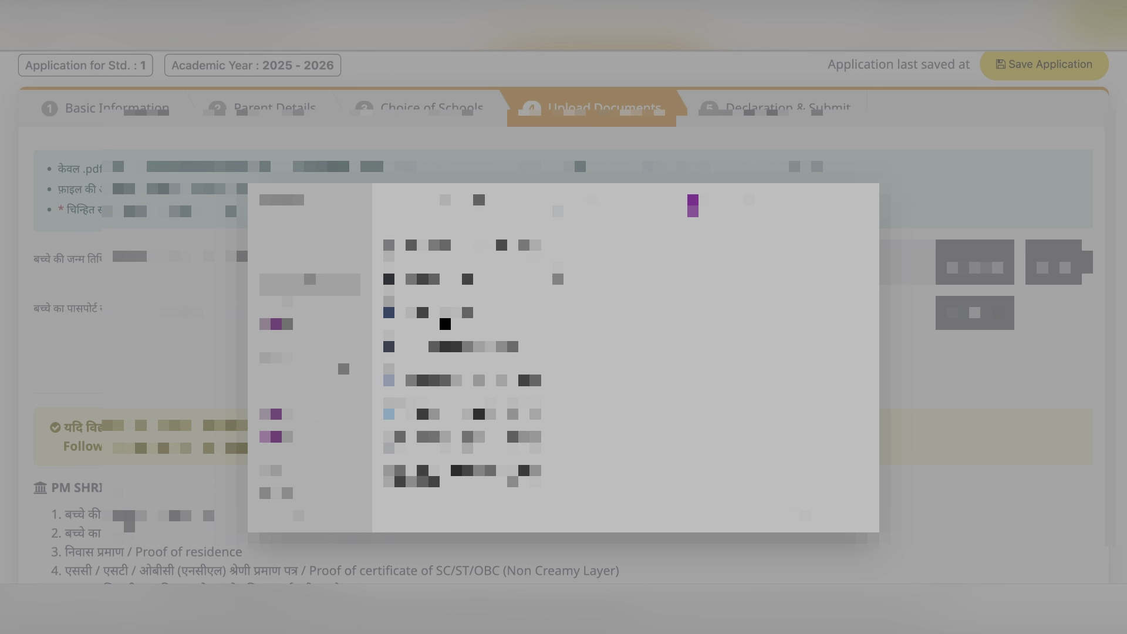
left_click(444, 317)
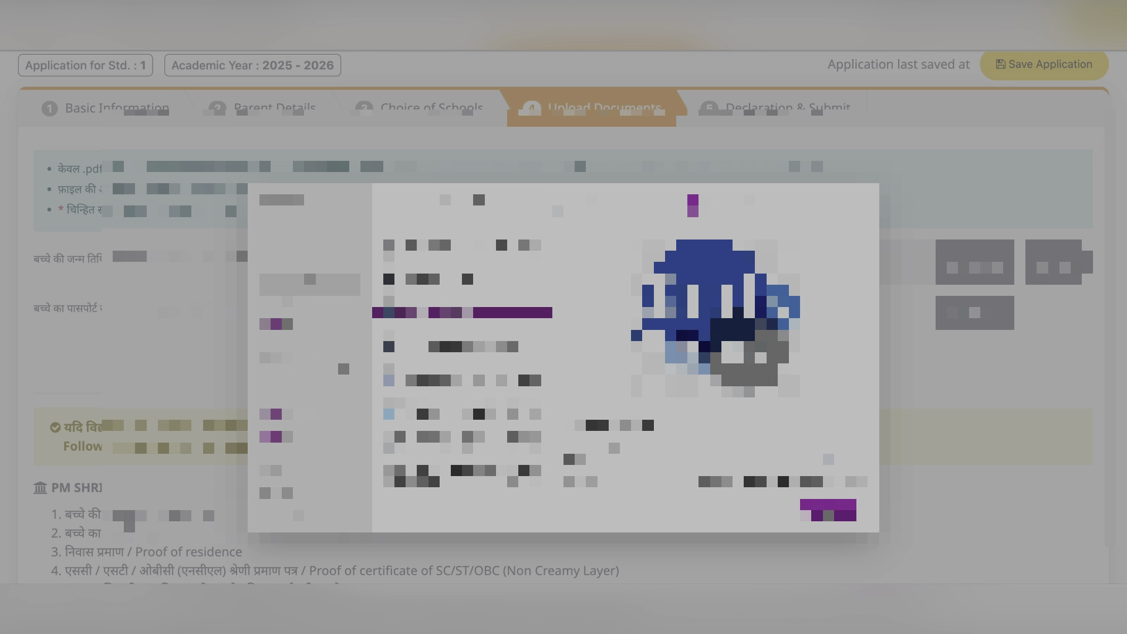
key("Return")
left_click(974, 328)
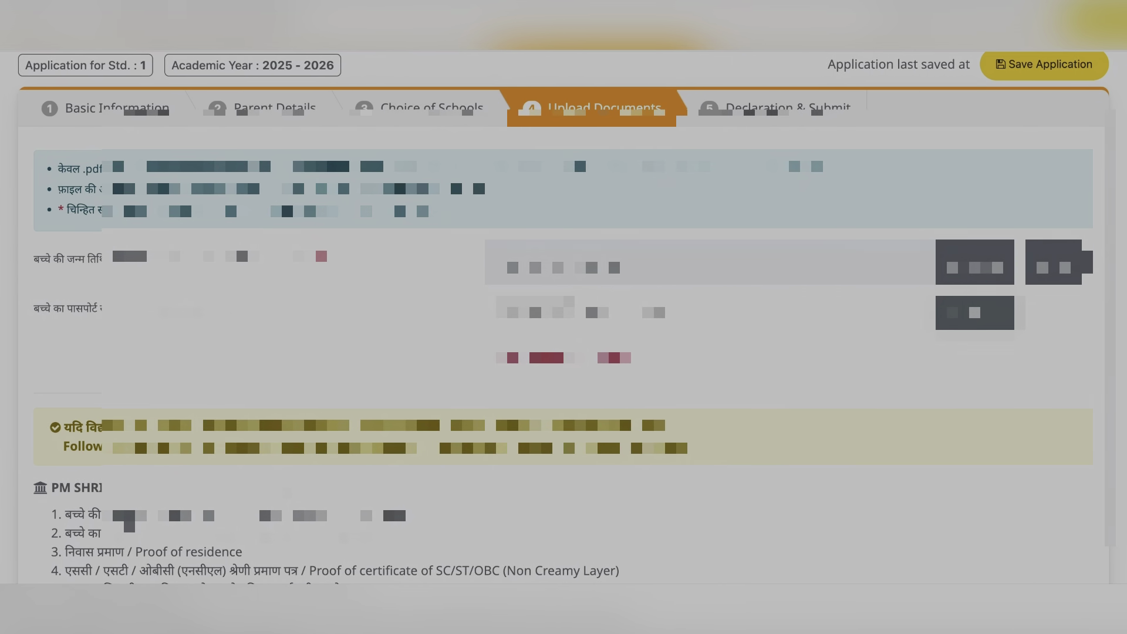
Step: Reselect the child's photo, upload it, and dismiss the success message
left_click(535, 311)
scroll(462, 358, "down", 15)
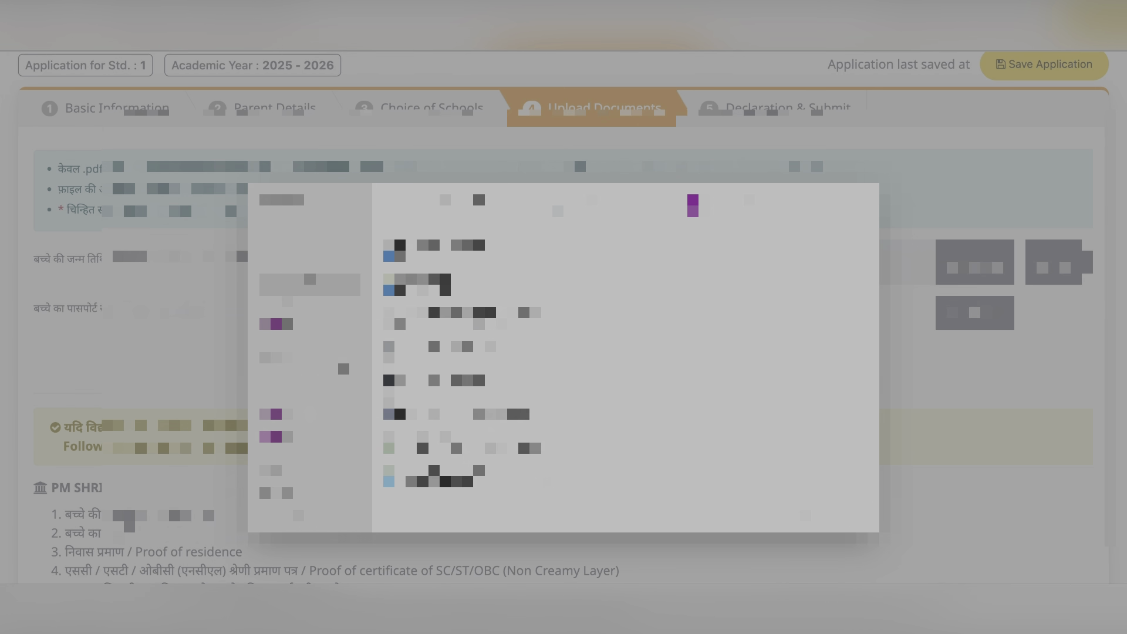
left_click(422, 277)
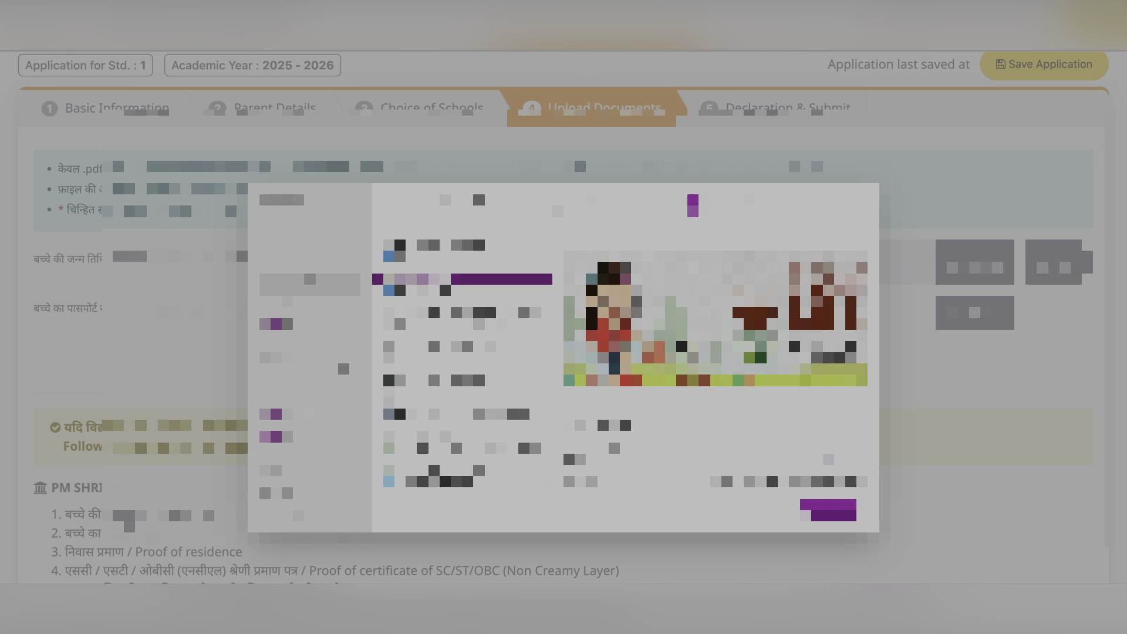
left_click(829, 510)
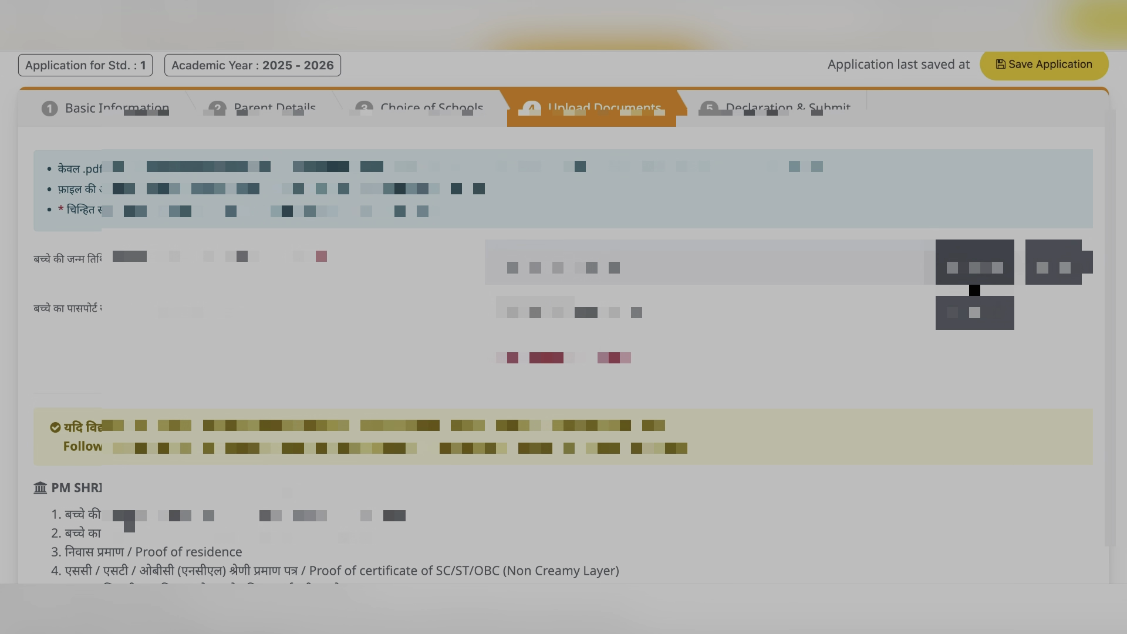
left_click(975, 313)
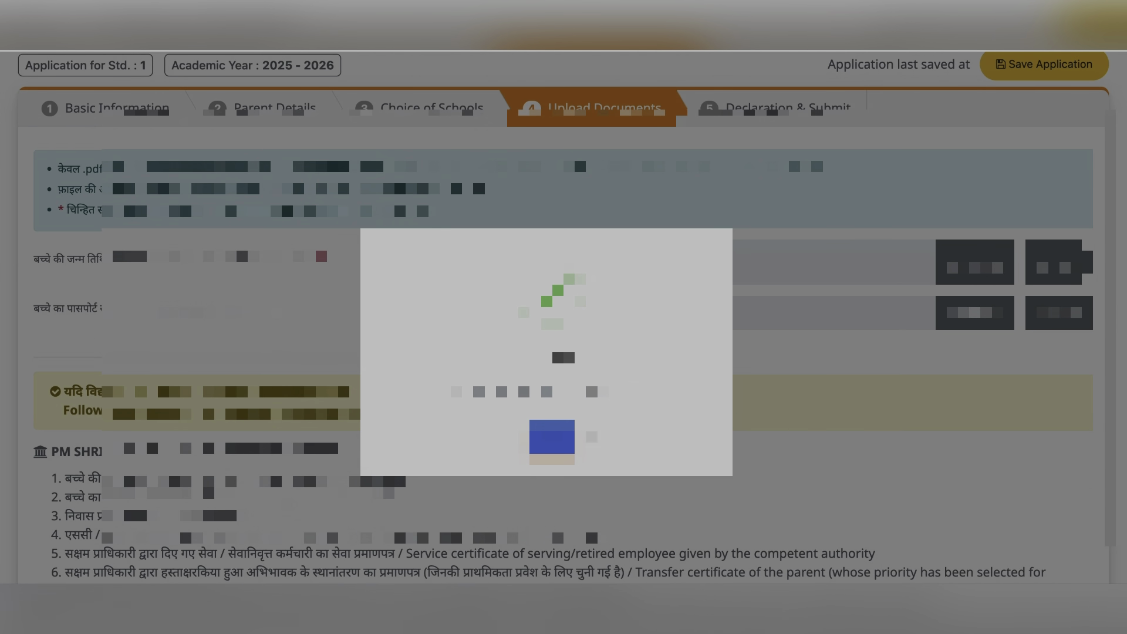
left_click(549, 453)
Step: Advance from the document uploads to the Declaration & Submit tab and read through its certification statements
scroll(564, 317, "down", 3)
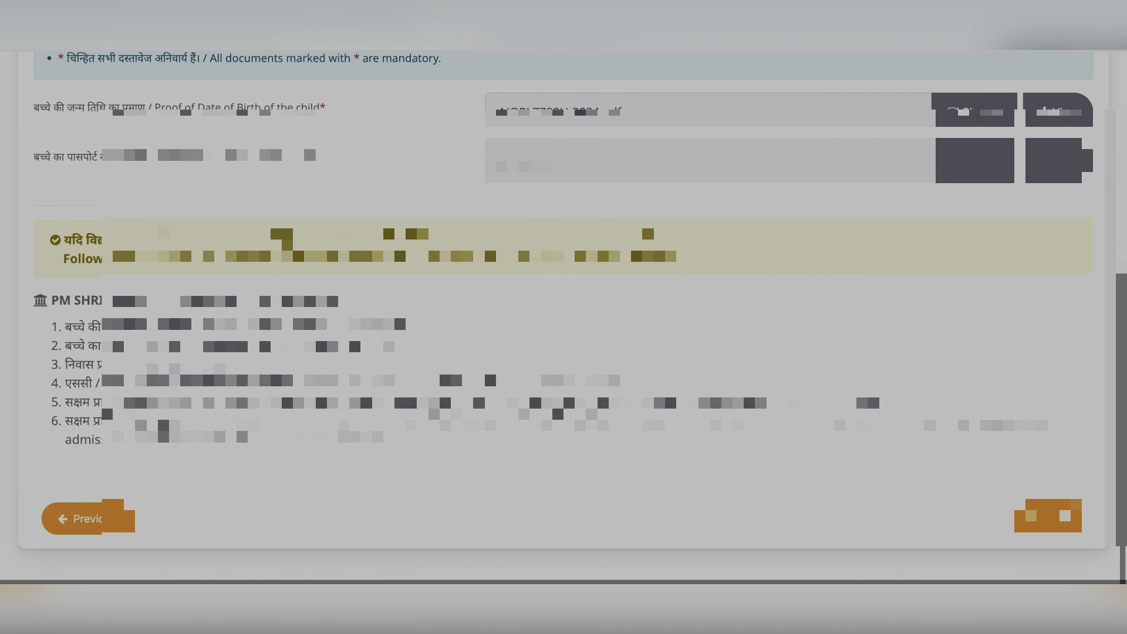
scroll(563, 318, "up", 1)
scroll(1057, 551, "down", 1)
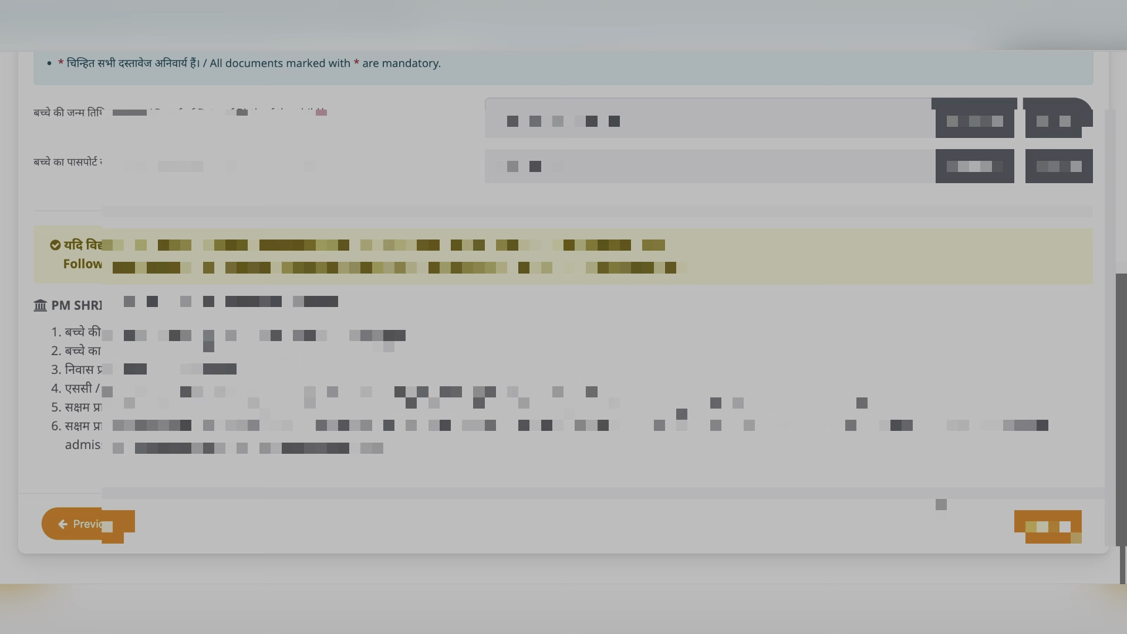
left_click(1053, 535)
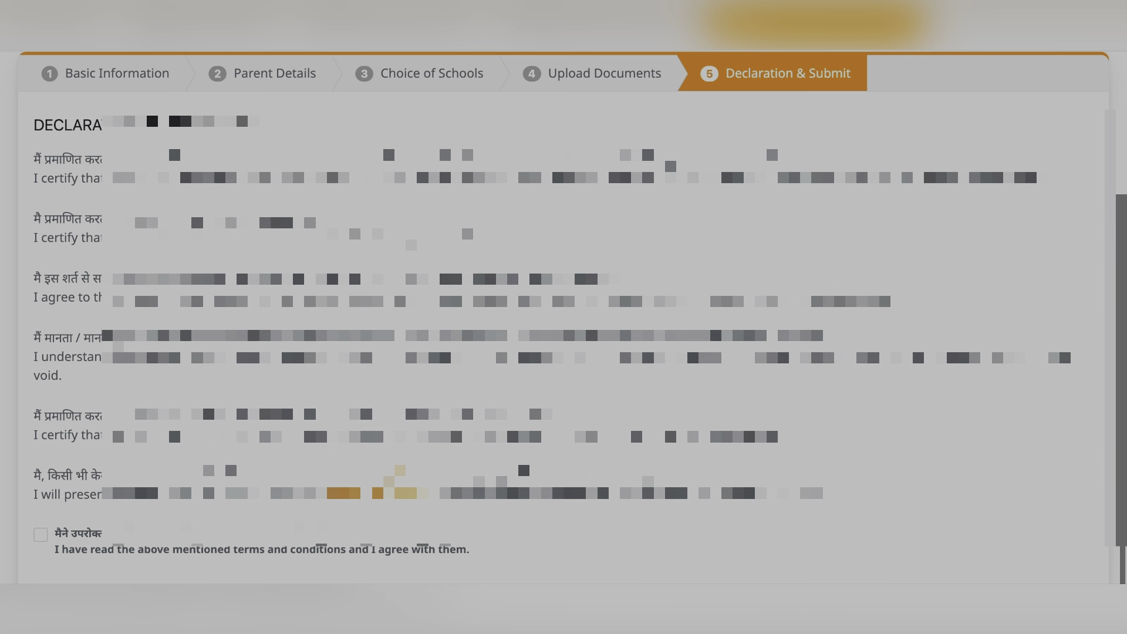
scroll(563, 317, "down", 3)
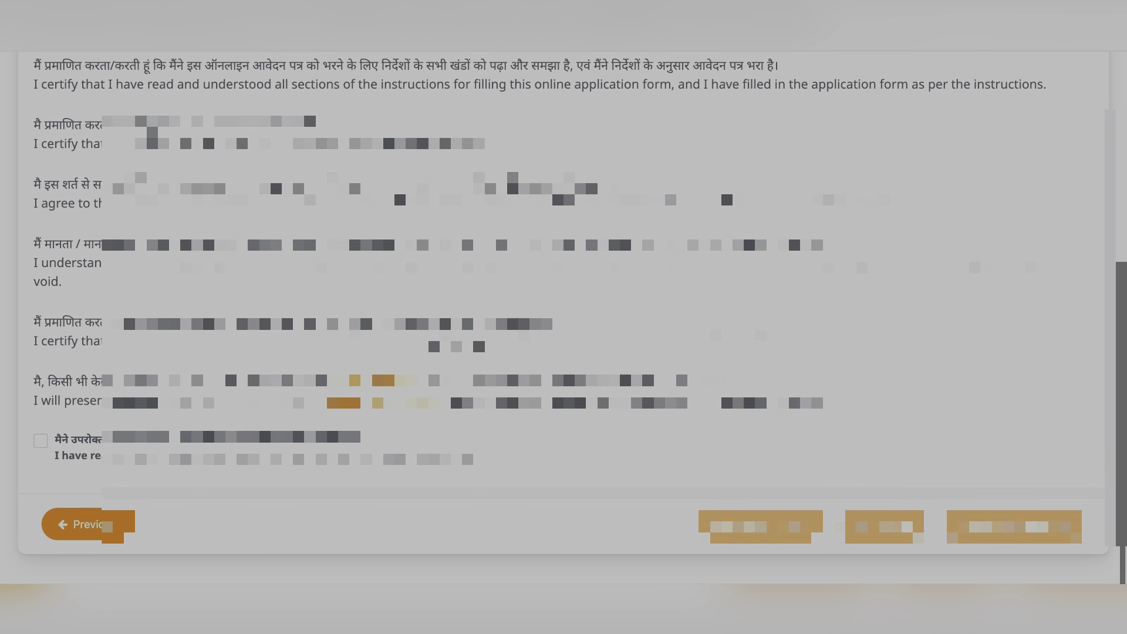
scroll(564, 317, "up", 3)
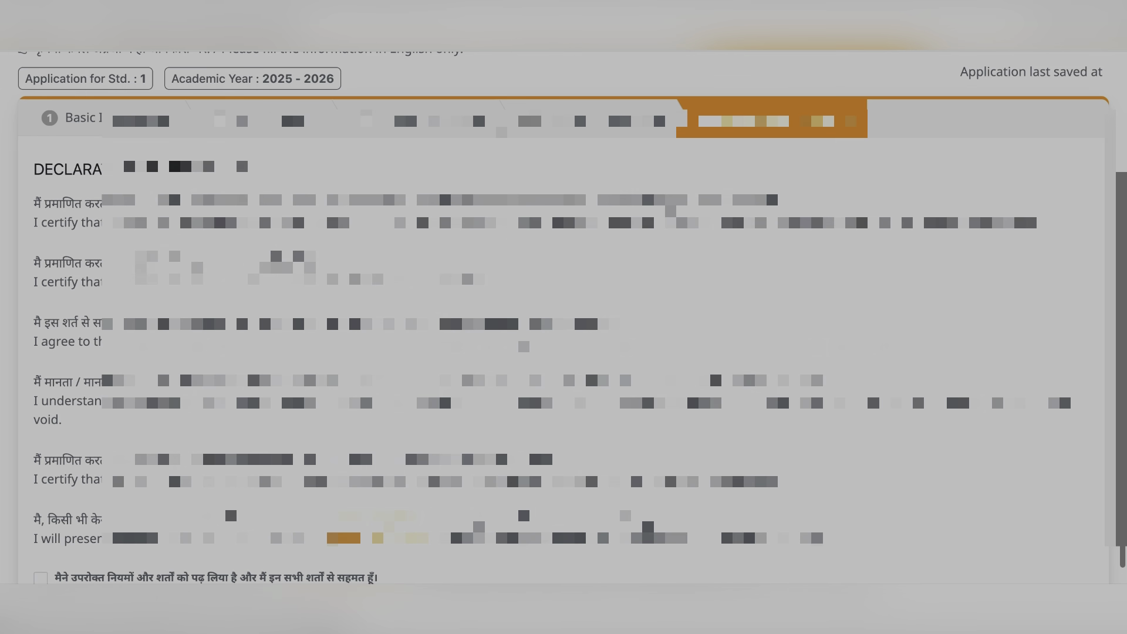
scroll(276, 301, "down", 1)
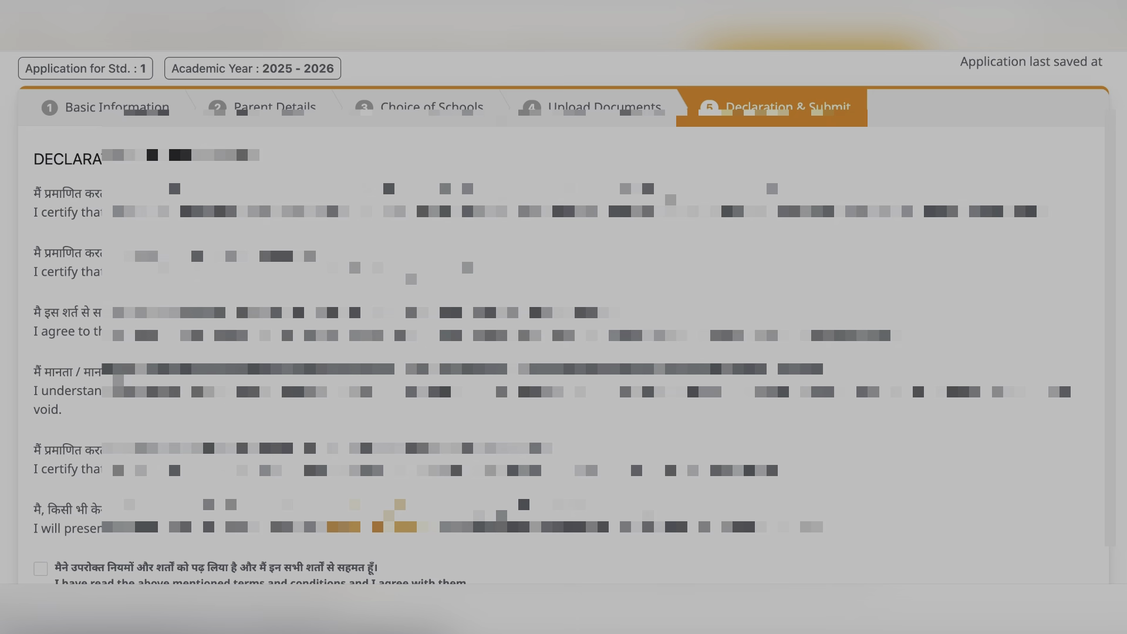
scroll(564, 317, "down", 2)
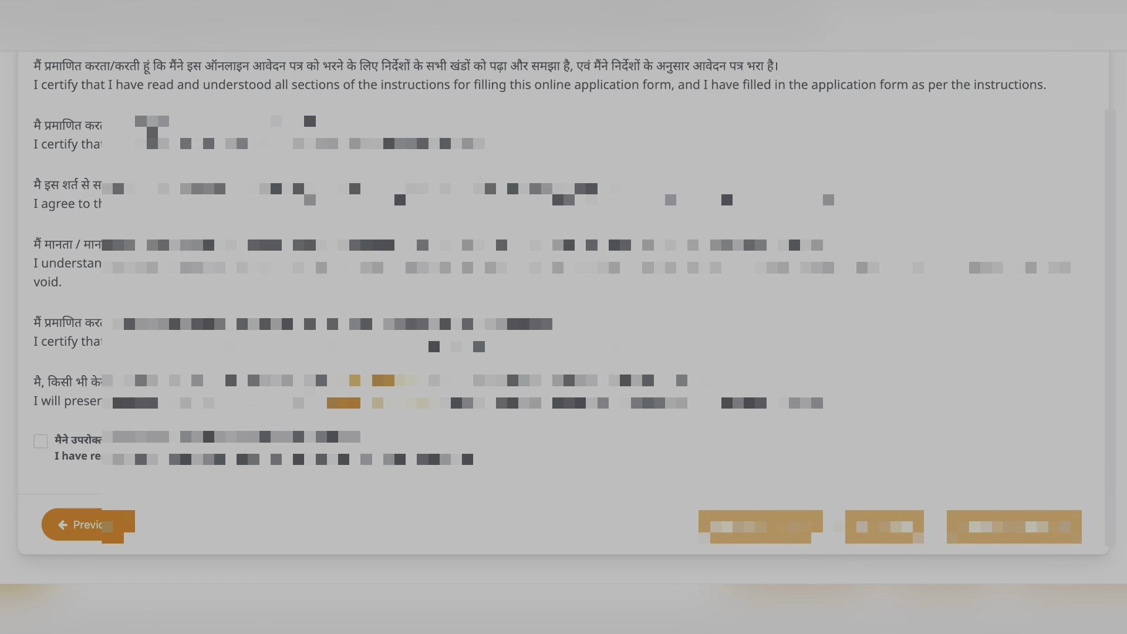
Step: Tick 'I have read the above terms', save the application to preview, and open the saved preview
left_click(41, 442)
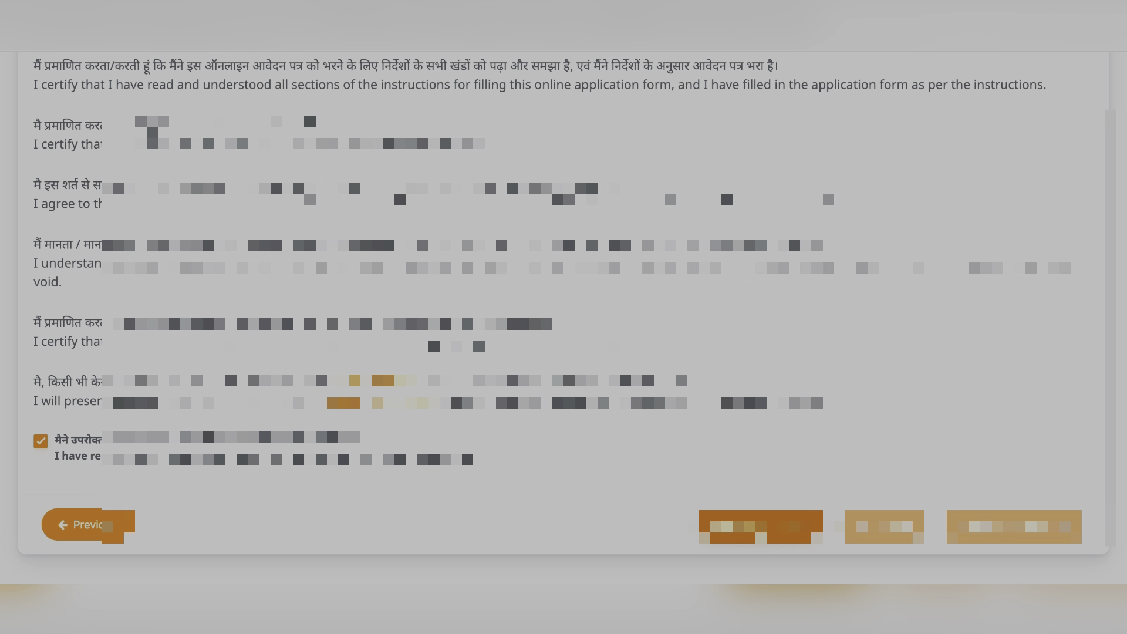
left_click(761, 534)
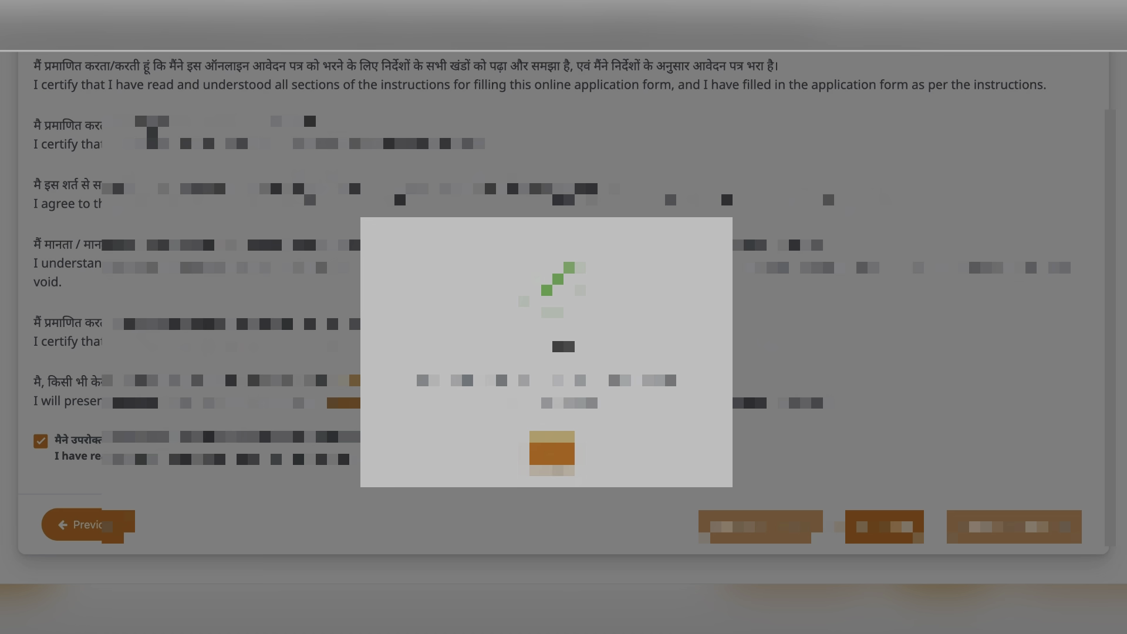
left_click(552, 454)
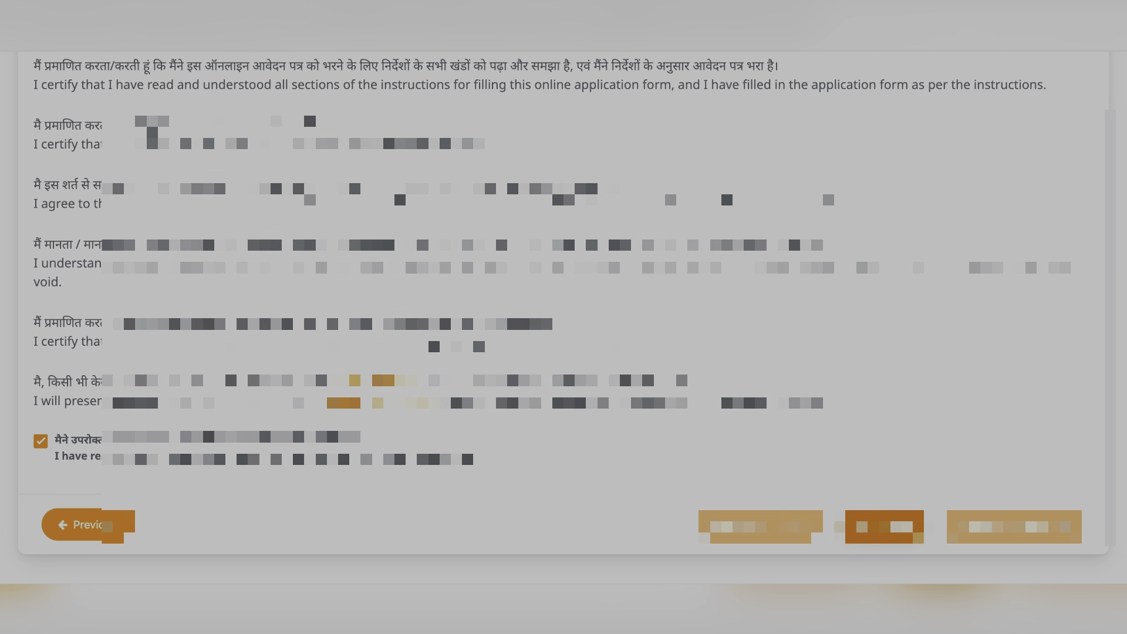
left_click(886, 528)
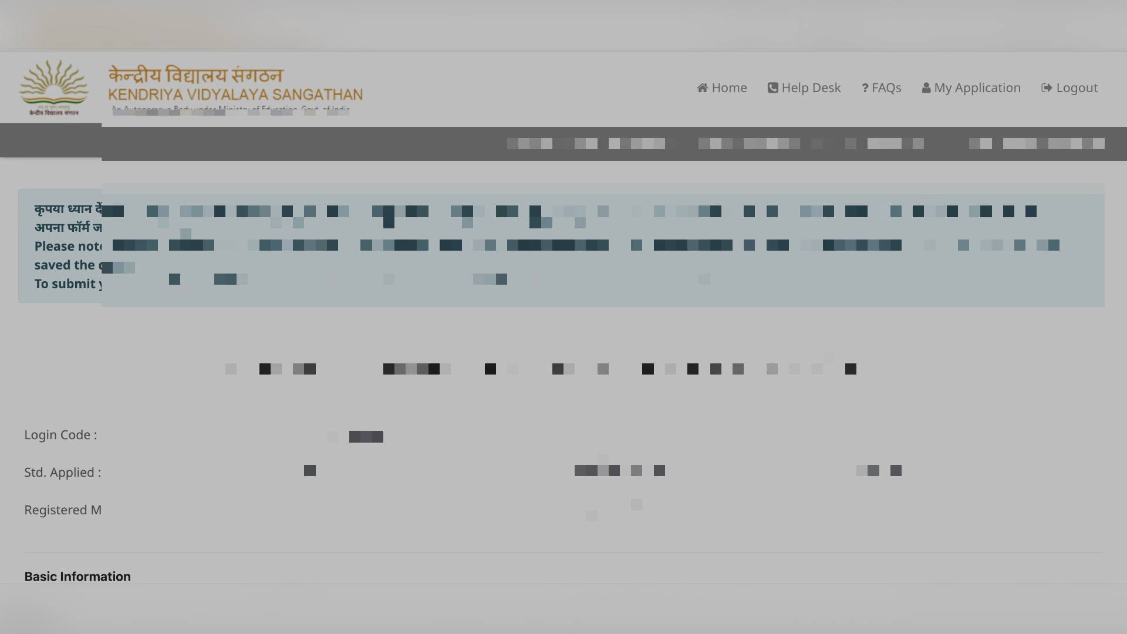
scroll(563, 317, "down", 8)
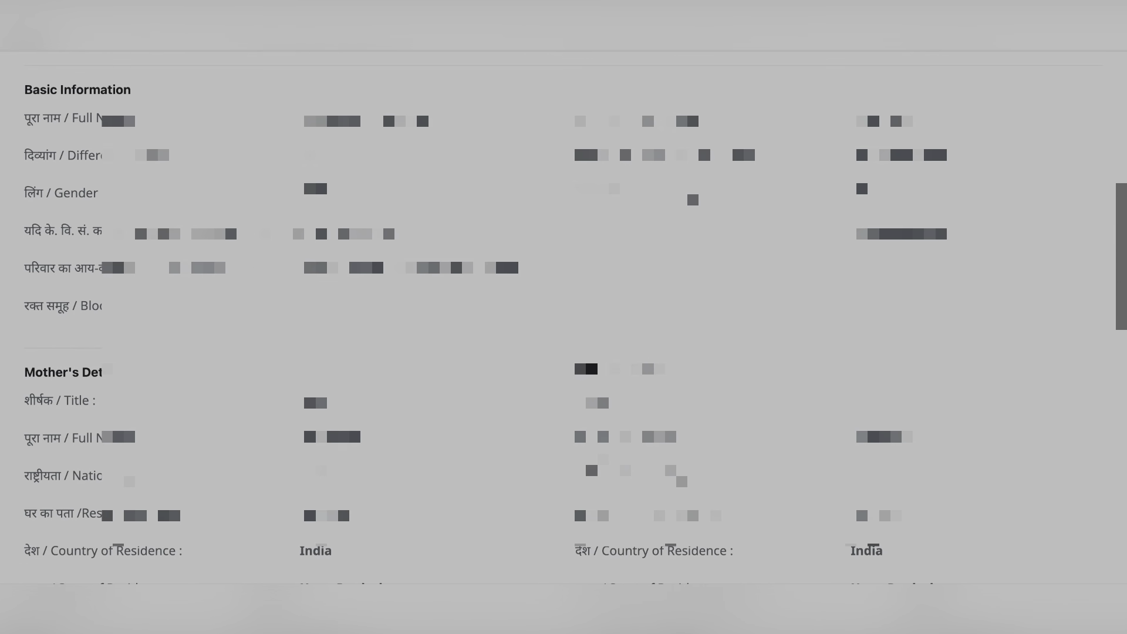
scroll(564, 317, "down", 10)
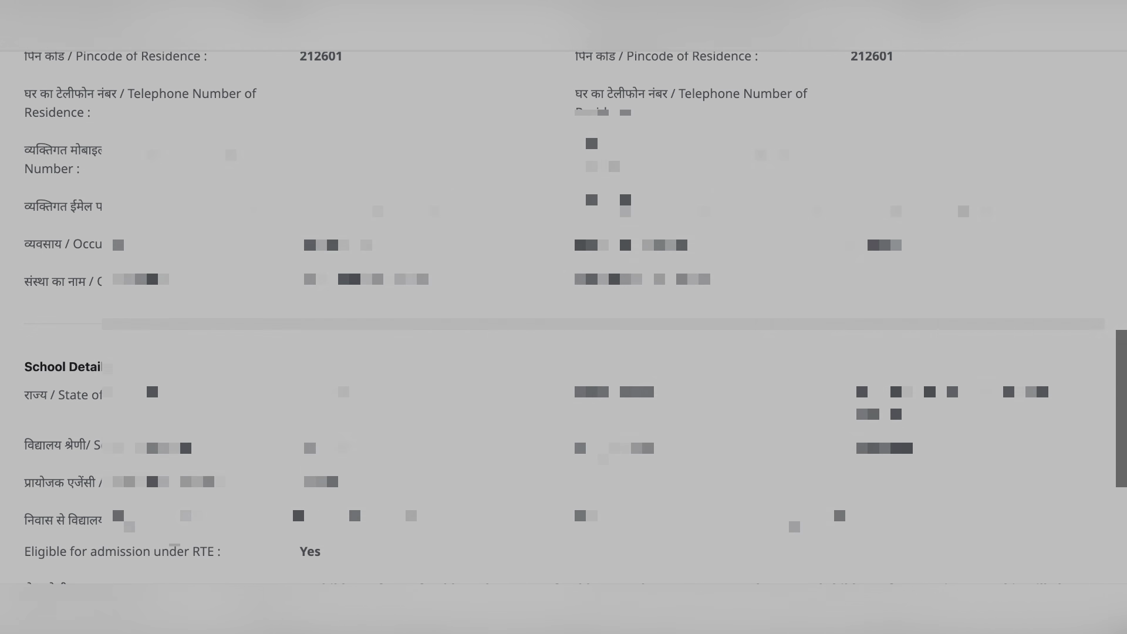
scroll(564, 318, "down", 11)
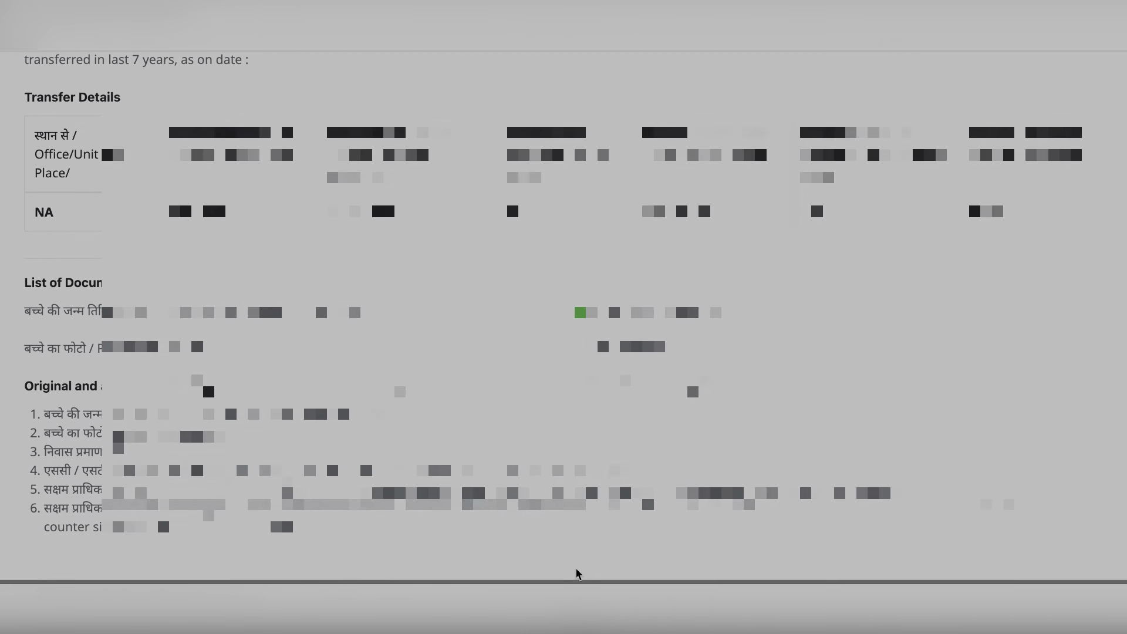
scroll(577, 574, "up", 20)
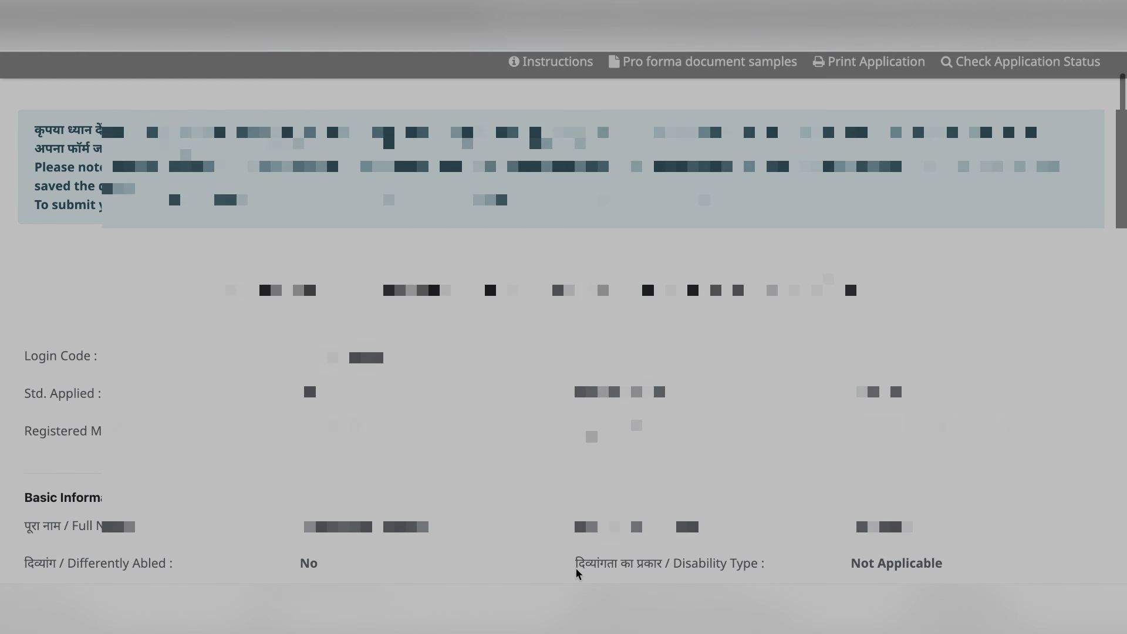
scroll(577, 574, "down", 20)
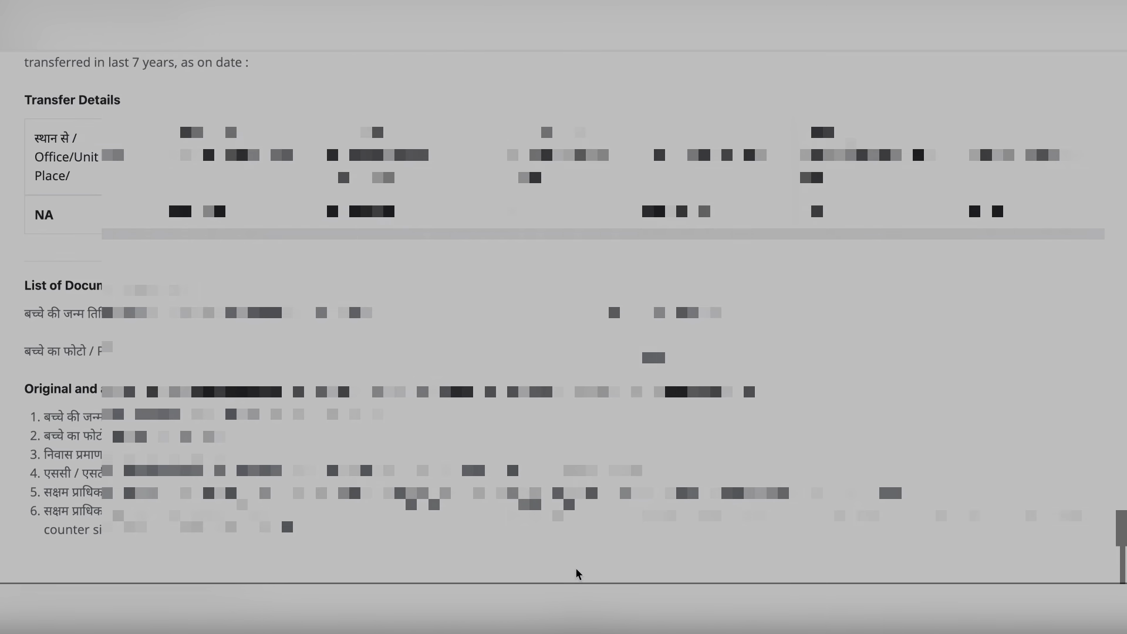
scroll(576, 574, "up", 10)
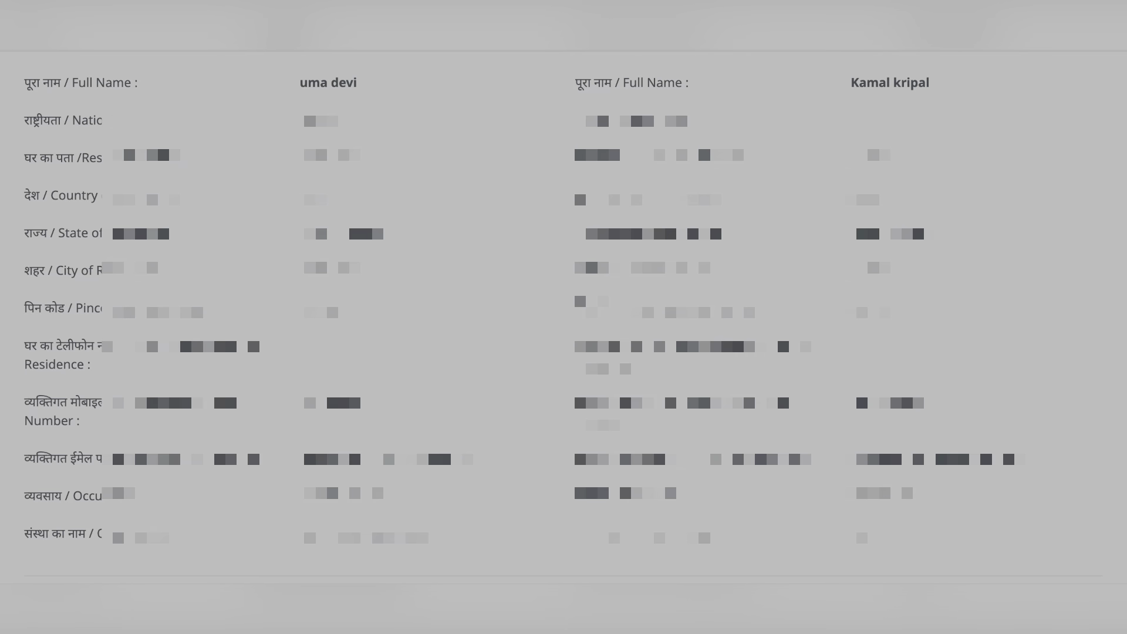
scroll(704, 555, "down", 10)
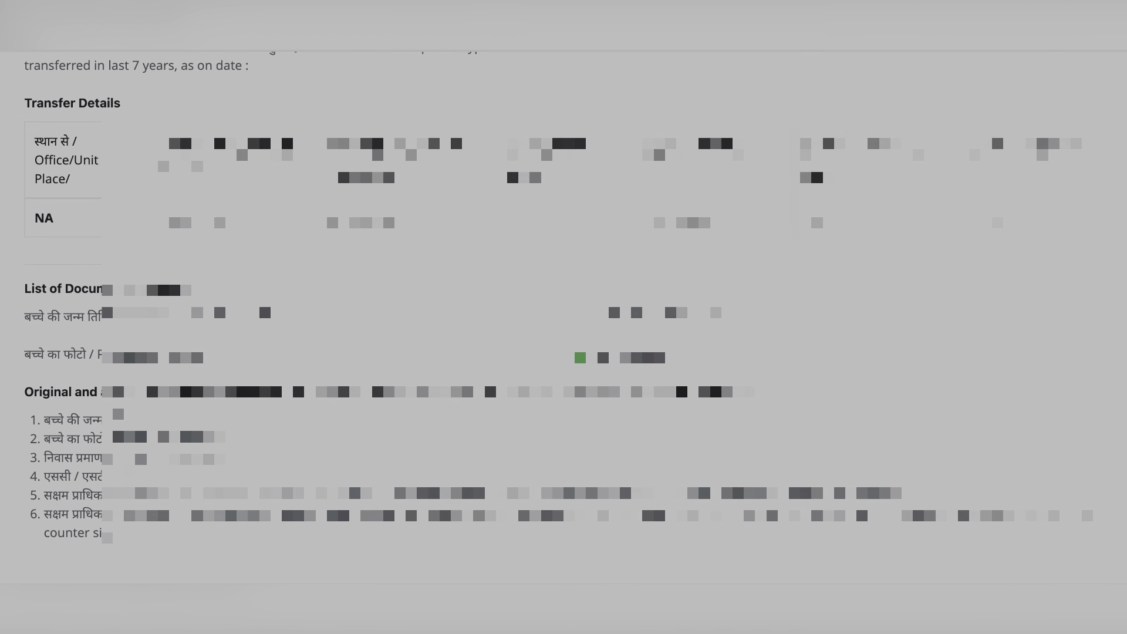
key("Escape")
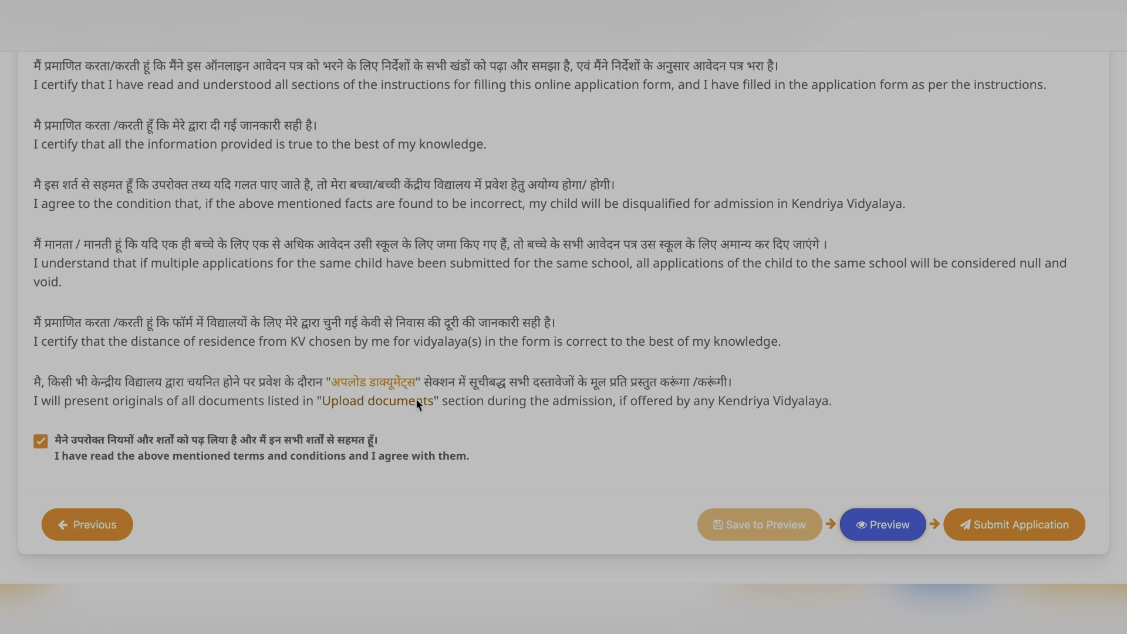
Step: Review the printable application for PM SHRI KV AMC LUCKNOW 1ST SHIFT, then check its application status
scroll(407, 400, "up", 5)
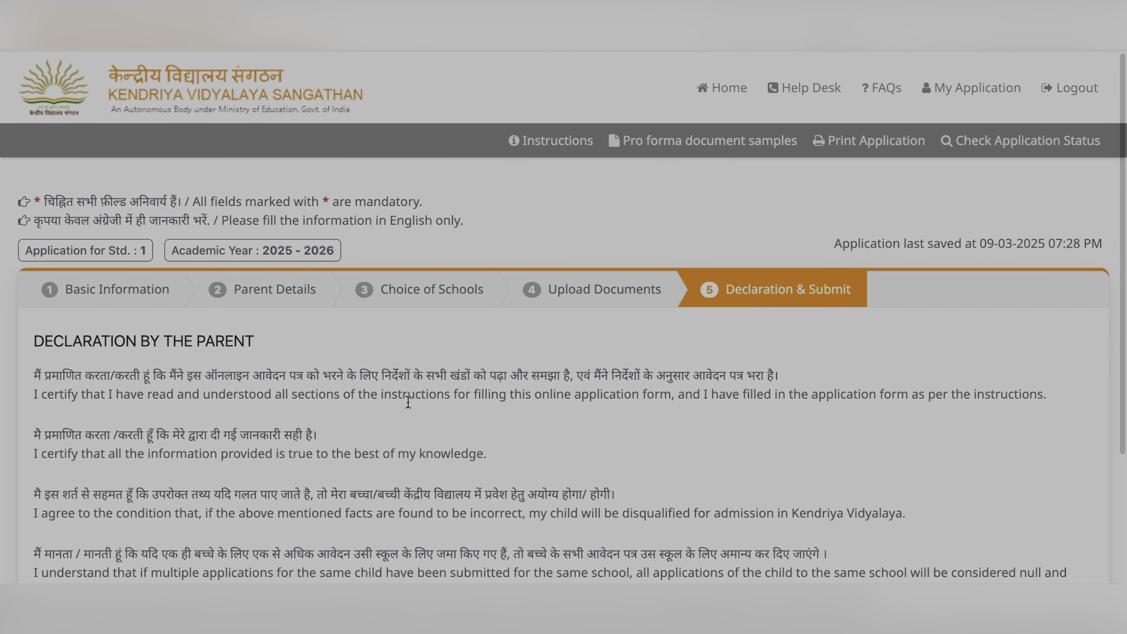
scroll(408, 402, "up", 1)
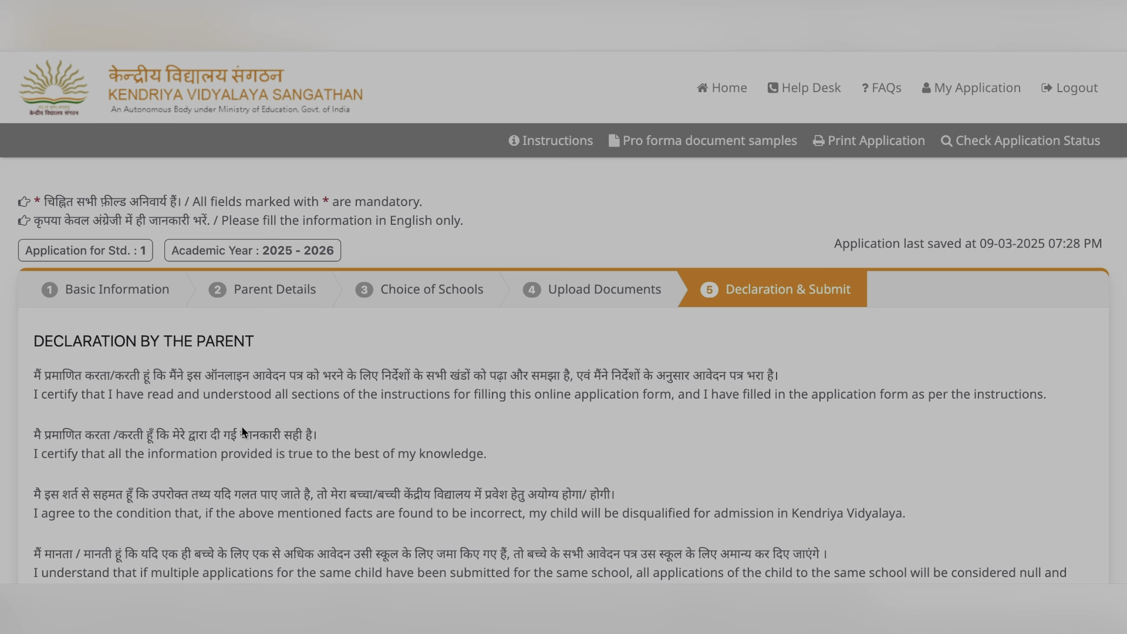
scroll(490, 422, "down", 1)
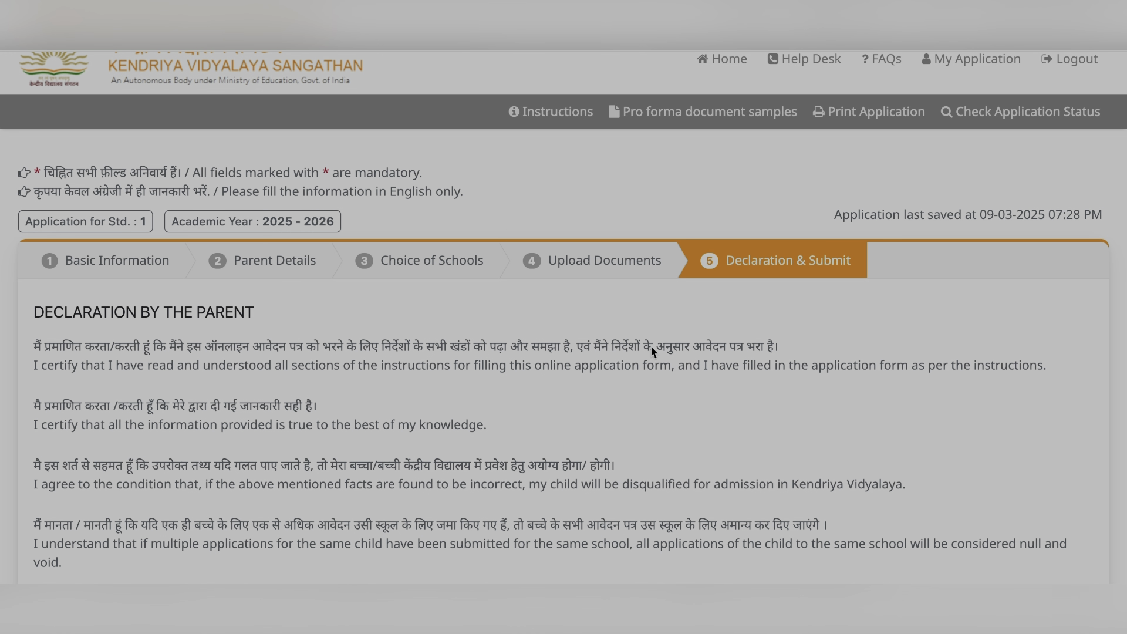
left_click(868, 113)
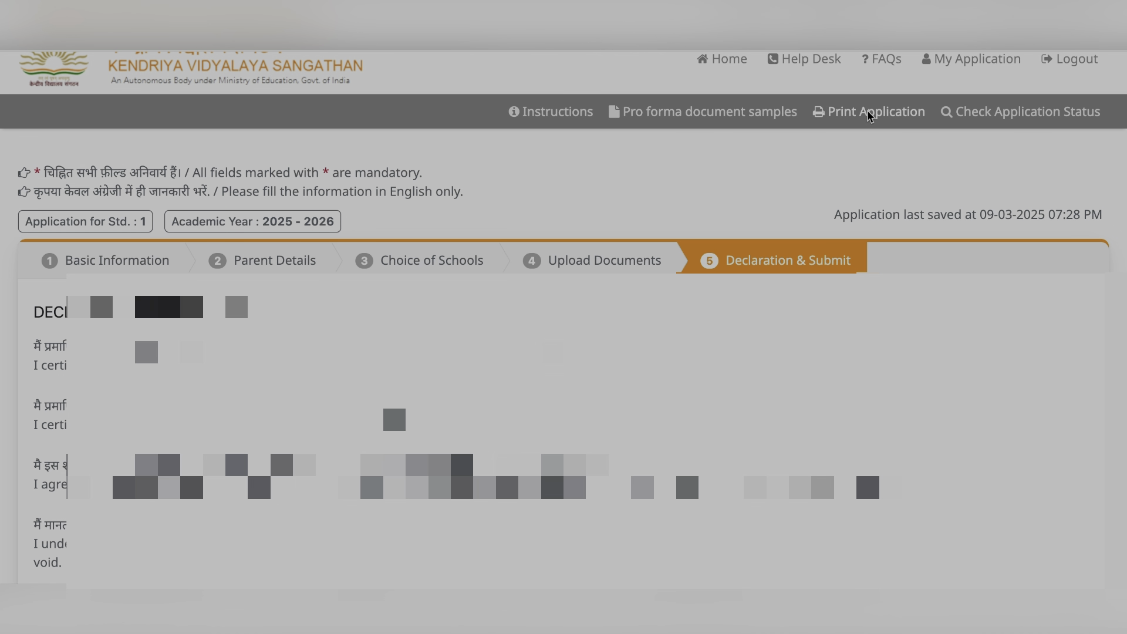
scroll(871, 117, "down", 10)
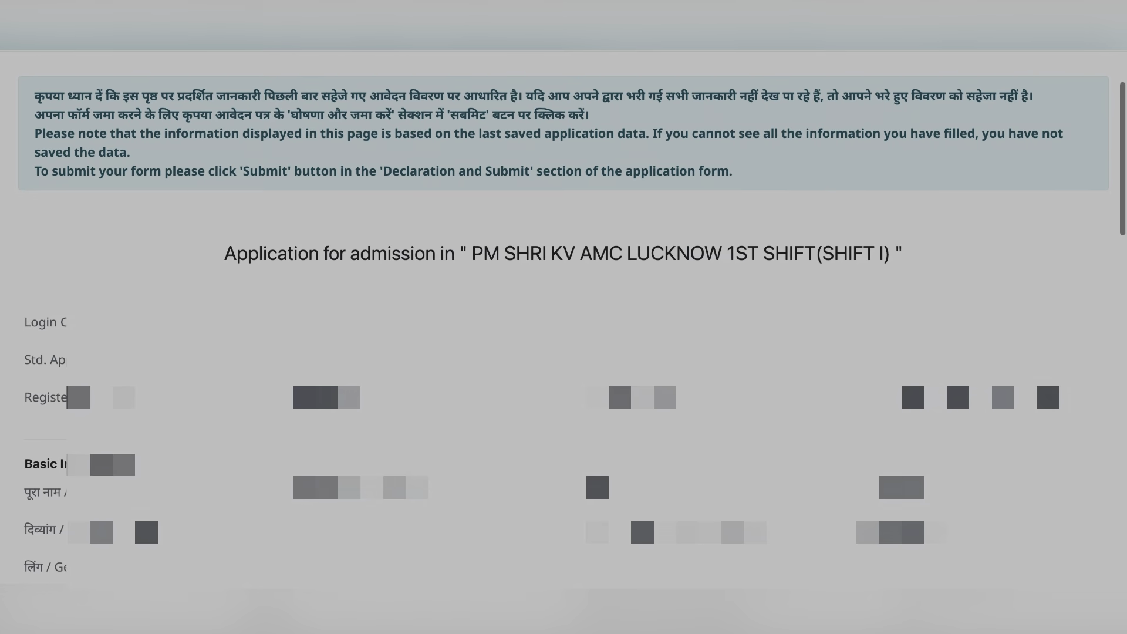
scroll(865, 287, "down", 5)
scroll(865, 287, "up", 15)
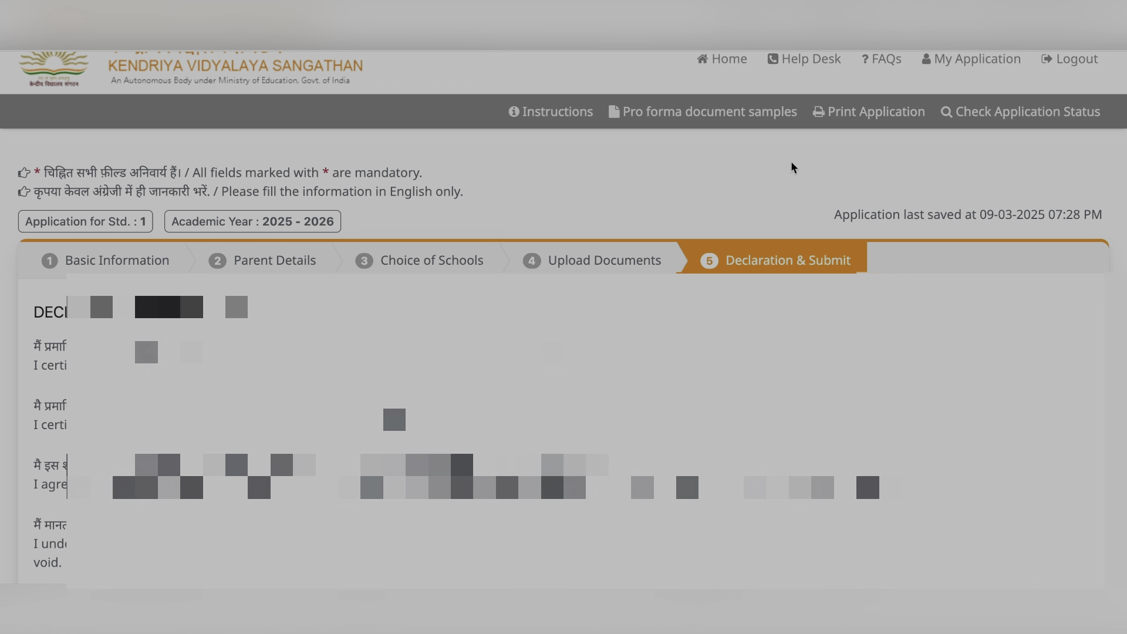
left_click(1014, 120)
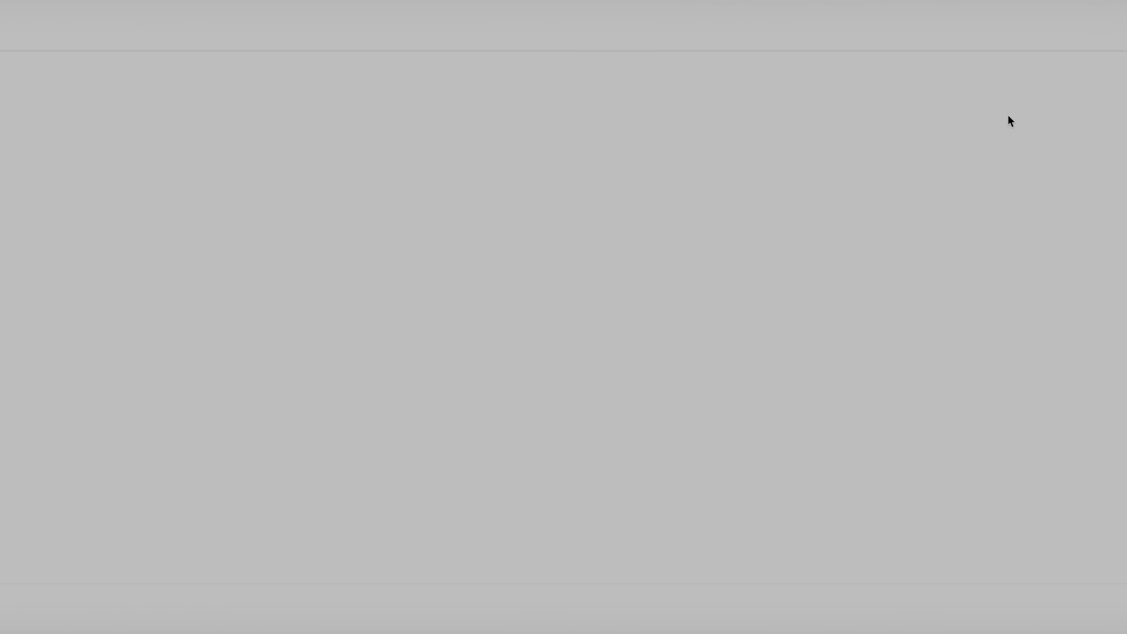